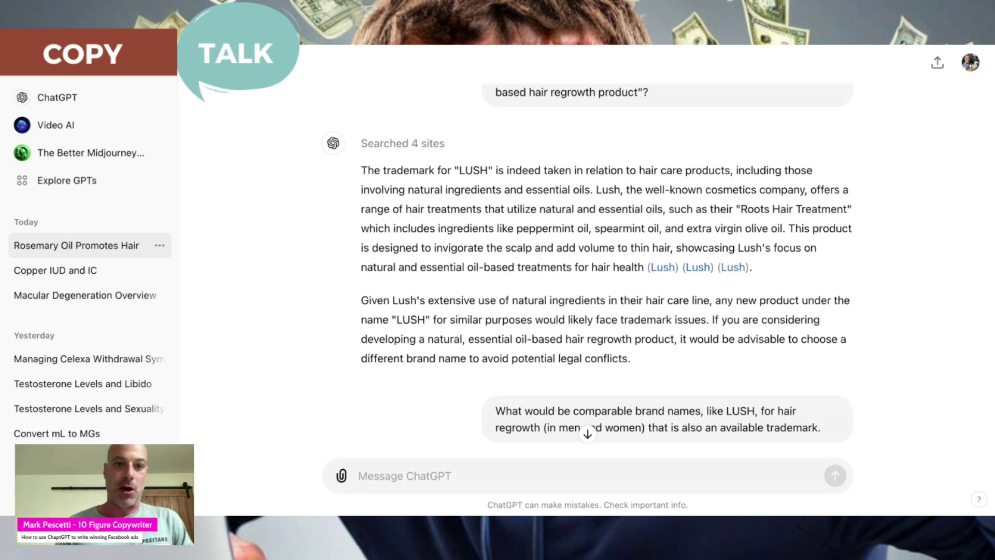
Scroll to the ten suggested brand names and highlight 'Renew & Regrow', then clear the highlight.
scroll(588, 431, down, 5)
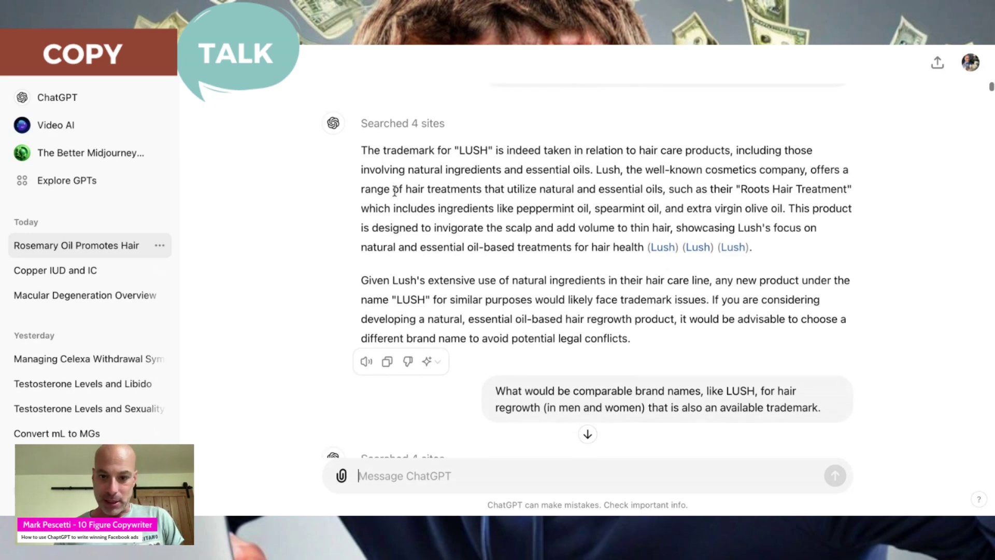
scroll(395, 191, down, 4)
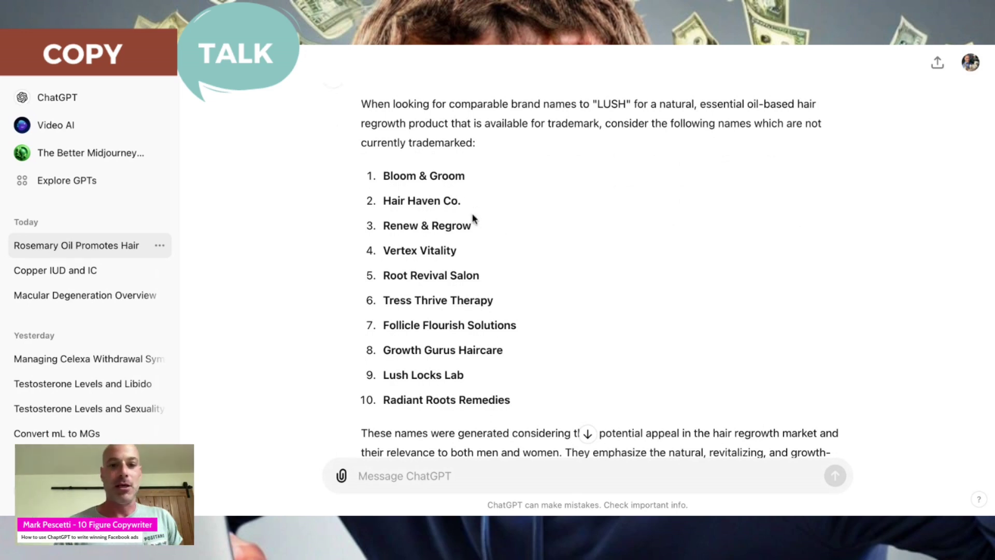
drag(472, 228, 385, 228)
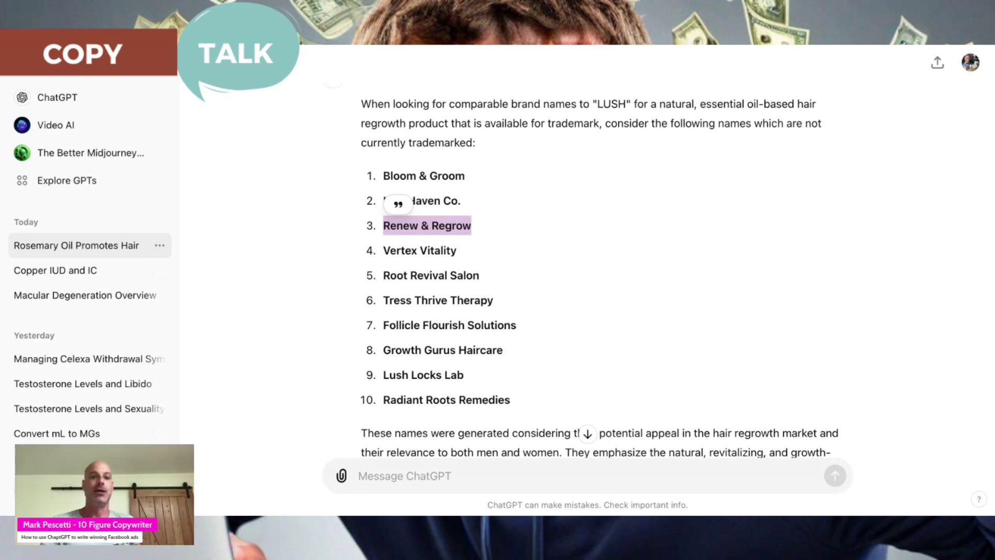
click(439, 234)
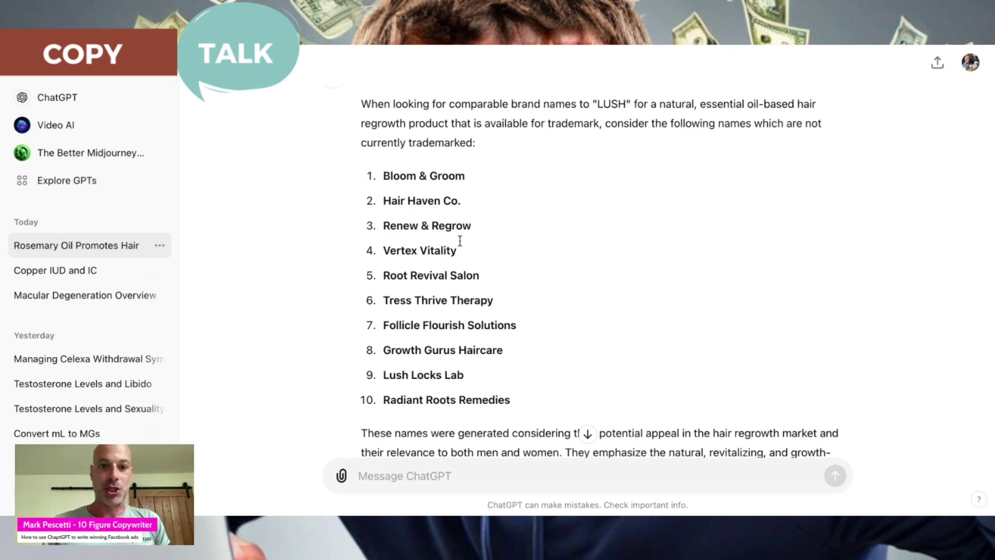
Scroll back to the 'Describe how these ingredients…' prompt and highlight 'DHT' in it.
scroll(459, 241, up, 10)
scroll(459, 242, up, 15)
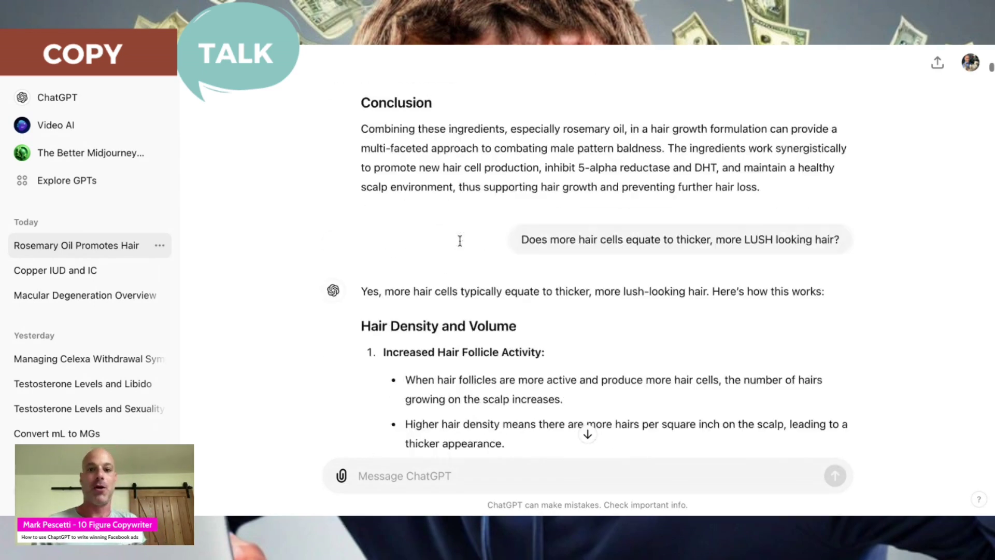
scroll(460, 241, down, 1)
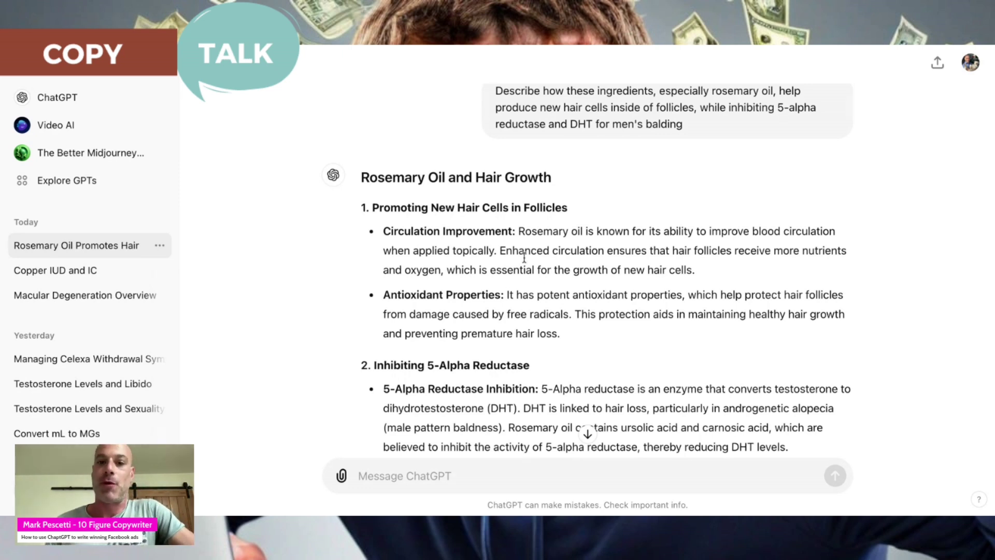
drag(570, 125, 587, 125)
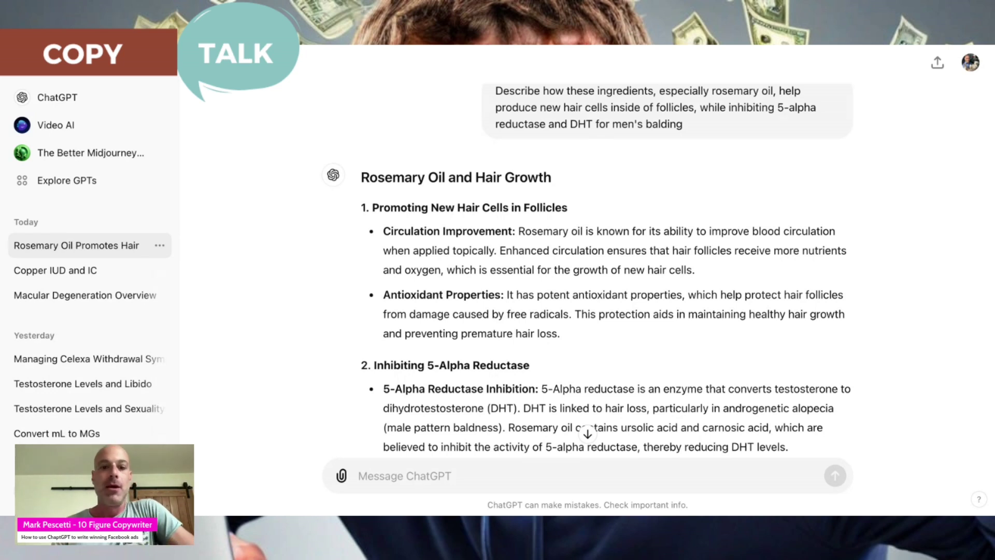
Scroll through the supporting ingredients and highlight the 'Saw Palmetto Extract' heading, then clear it.
scroll(587, 259, down, 3)
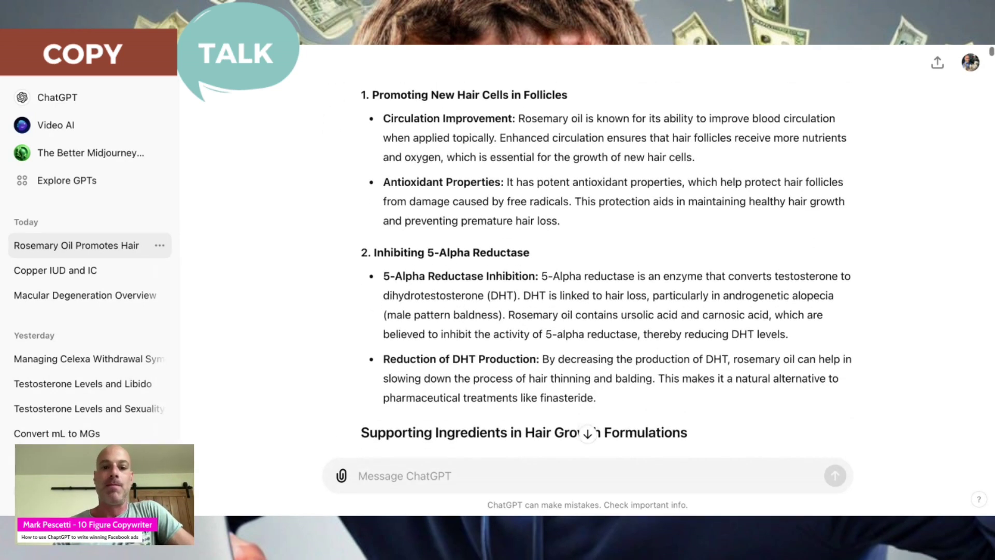
scroll(587, 259, down, 4)
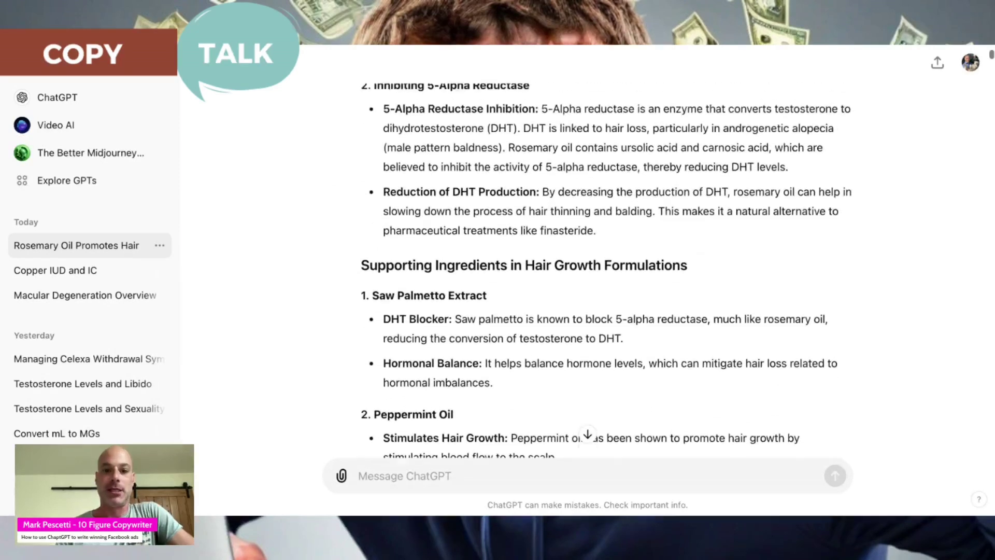
scroll(398, 206, up, 6)
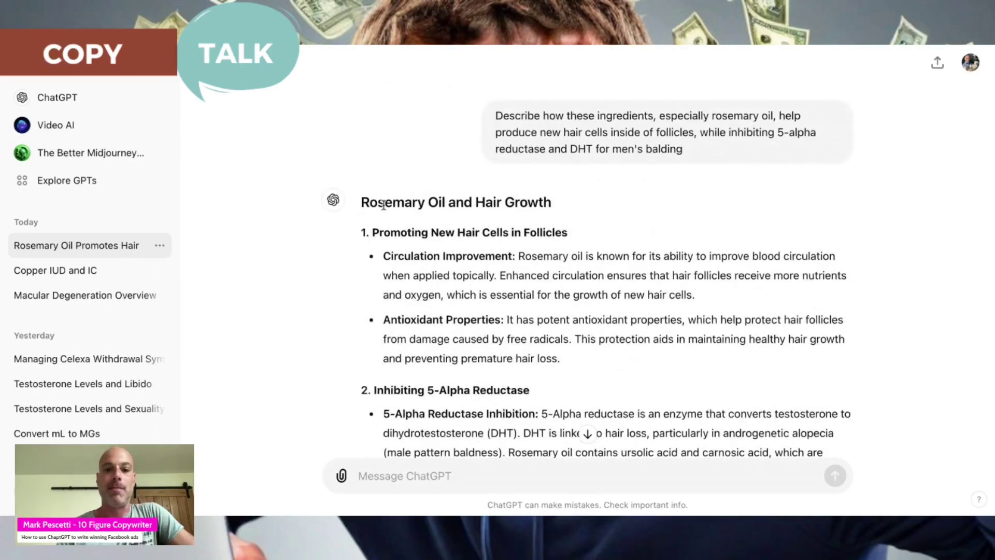
drag(397, 205, 572, 238)
scroll(572, 237, down, 5)
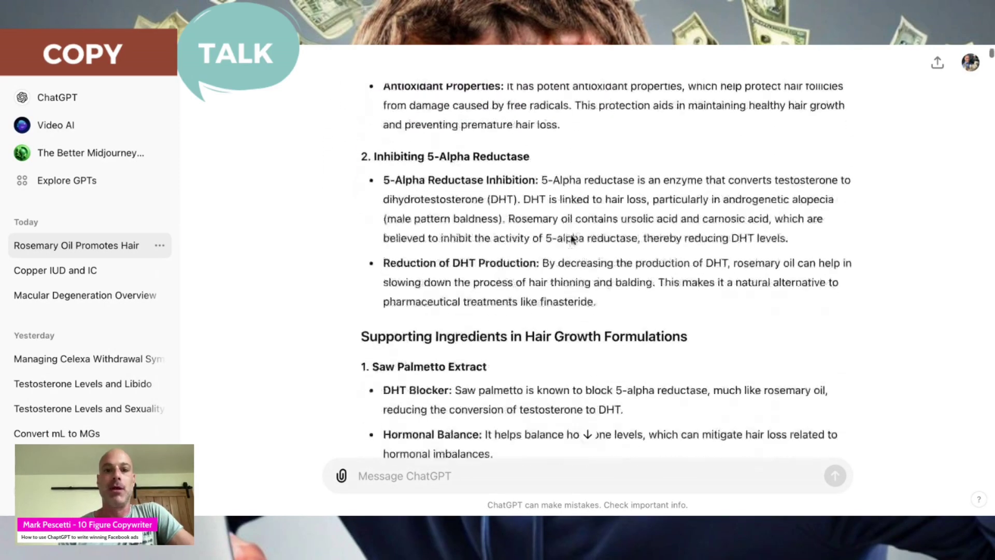
scroll(572, 237, down, 6)
scroll(572, 238, up, 2)
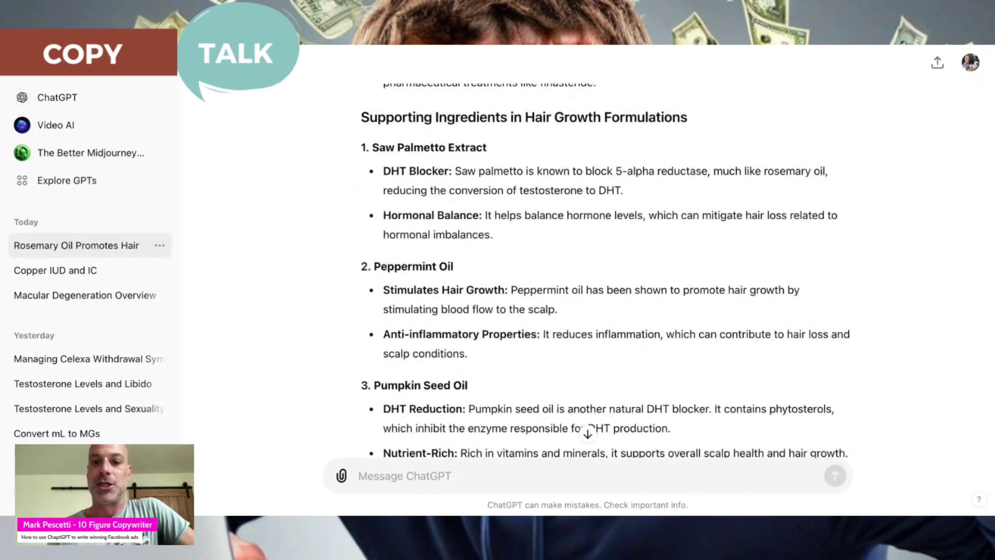
scroll(572, 237, down, 1)
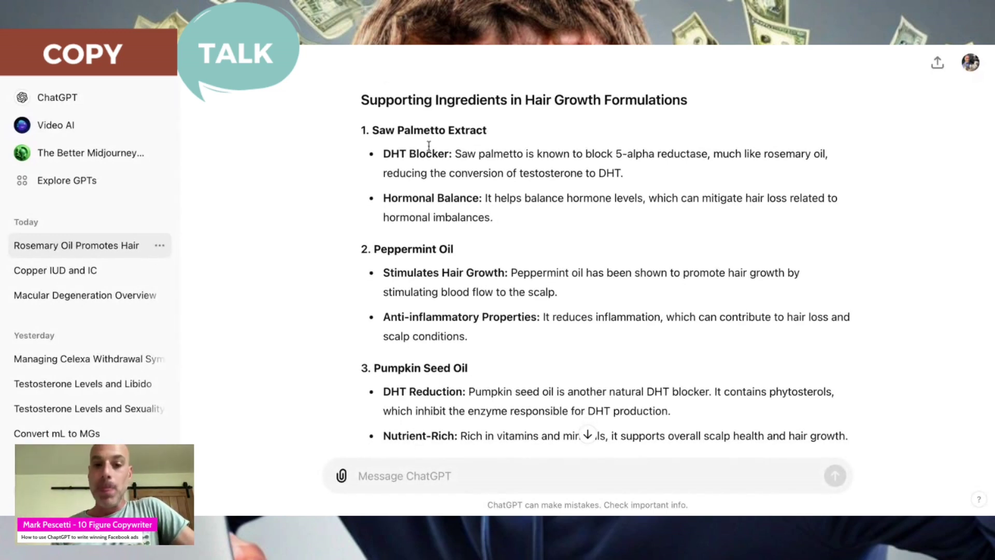
drag(372, 130, 495, 134)
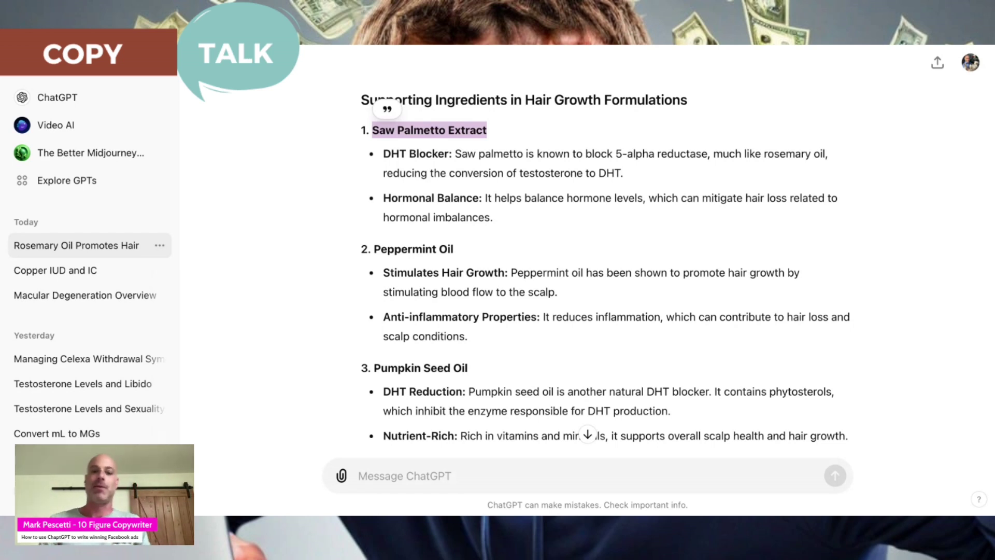
click(484, 310)
Highlight the sentence on peppermint oil boosting growth and continue toward the Conclusion.
scroll(486, 309, down, 2)
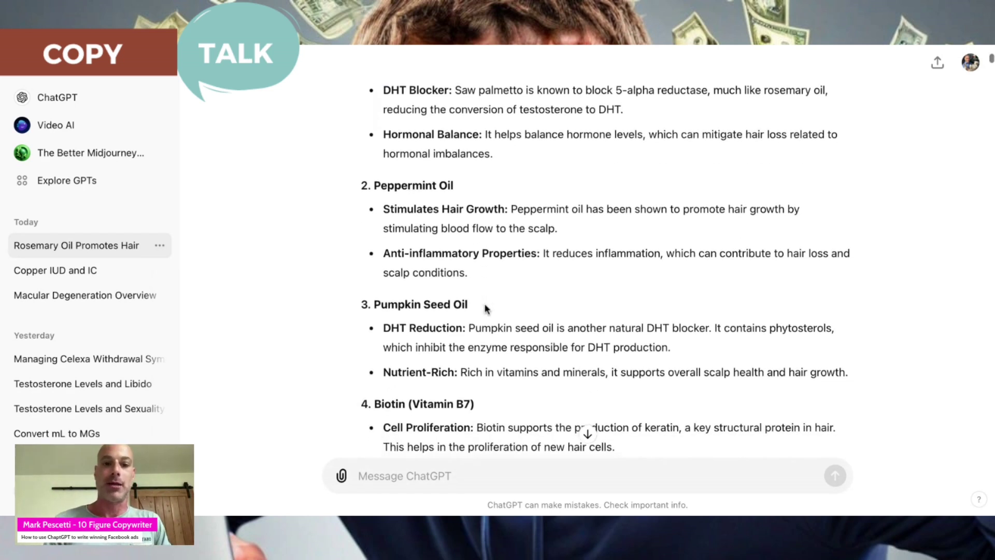
scroll(486, 308, down, 2)
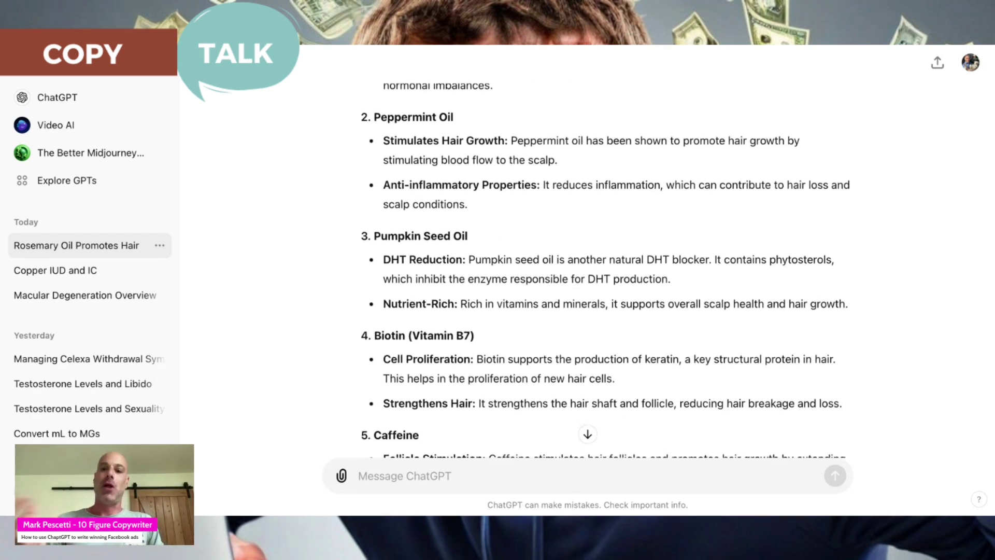
scroll(484, 155, down, 1)
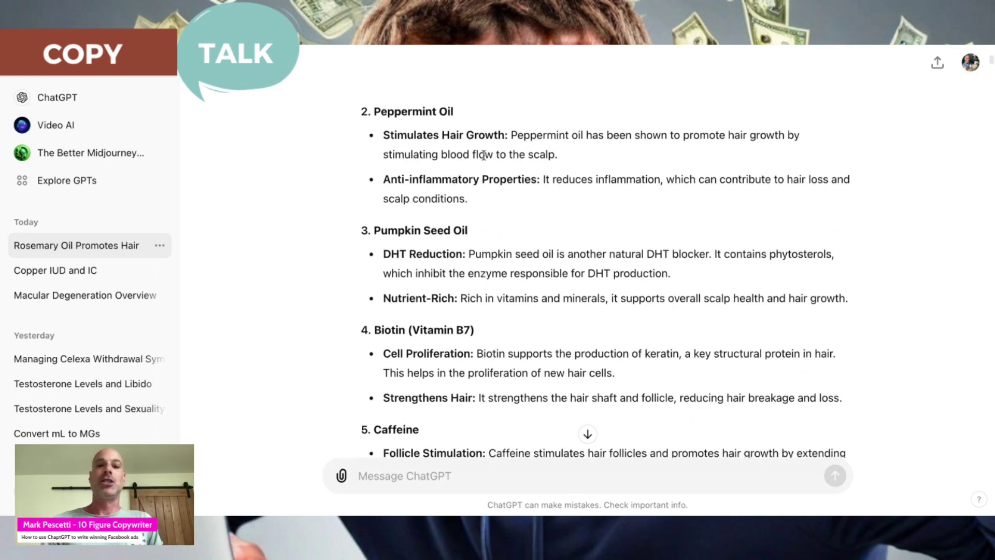
drag(512, 130, 573, 166)
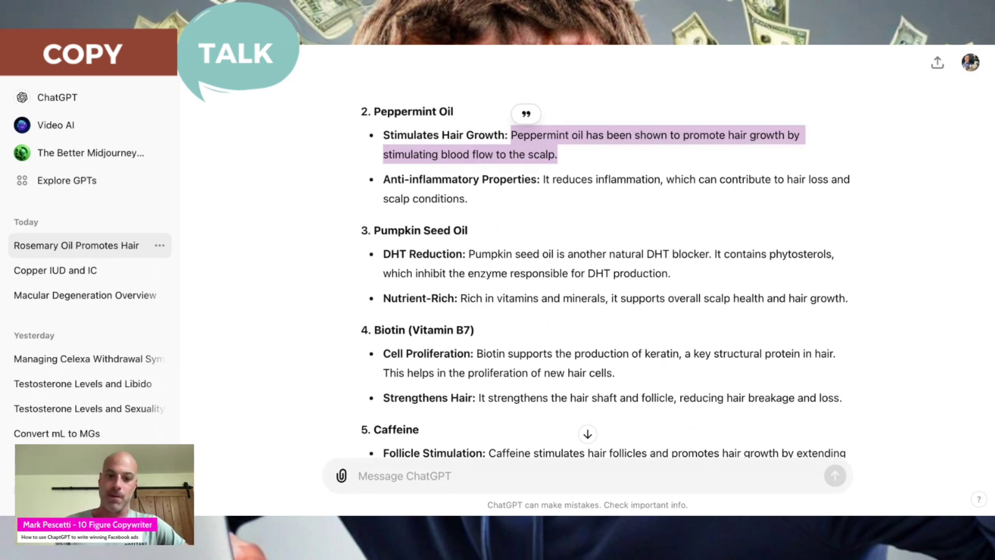
scroll(605, 274, down, 5)
Highlight the phrase about thicker, lusher hair in the follow-up answer, then clear it.
scroll(605, 274, down, 5)
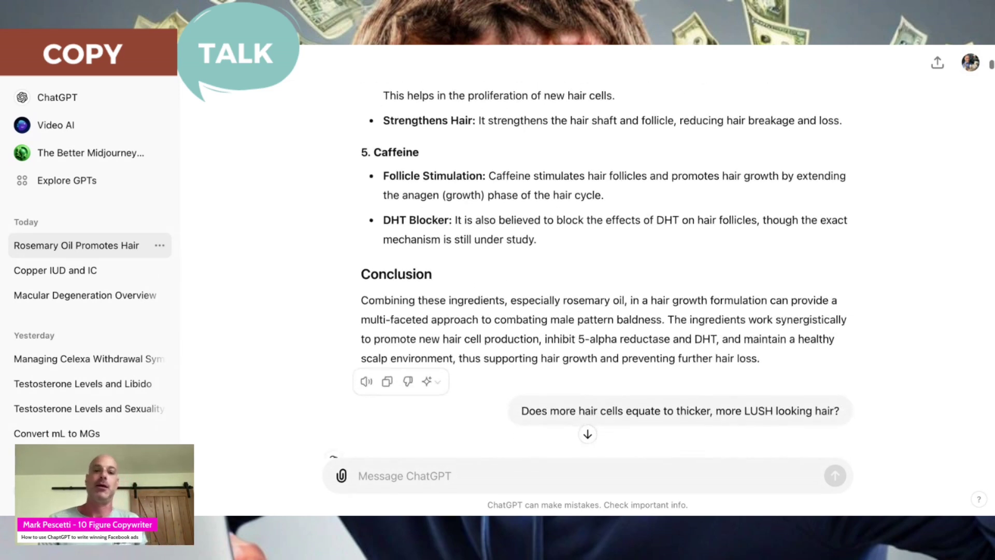
scroll(606, 274, down, 4)
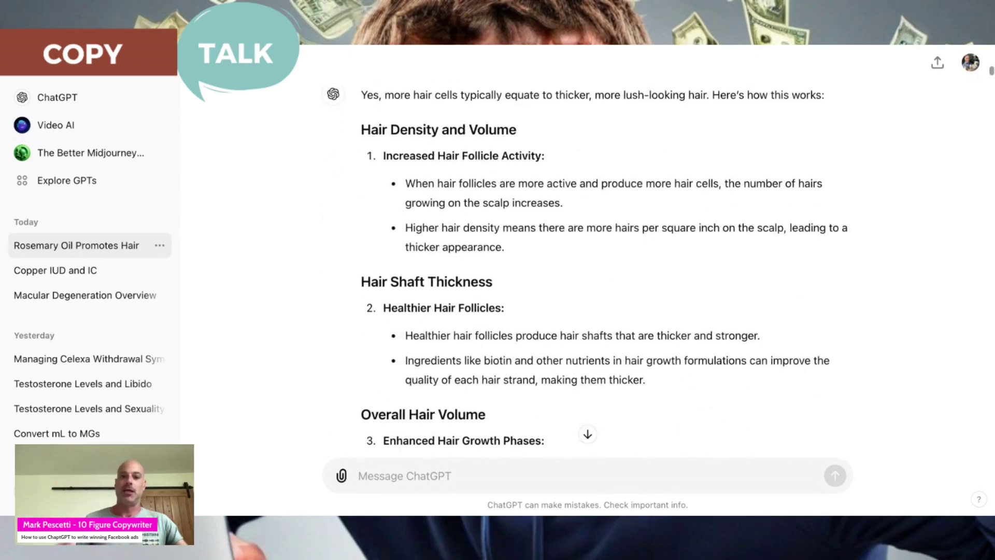
scroll(605, 274, up, 1)
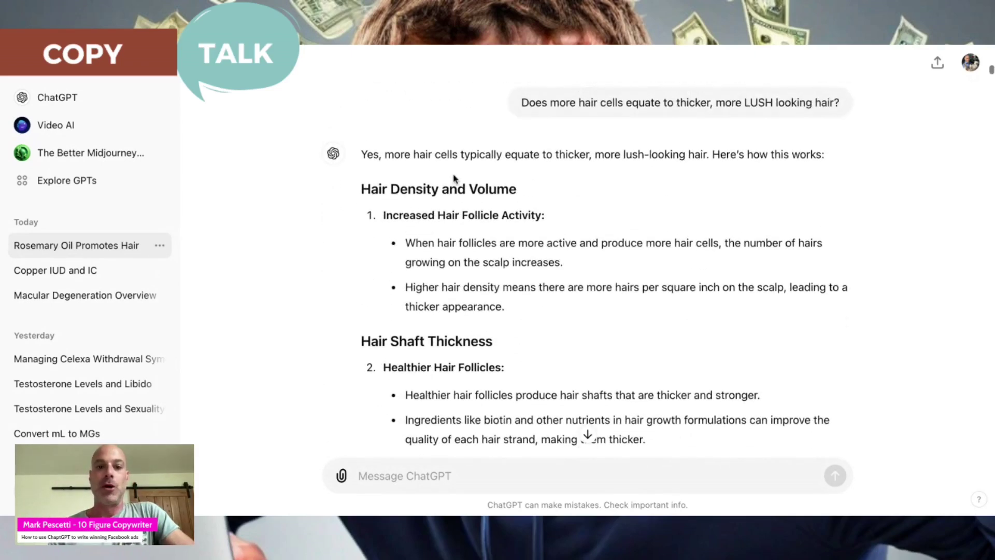
drag(385, 154, 589, 151)
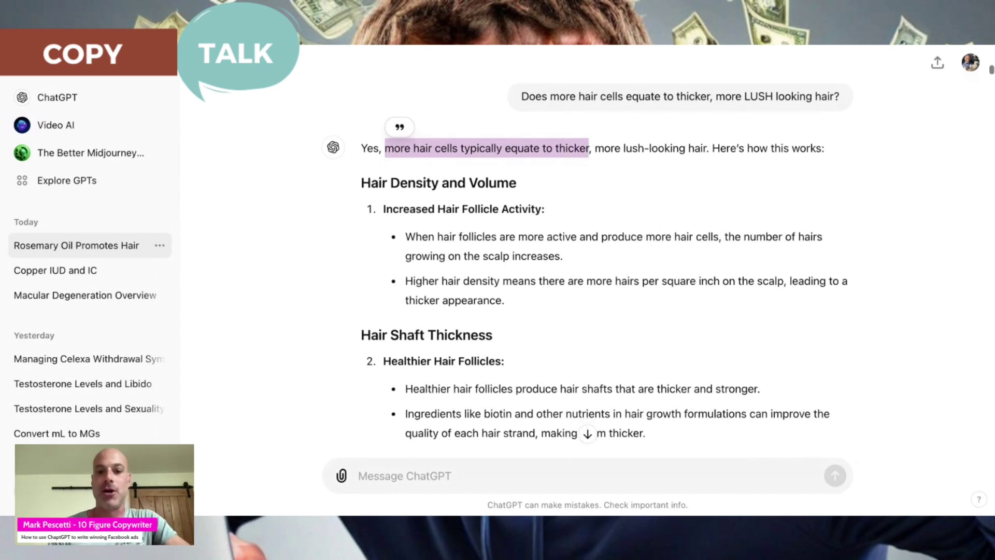
click(557, 244)
Scroll past the brand-name list to the men's versus women's Rogaine question and its reply.
scroll(562, 236, down, 3)
scroll(561, 237, down, 7)
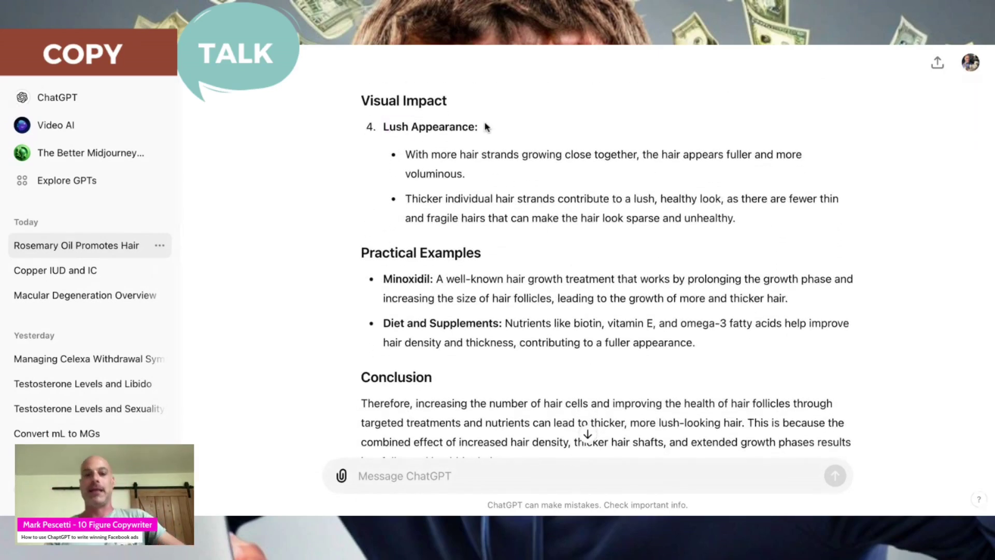
scroll(460, 242, down, 2)
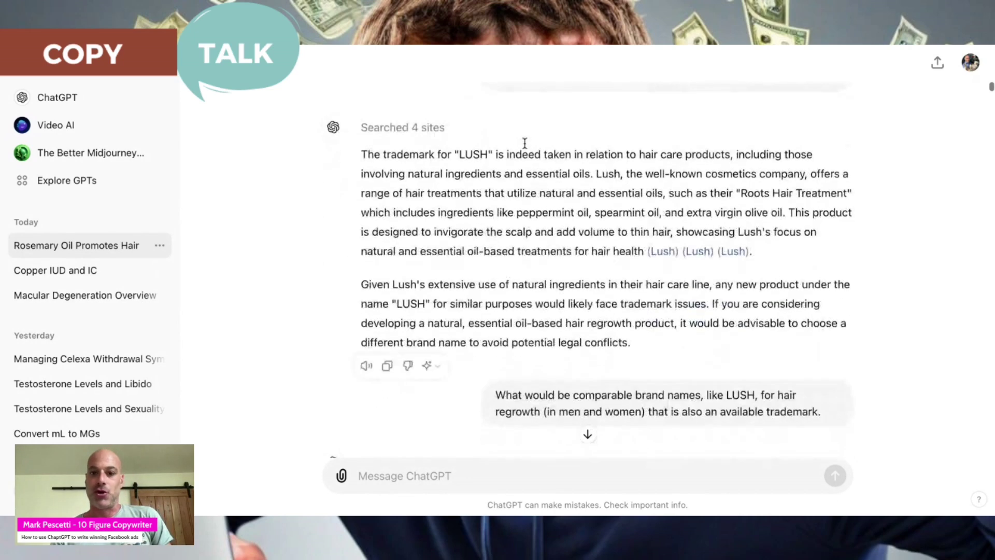
scroll(524, 150, up, 2)
drag(506, 163, 567, 179)
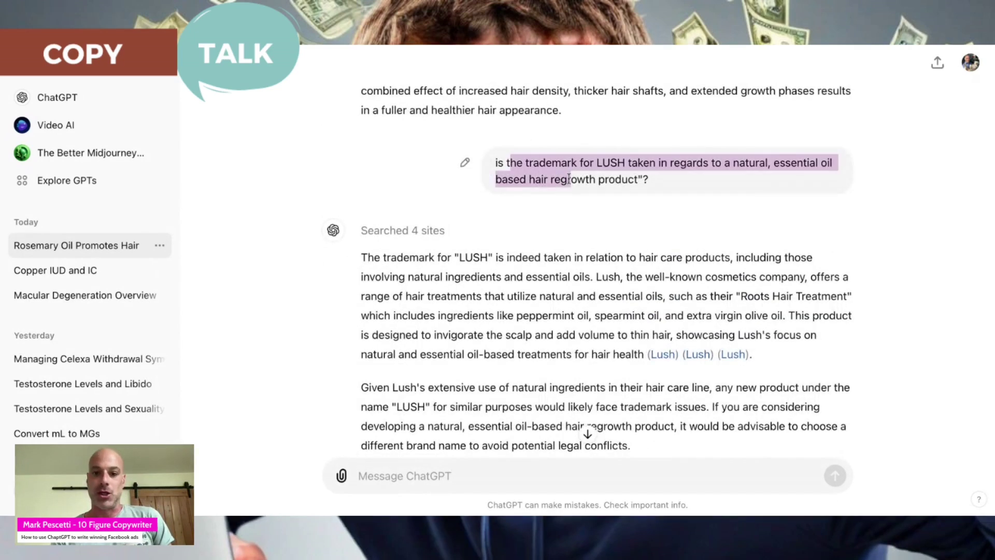
scroll(548, 304, down, 5)
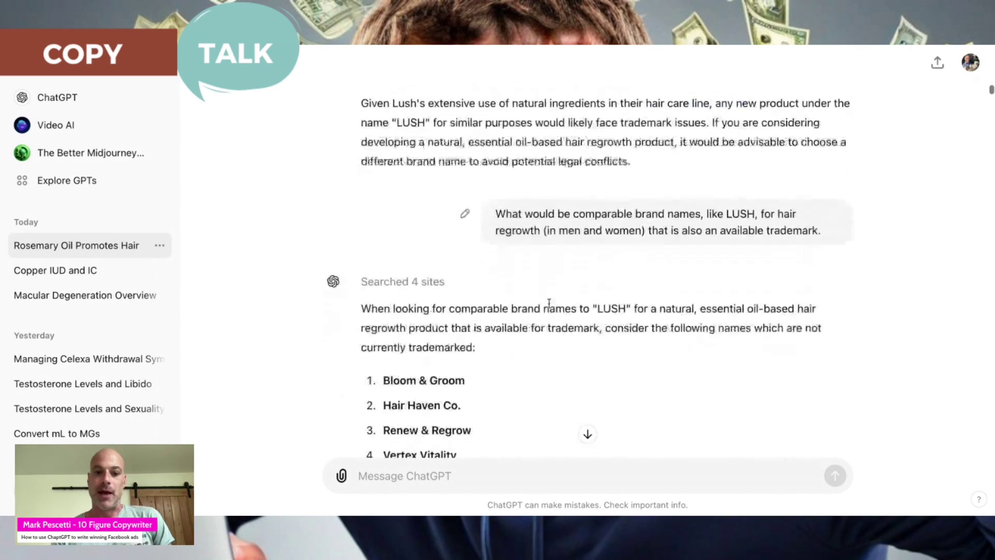
scroll(475, 325, down, 15)
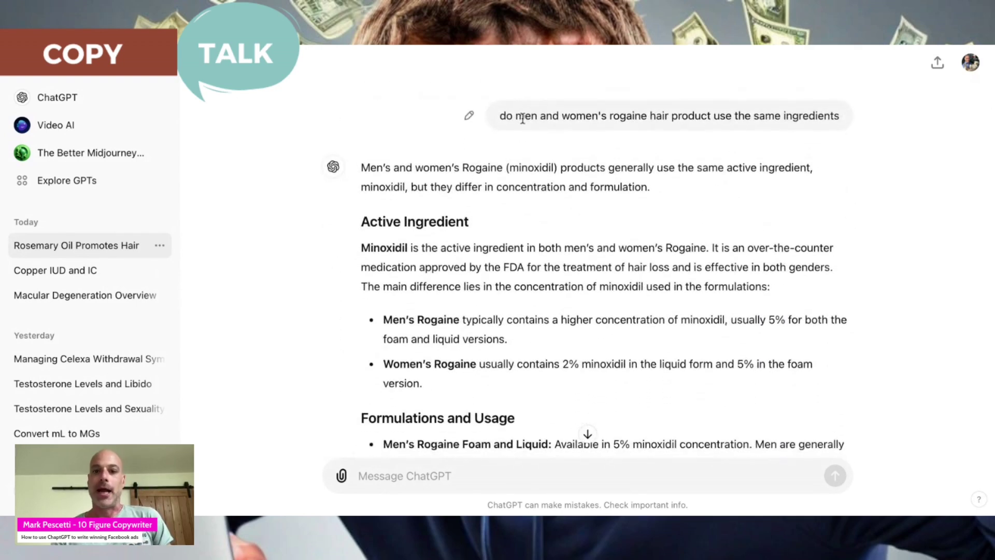
Highlight the Rogaine question and the reply's opening minoxidil paragraph, clearing each highlight.
drag(520, 115, 794, 135)
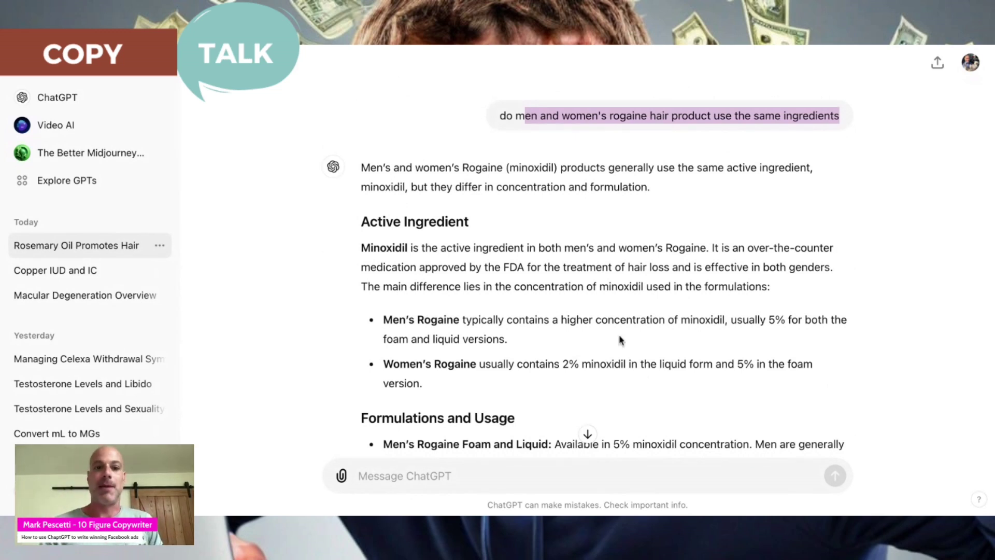
click(515, 203)
triple_click(533, 179)
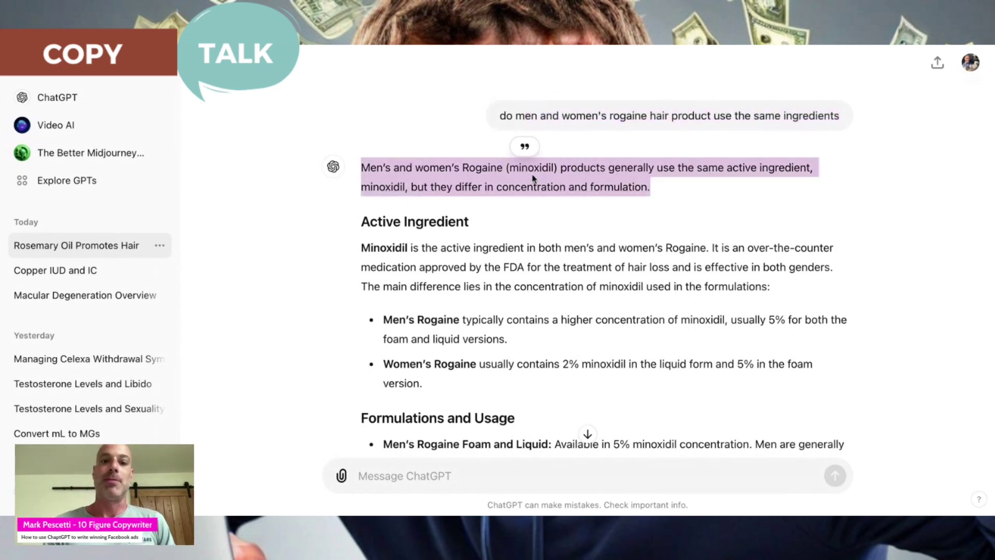
click(533, 179)
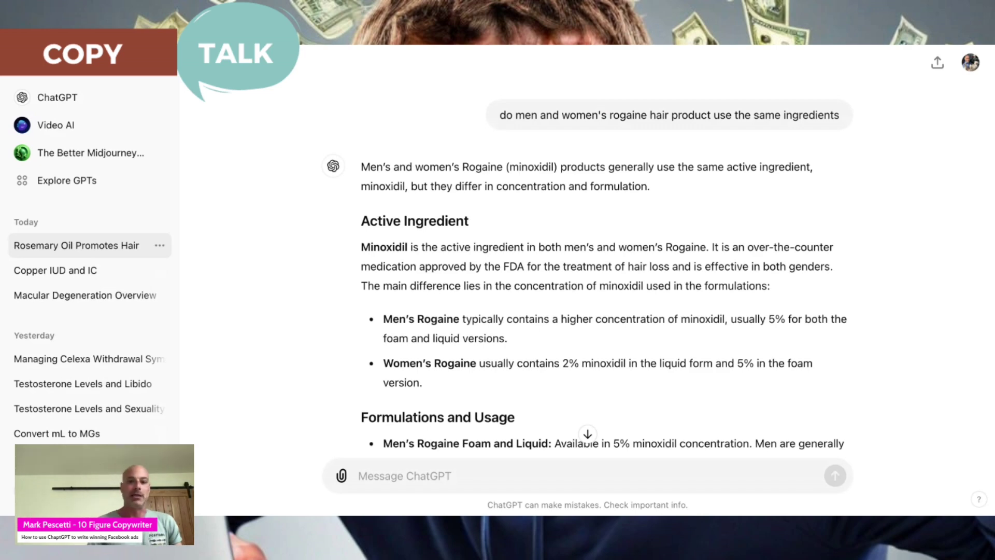
Scroll through the Rogaine ingredients reply down to the 'minoxidil does what exactly' answer.
scroll(344, 201, down, 5)
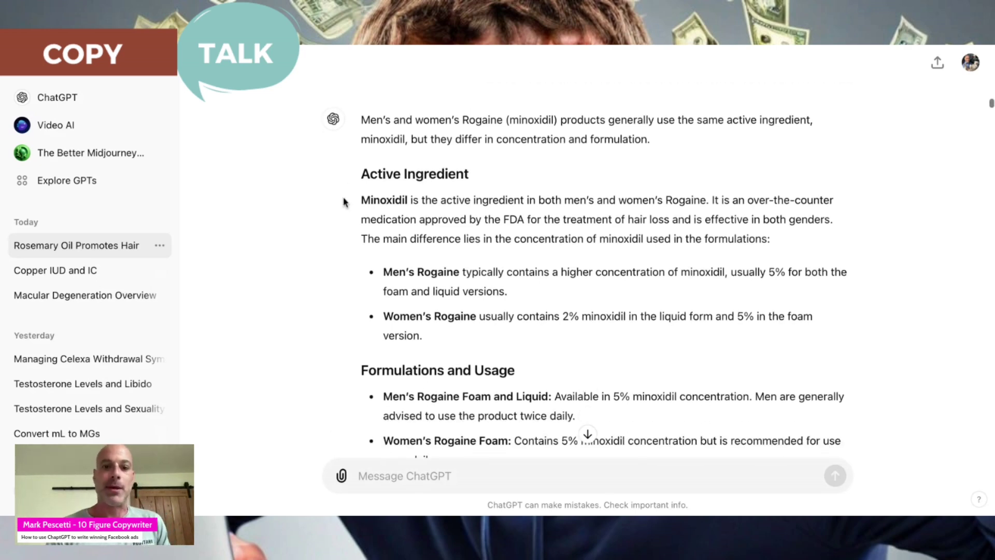
scroll(344, 201, down, 10)
scroll(344, 201, down, 3)
scroll(344, 201, up, 7)
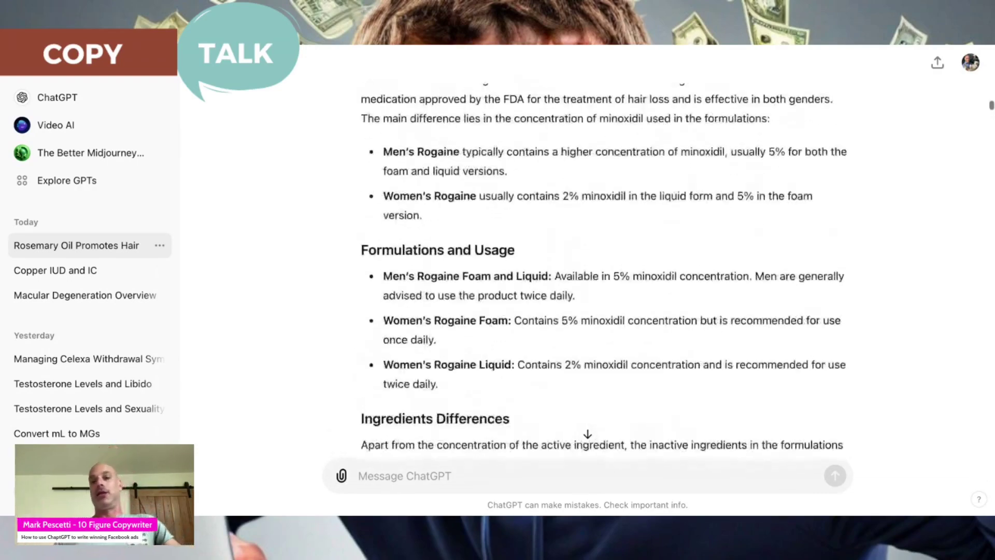
scroll(589, 271, up, 4)
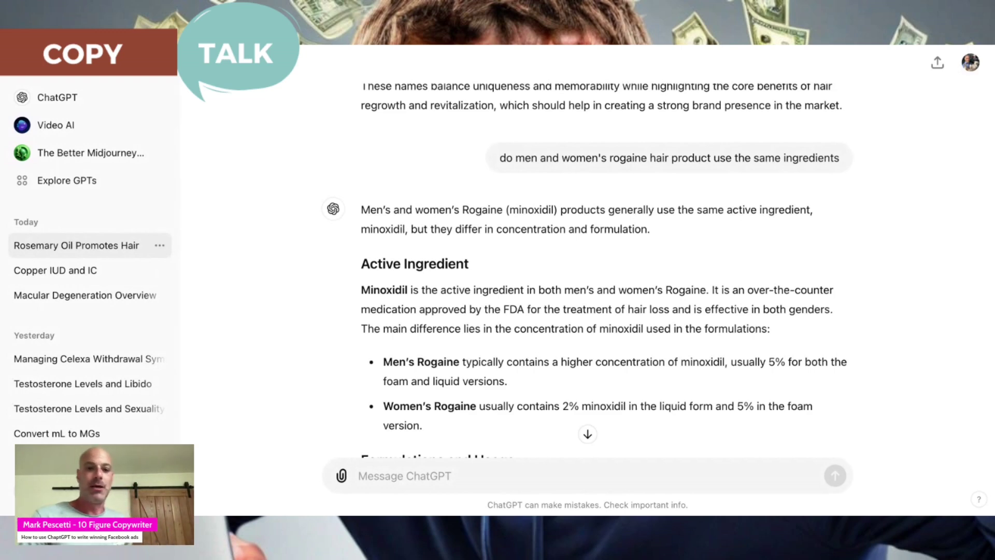
scroll(587, 269, down, 5)
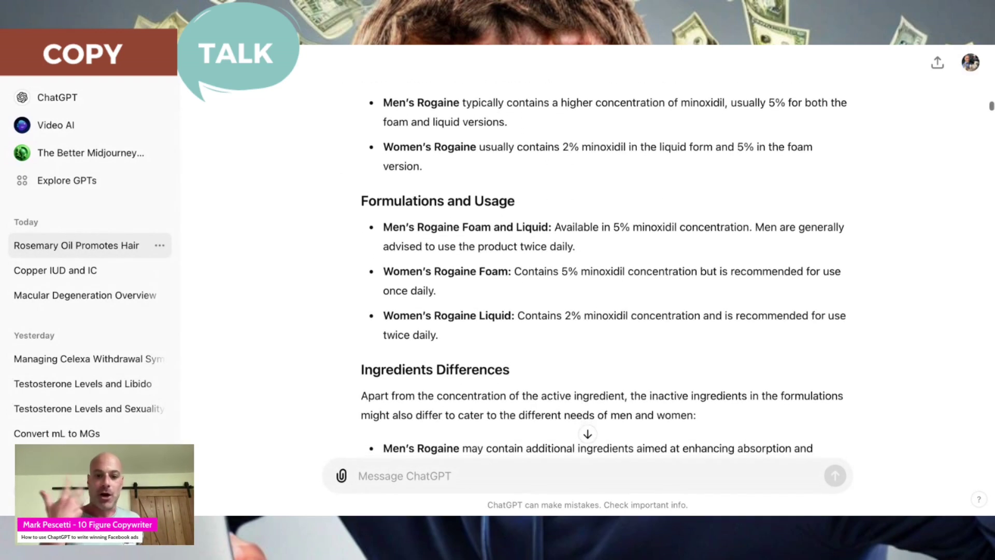
scroll(601, 269, down, 3)
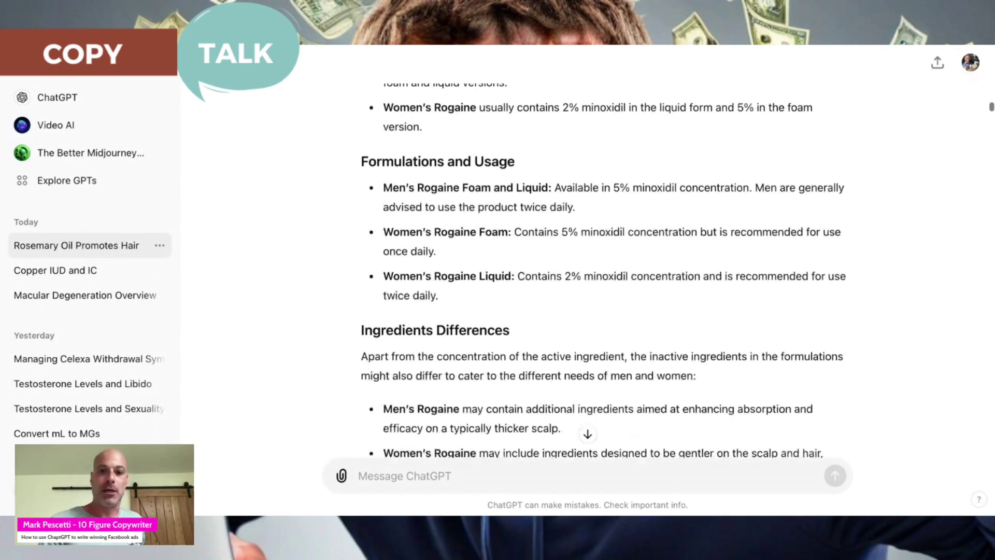
scroll(601, 269, down, 5)
scroll(601, 269, down, 4)
scroll(601, 269, up, 1)
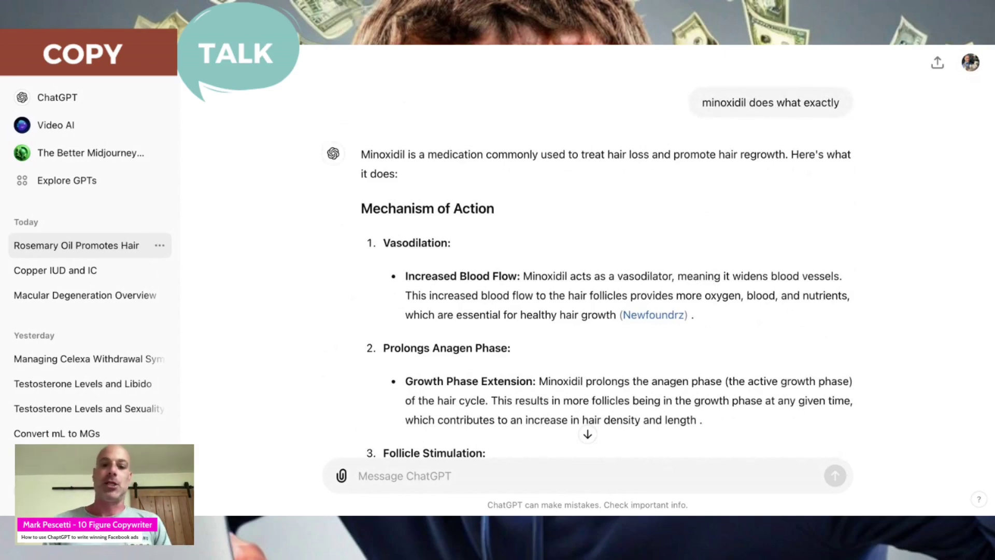
Highlight the 'Prolongs Anagen Phase' point, then scroll through benefits and side effects to the Conclusion.
drag(384, 348, 539, 376)
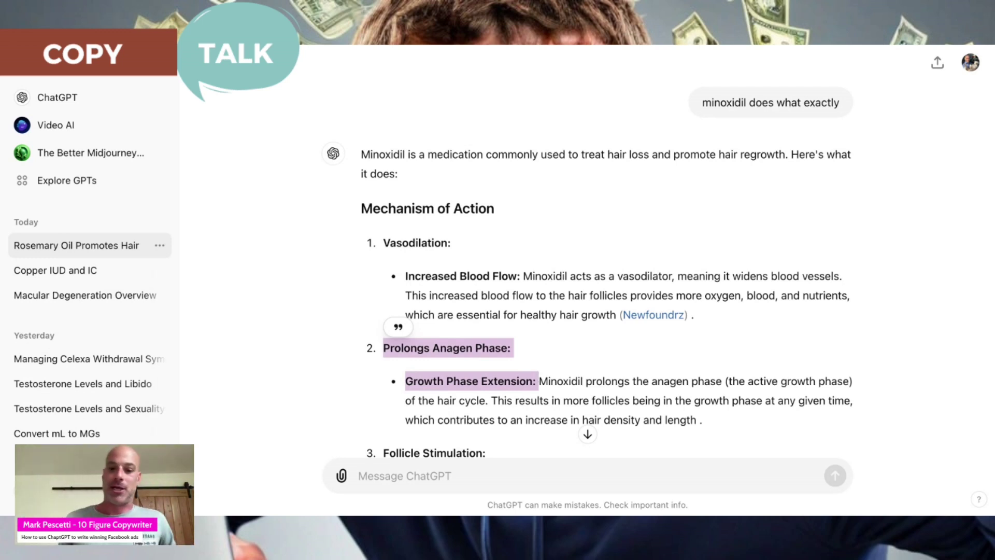
scroll(537, 349, down, 3)
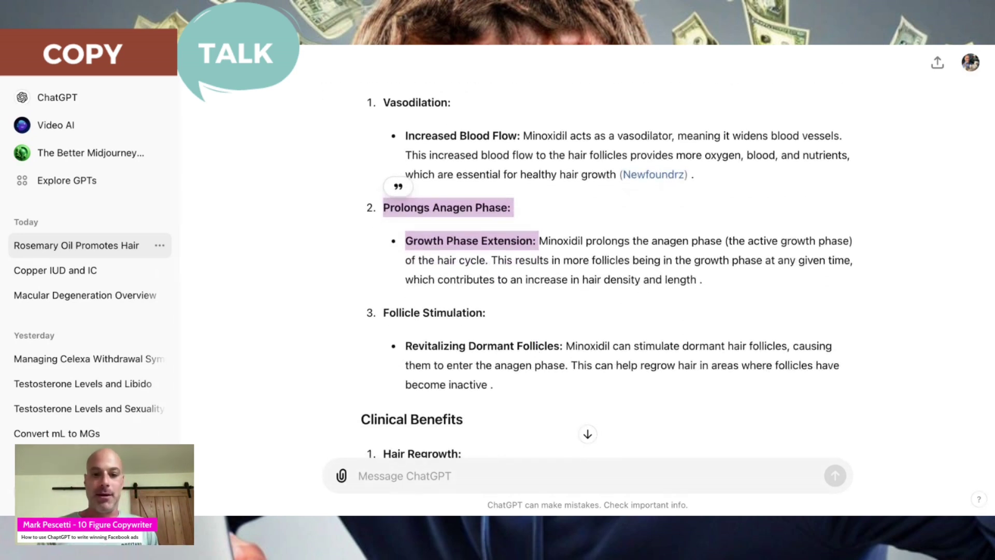
scroll(606, 269, down, 6)
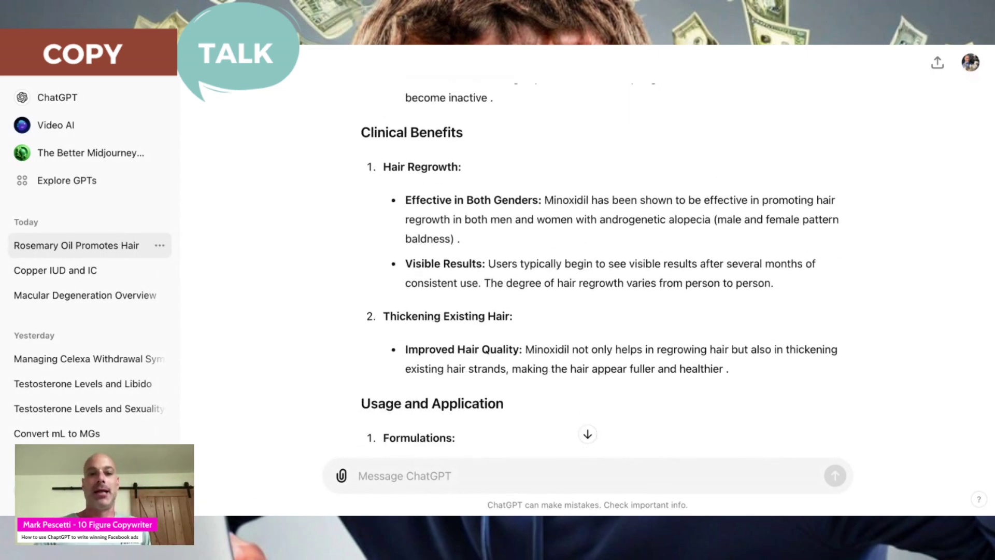
scroll(607, 270, up, 7)
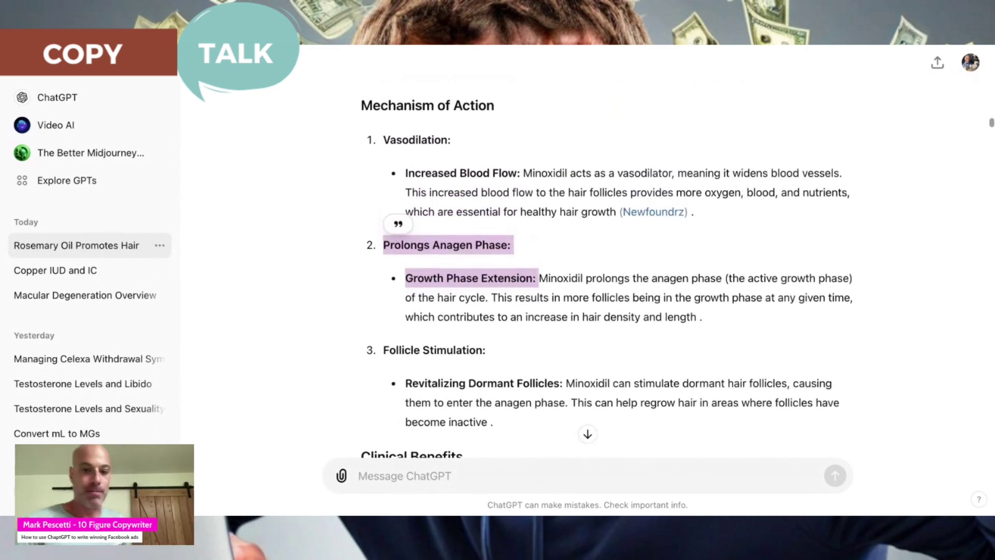
scroll(606, 270, down, 5)
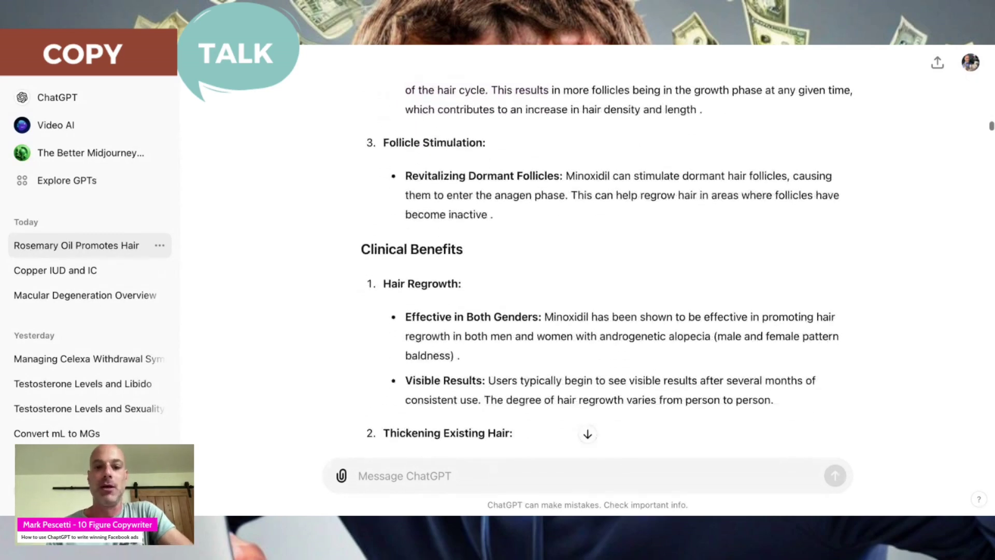
scroll(606, 270, down, 4)
scroll(607, 269, down, 2)
scroll(606, 269, down, 6)
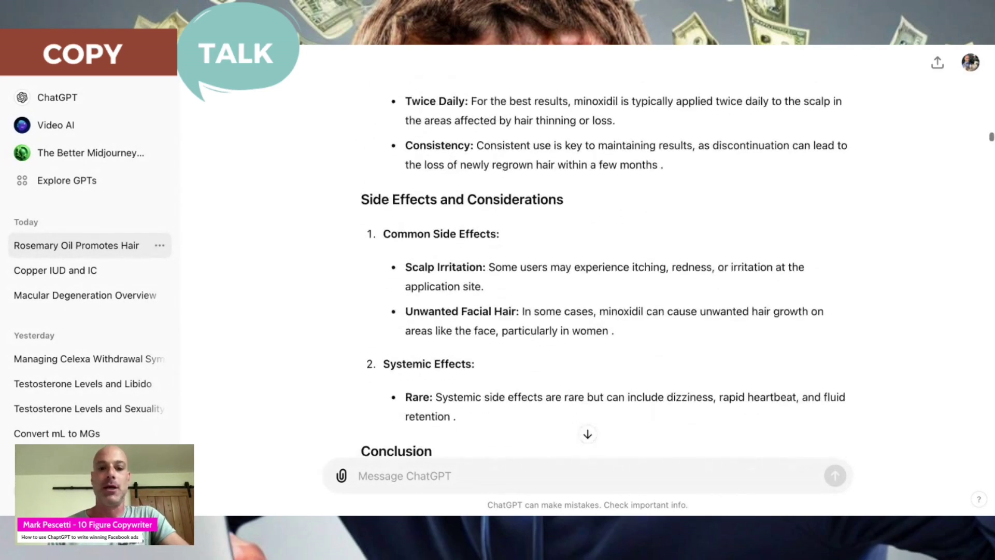
scroll(606, 270, down, 4)
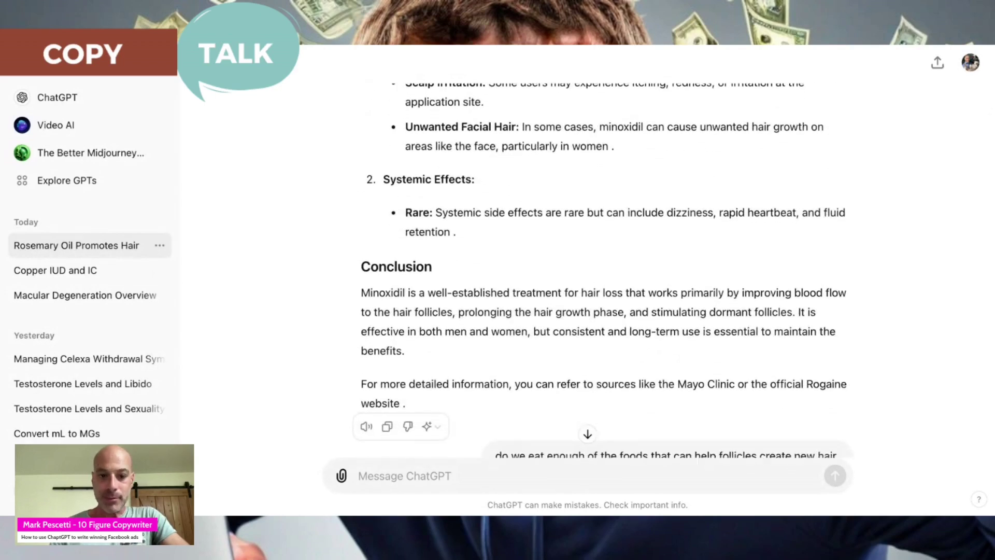
Scroll through the key nutrients reply covering Protein, Iron, Omega-3 and Vitamin D.
scroll(607, 270, down, 6)
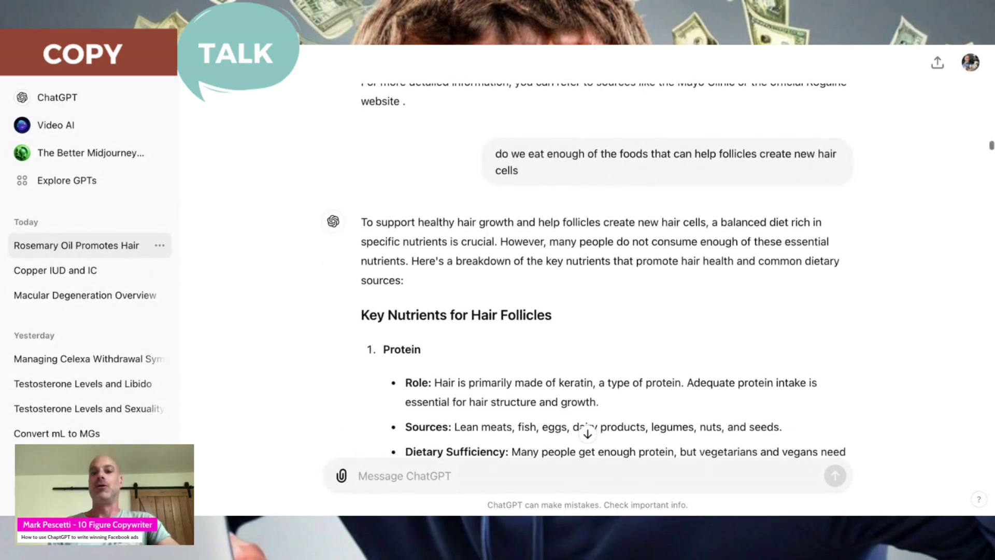
scroll(606, 269, down, 1)
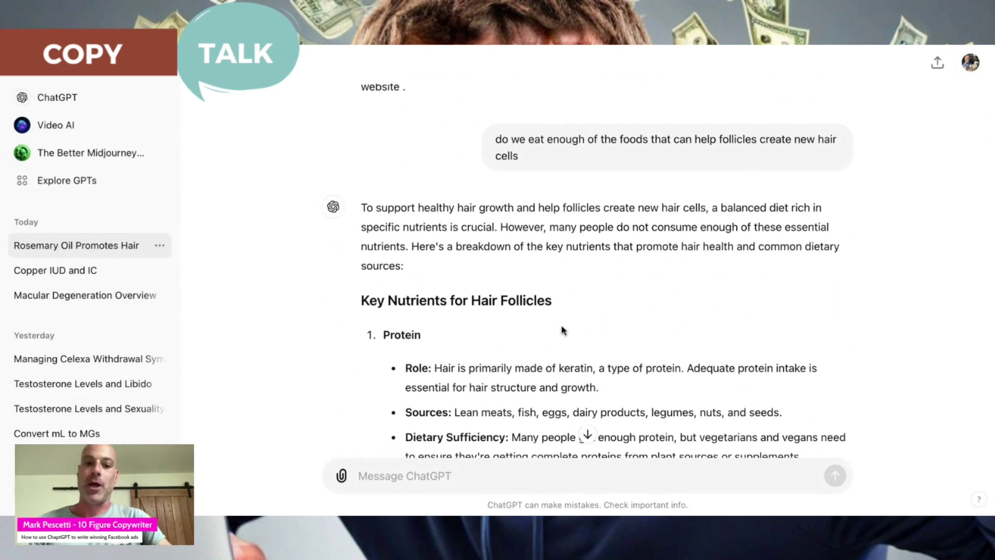
scroll(557, 298, down, 2)
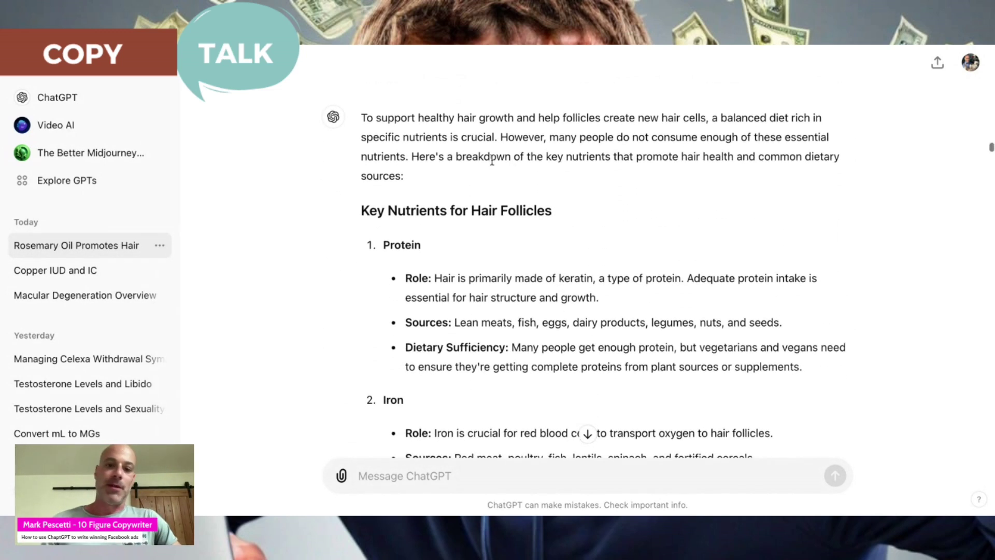
scroll(537, 178, down, 1)
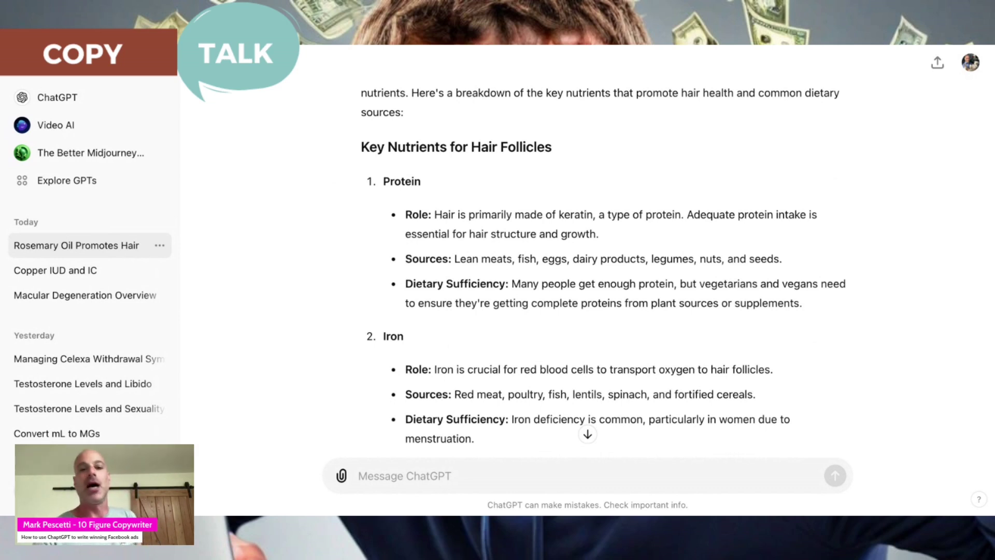
scroll(603, 266, down, 2)
scroll(603, 266, down, 1)
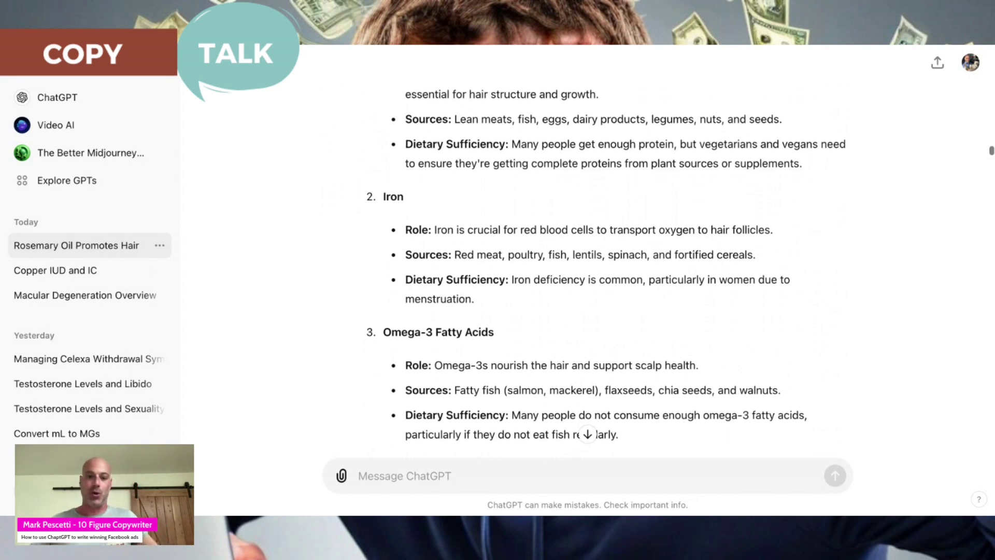
scroll(680, 269, down, 1)
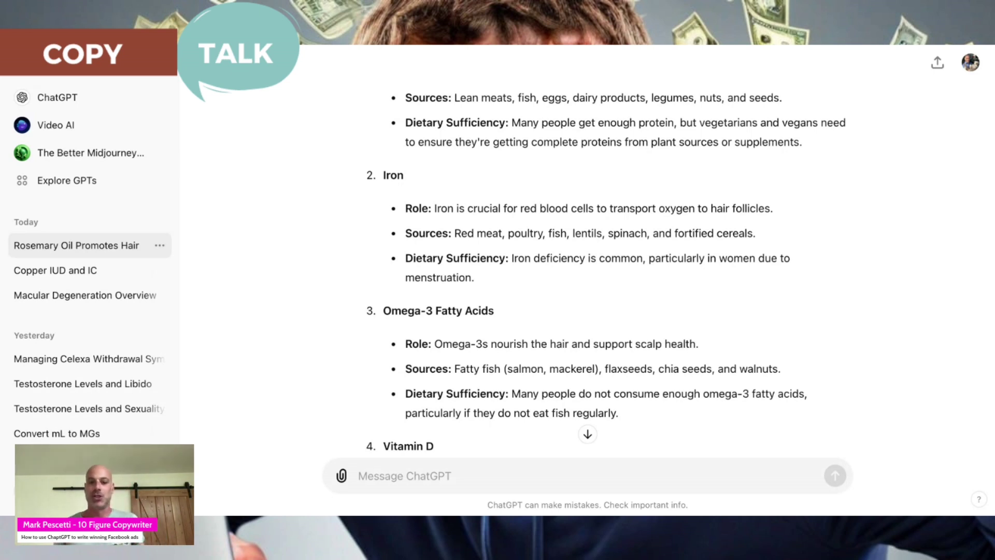
Scroll on to the answer stating minoxidil works by vasodilation and doesn't reduce DHT.
scroll(587, 275, down, 1)
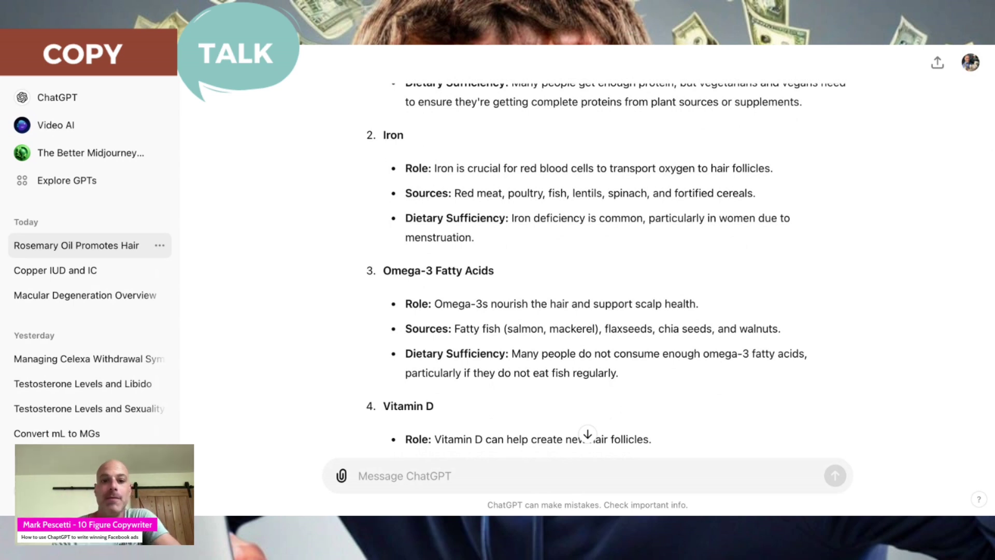
scroll(601, 270, down, 2)
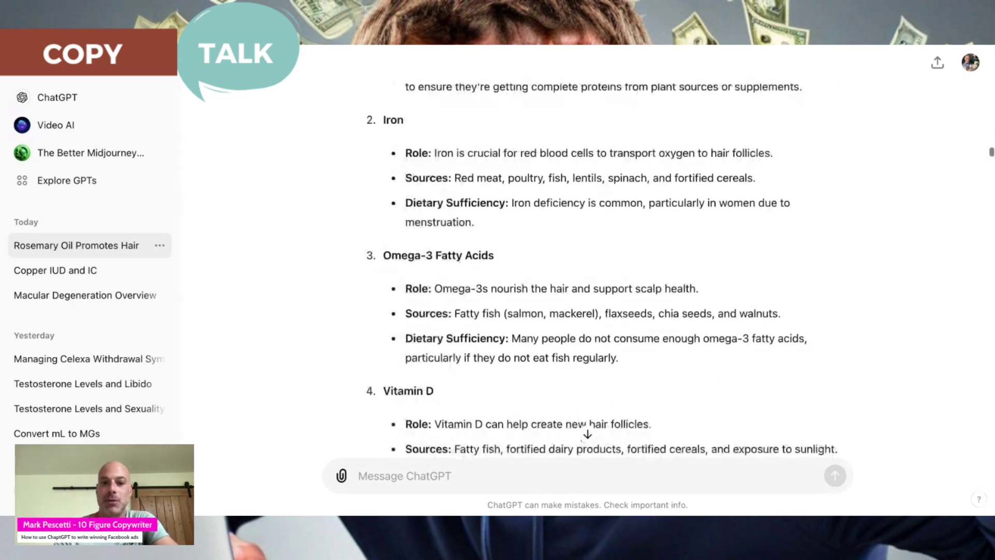
scroll(601, 270, down, 5)
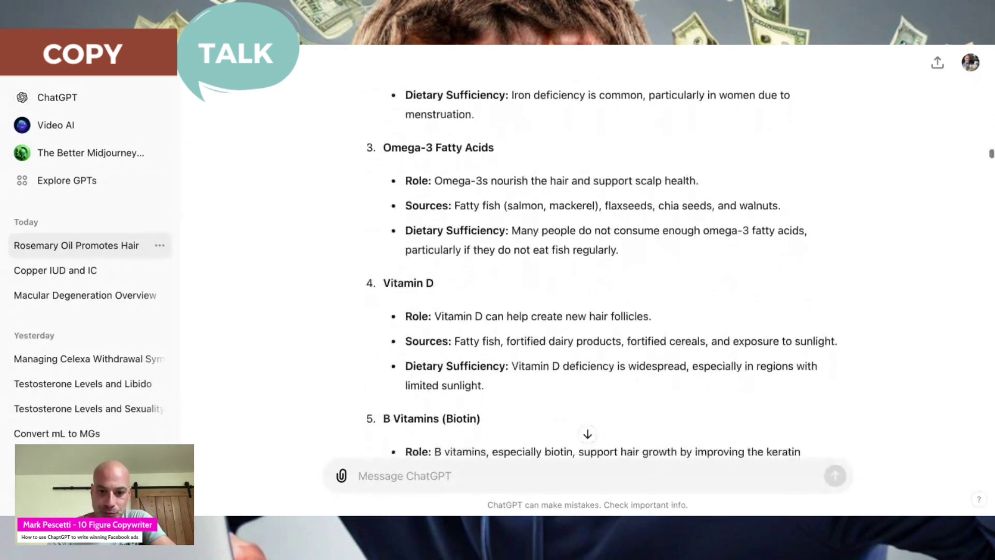
scroll(601, 269, up, 10)
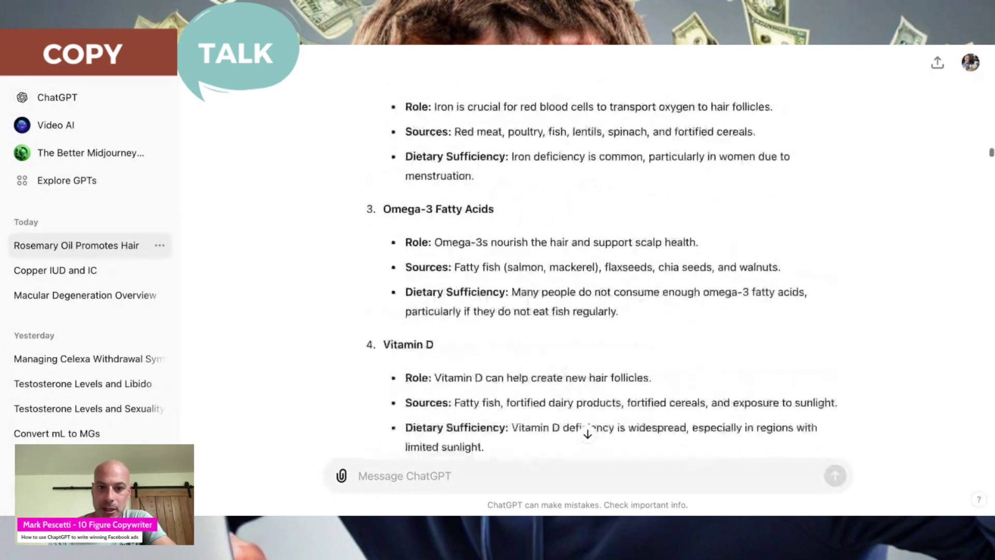
scroll(601, 270, down, 8)
scroll(587, 269, down, 15)
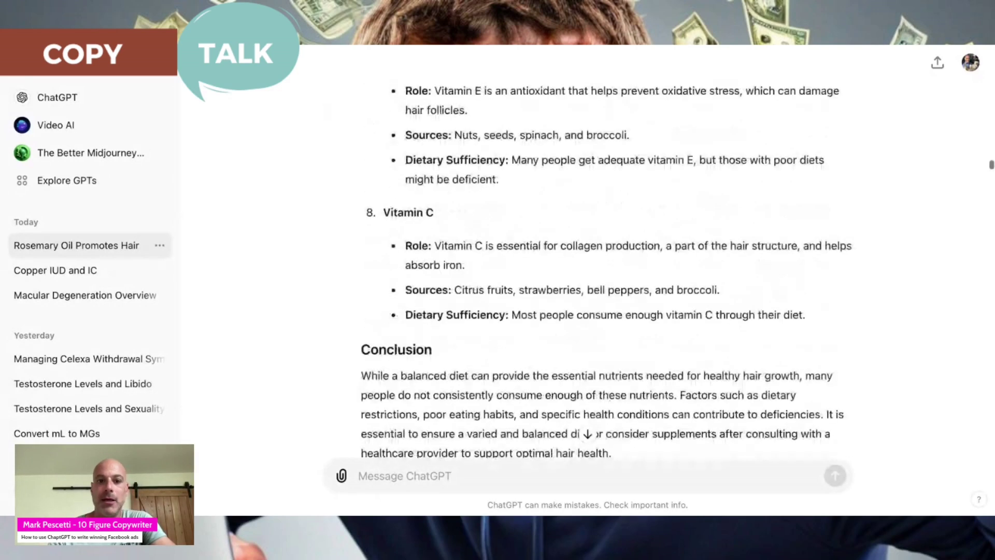
scroll(590, 269, down, 3)
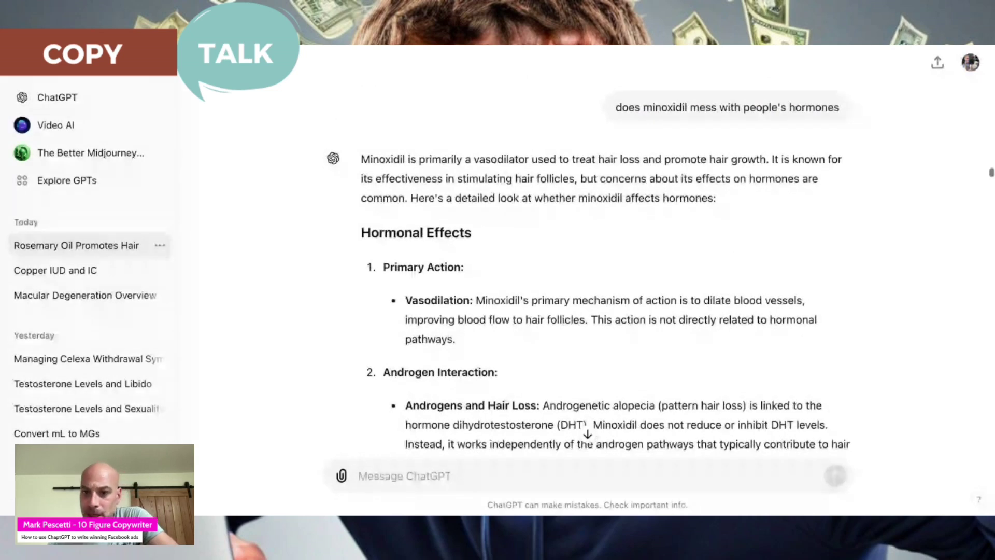
Scroll from the hormones answer down to the top regrowth products list and its For Women section.
scroll(589, 269, down, 1)
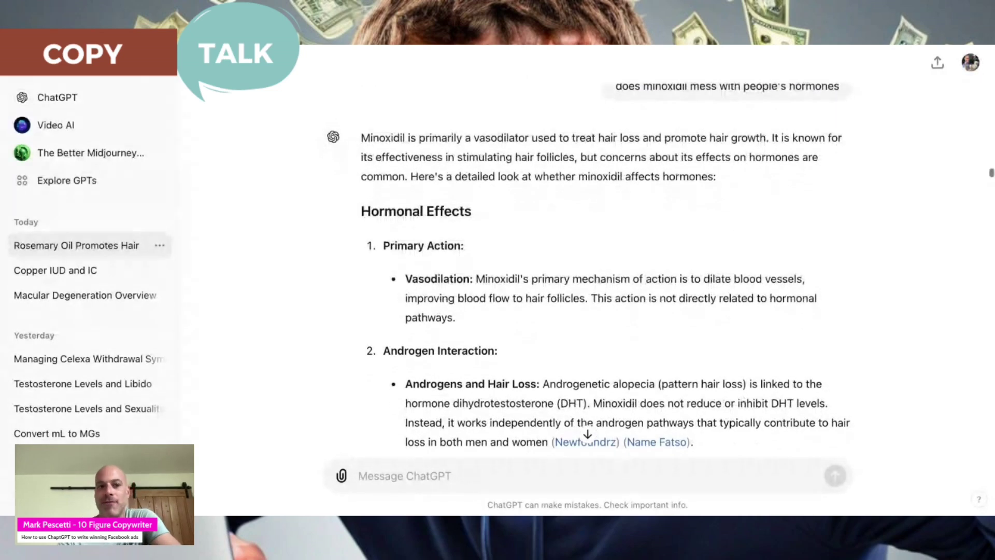
scroll(588, 270, down, 3)
scroll(589, 269, down, 10)
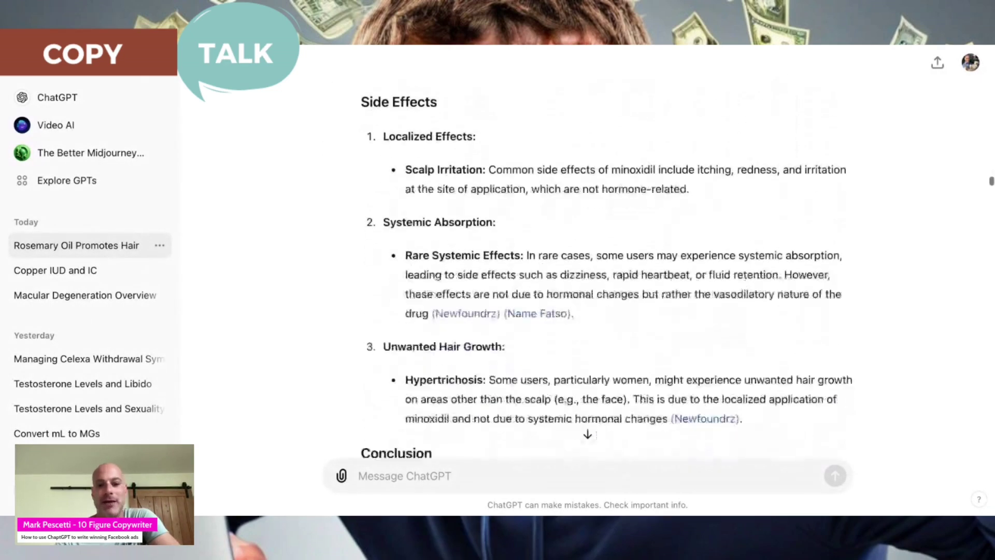
scroll(589, 269, down, 5)
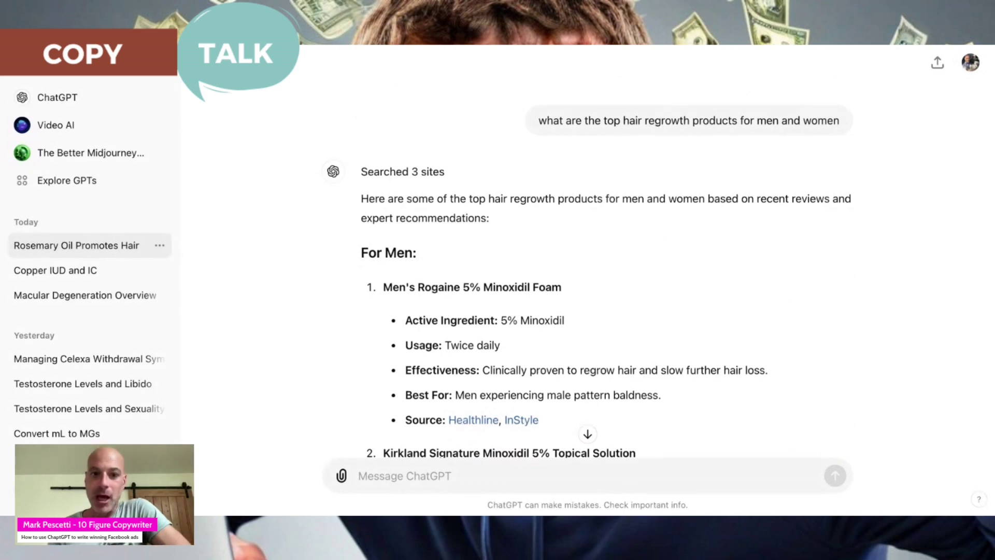
scroll(589, 270, down, 5)
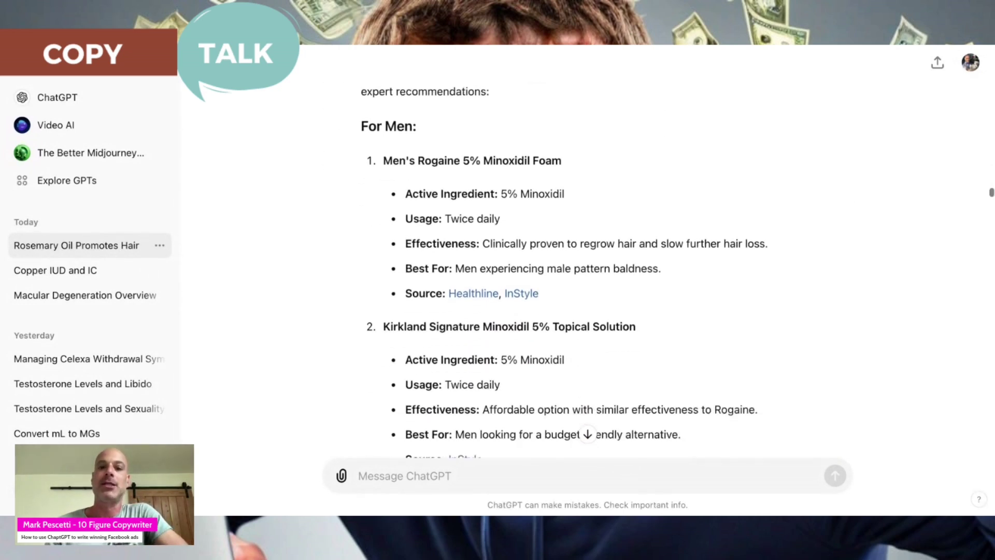
scroll(589, 269, down, 5)
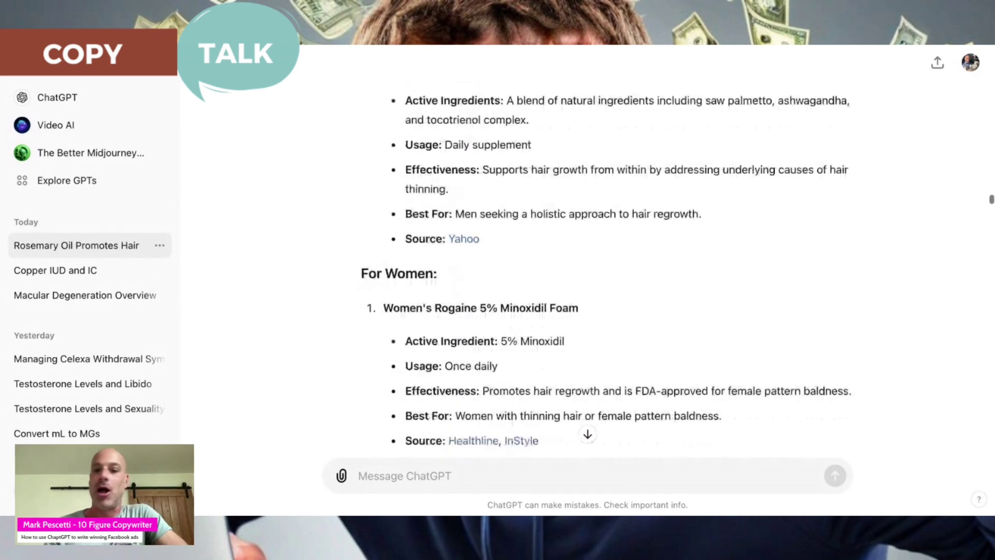
scroll(589, 269, down, 20)
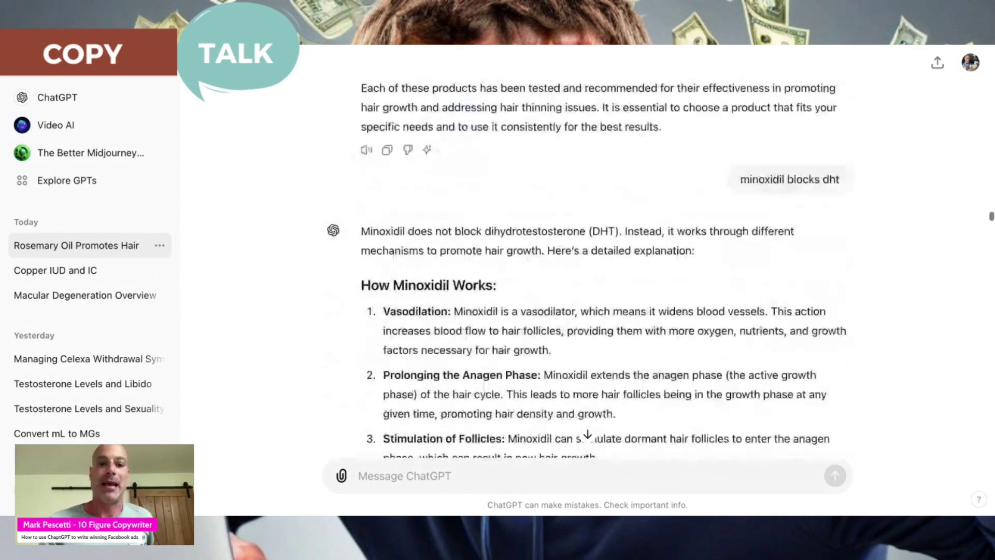
scroll(587, 269, down, 10)
scroll(587, 269, up, 10)
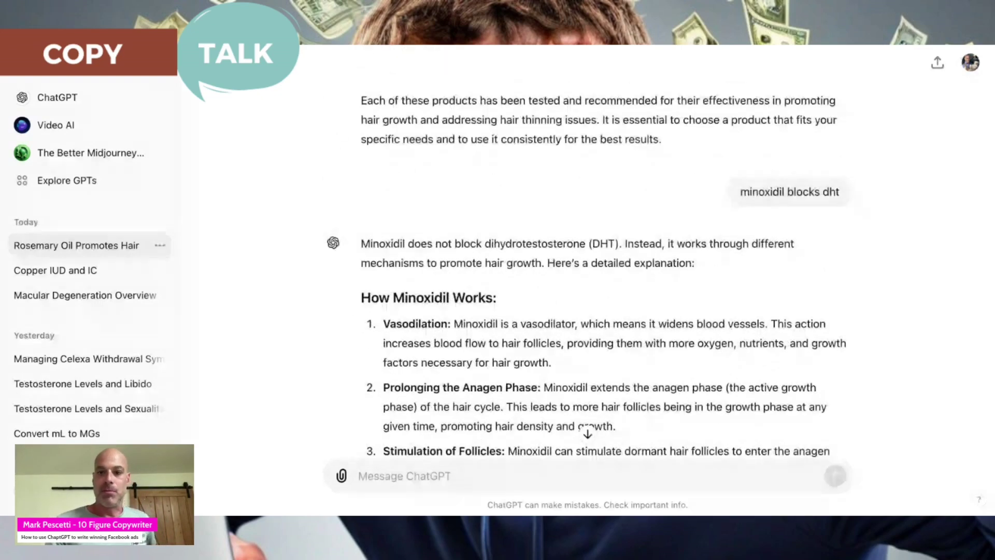
scroll(587, 270, down, 4)
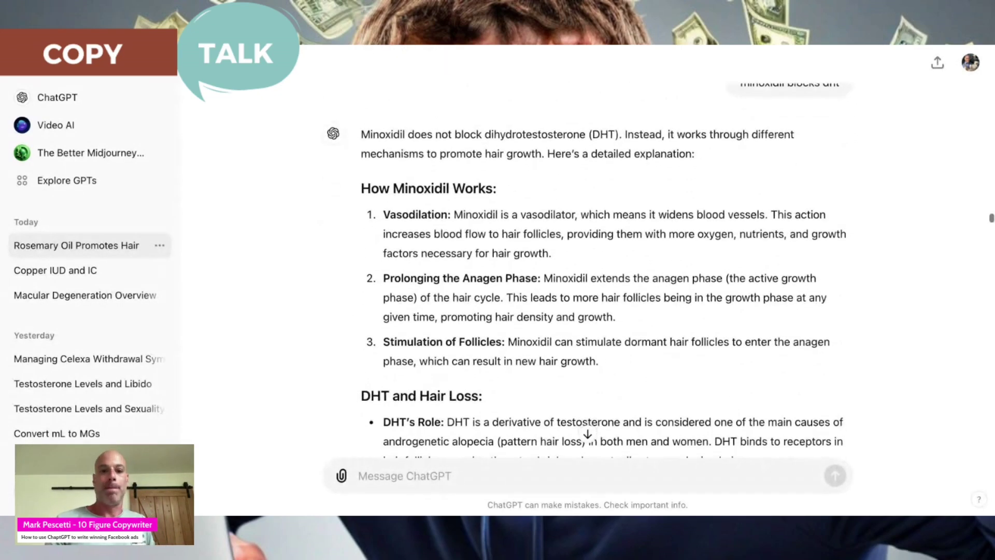
scroll(589, 269, down, 12)
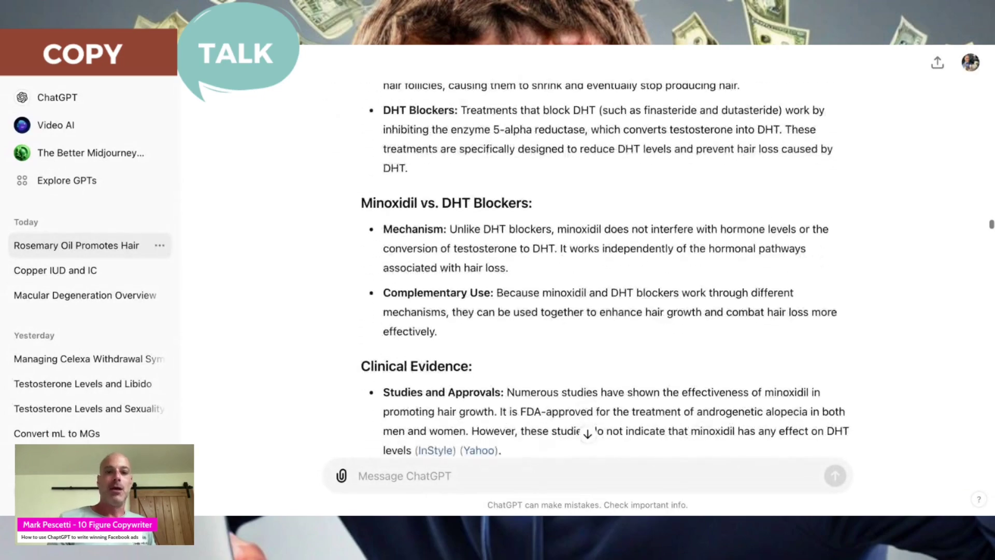
scroll(586, 270, down, 10)
scroll(587, 269, up, 2)
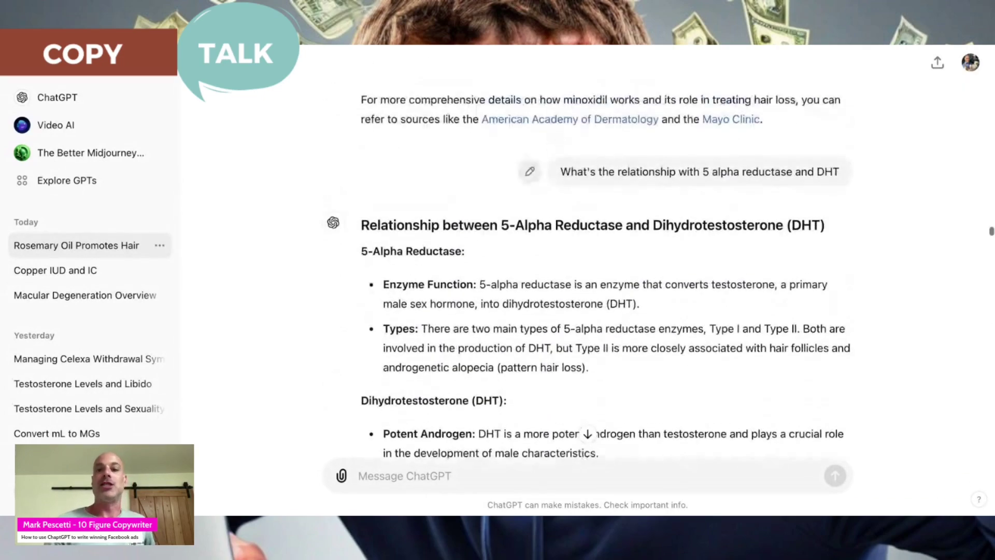
scroll(587, 270, down, 1)
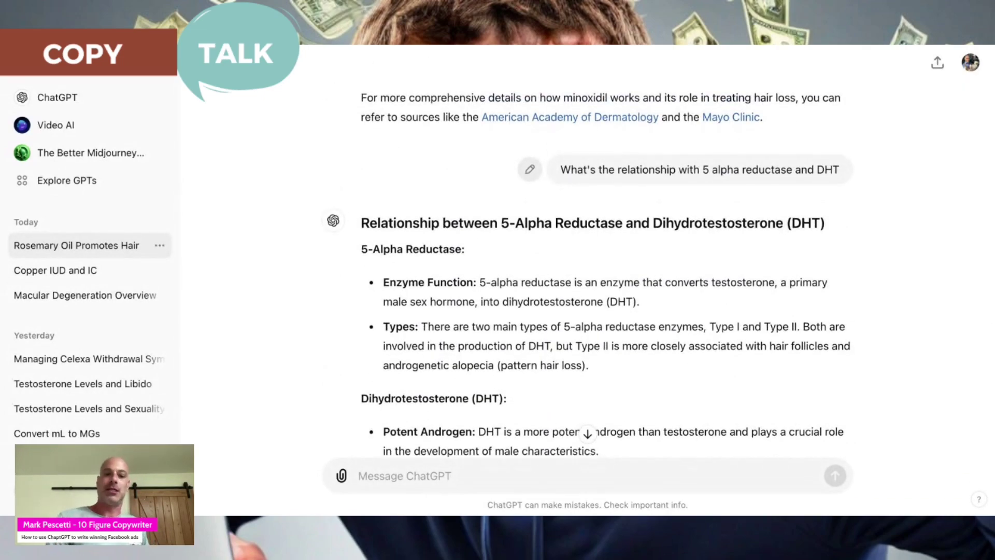
scroll(586, 270, down, 5)
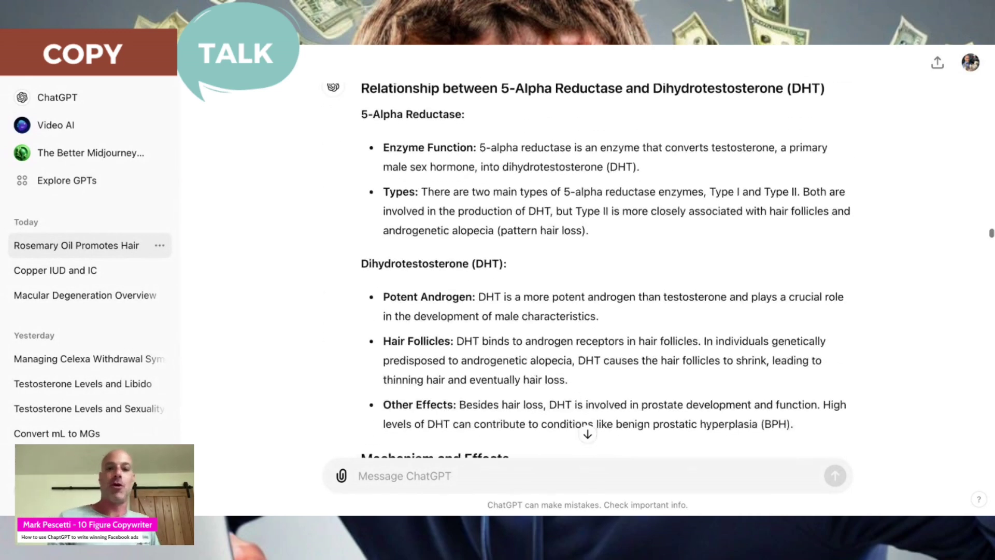
scroll(586, 269, up, 3)
scroll(587, 270, down, 2)
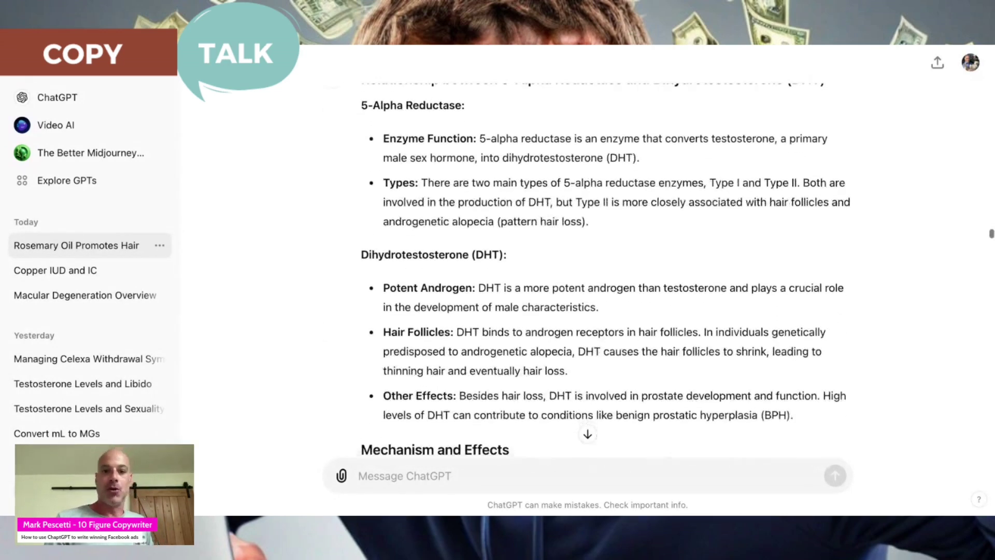
scroll(539, 148, down, 3)
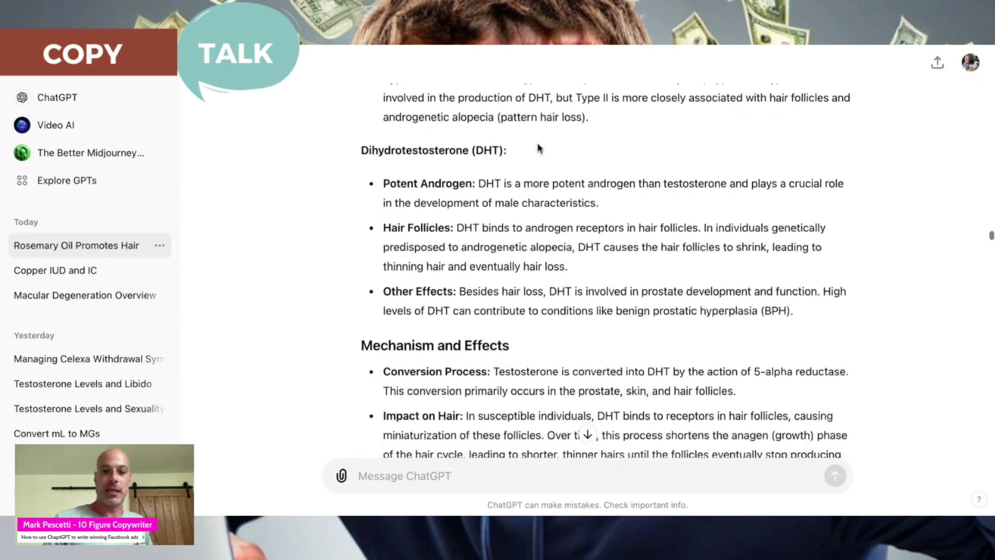
scroll(539, 147, down, 10)
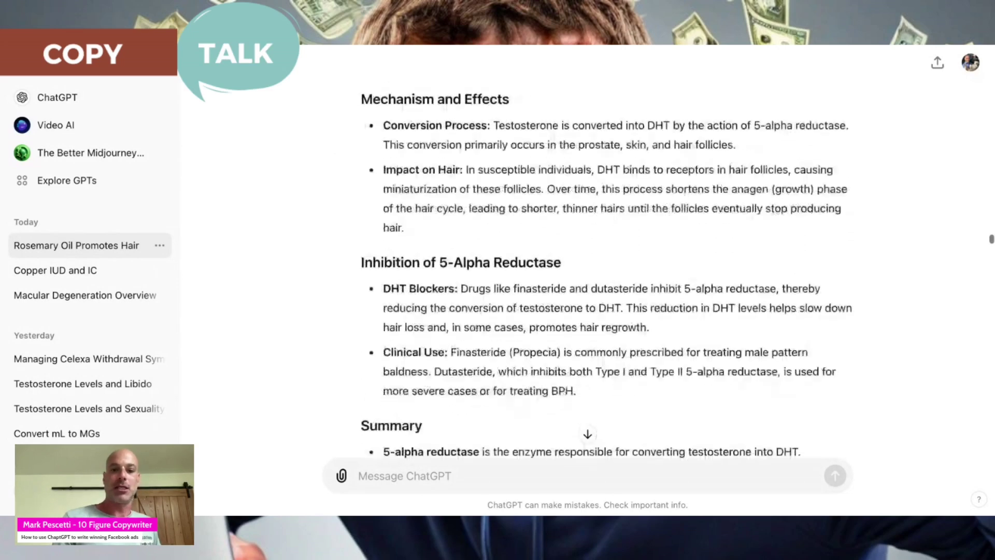
scroll(606, 269, down, 6)
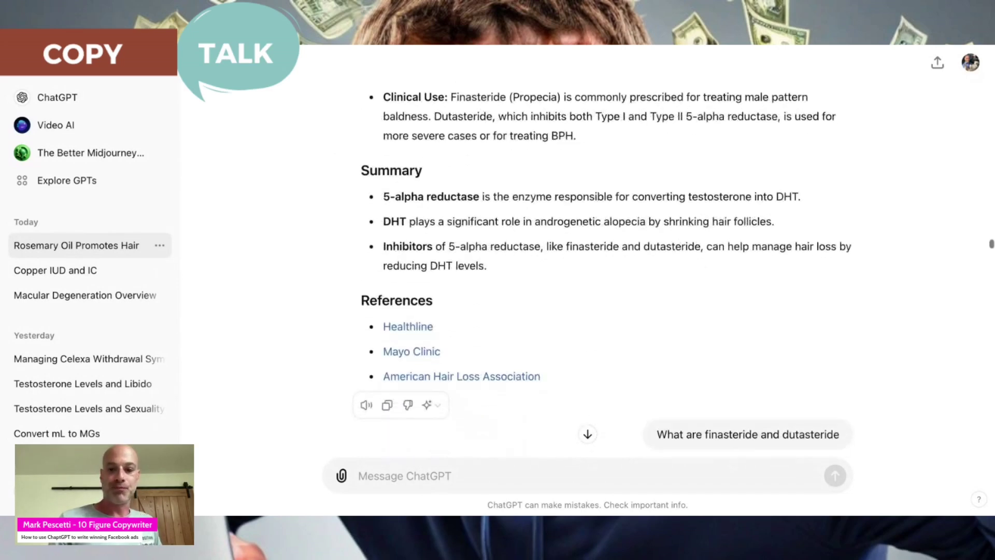
scroll(586, 394, down, 4)
scroll(585, 394, up, 2)
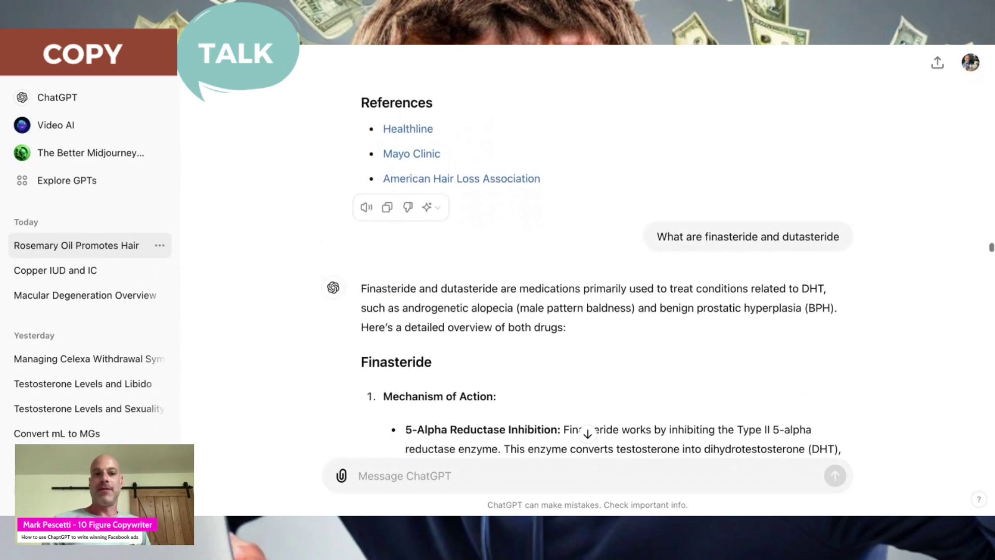
scroll(586, 394, down, 2)
scroll(572, 138, down, 2)
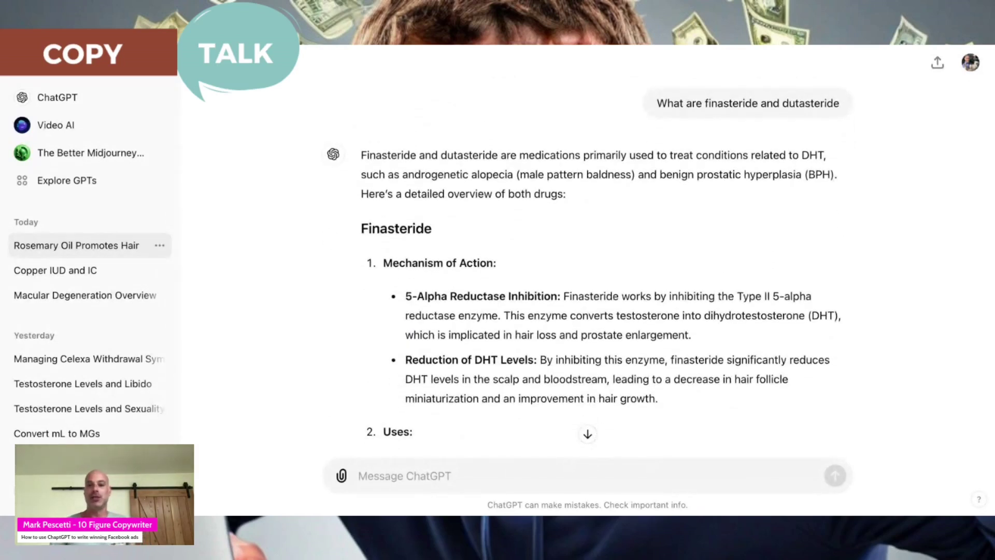
drag(705, 103, 806, 114)
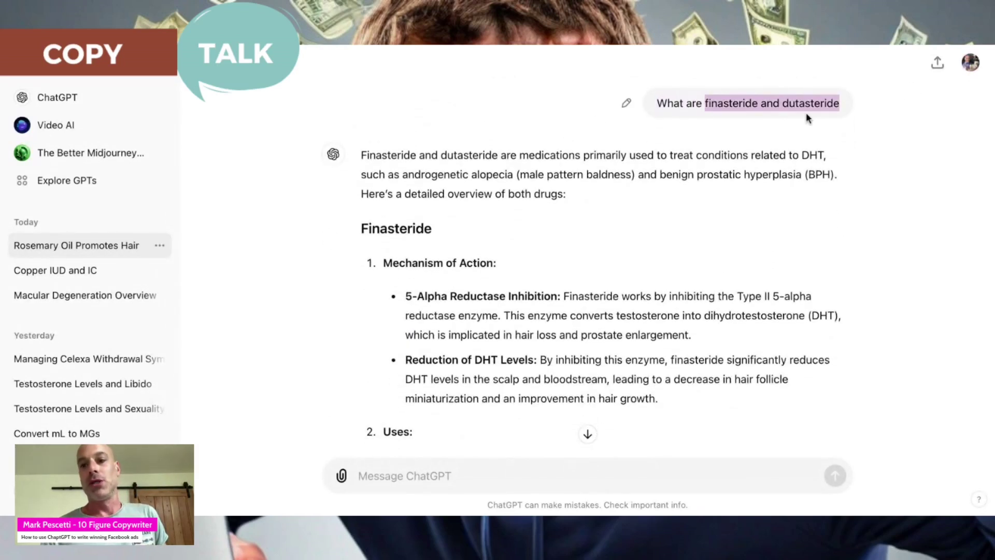
click(470, 323)
drag(413, 299, 561, 303)
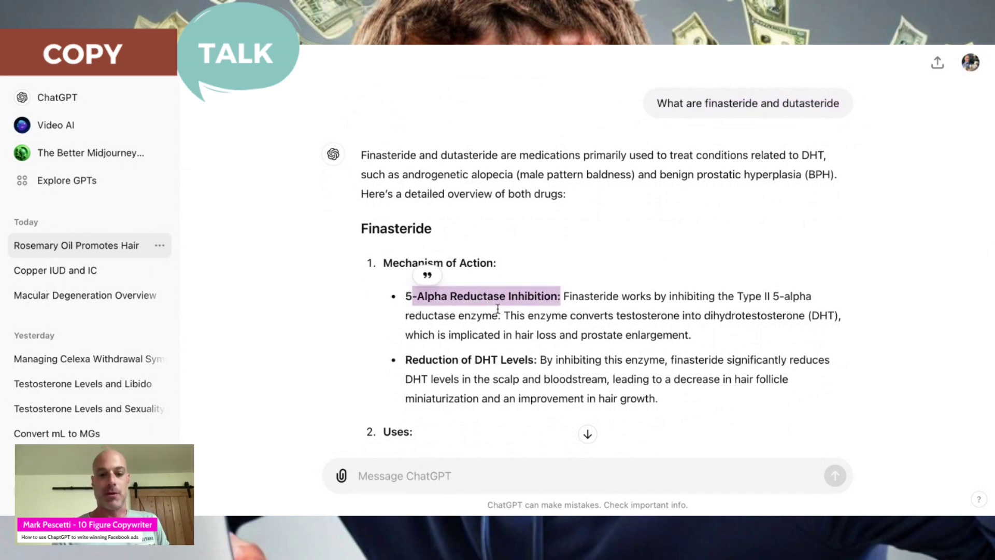
scroll(497, 310, down, 5)
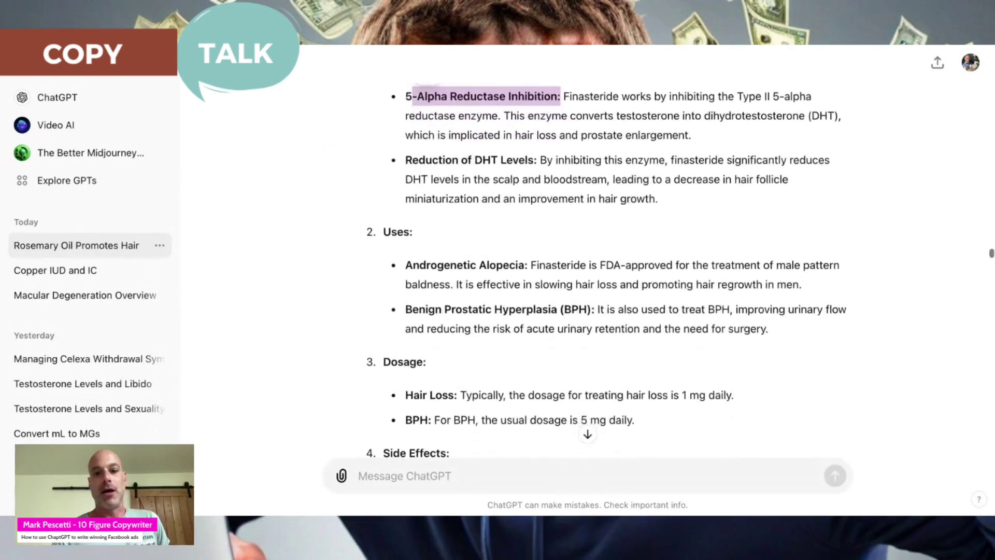
scroll(498, 309, down, 5)
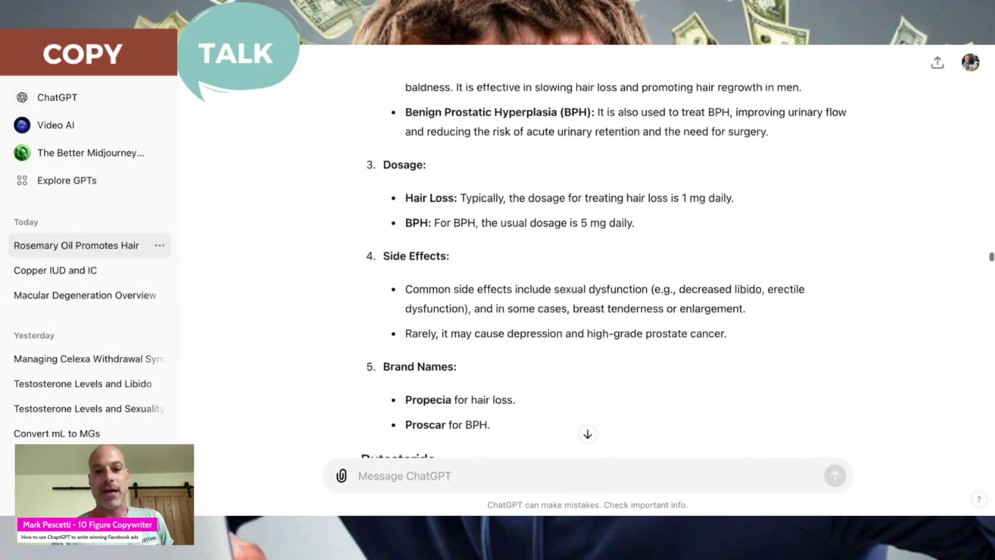
drag(554, 274, 730, 279)
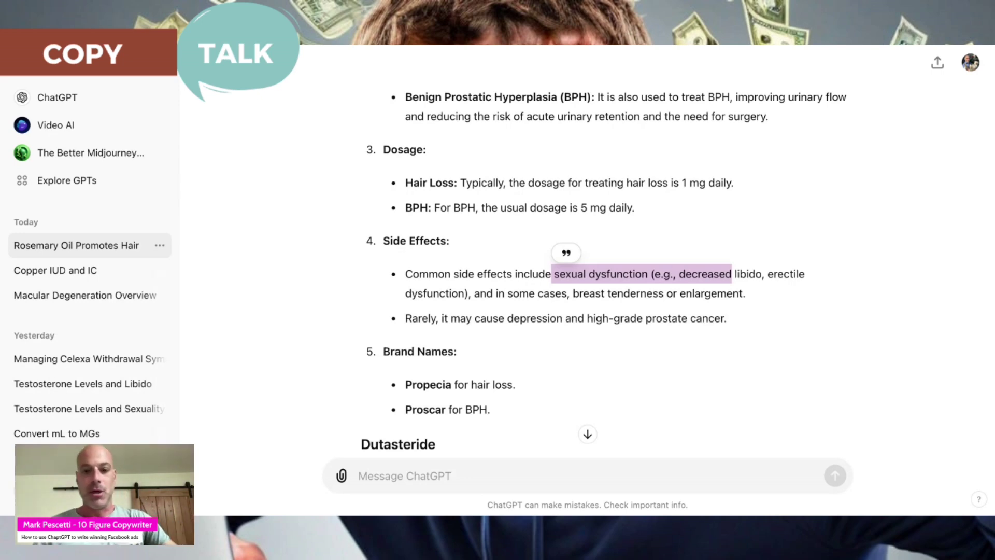
scroll(606, 269, down, 7)
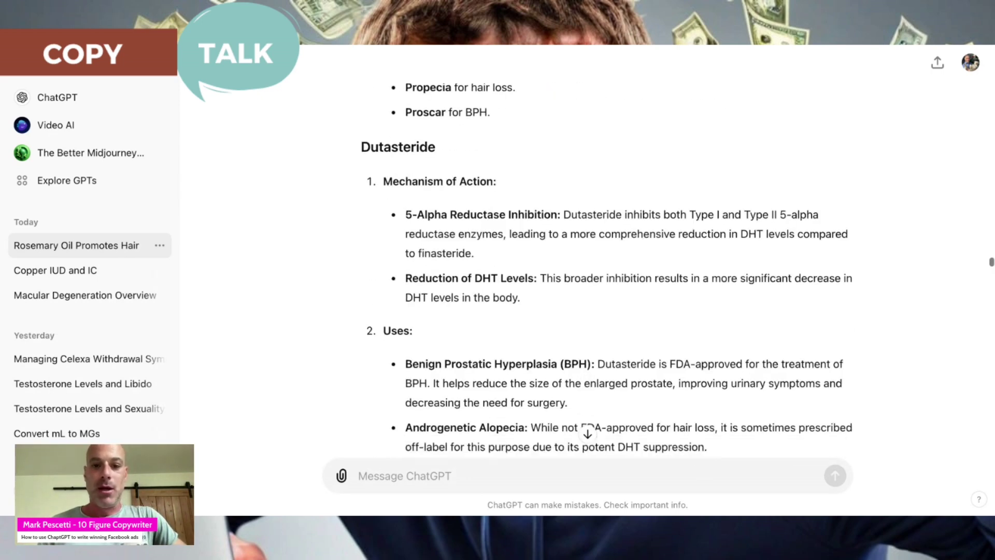
scroll(606, 270, down, 2)
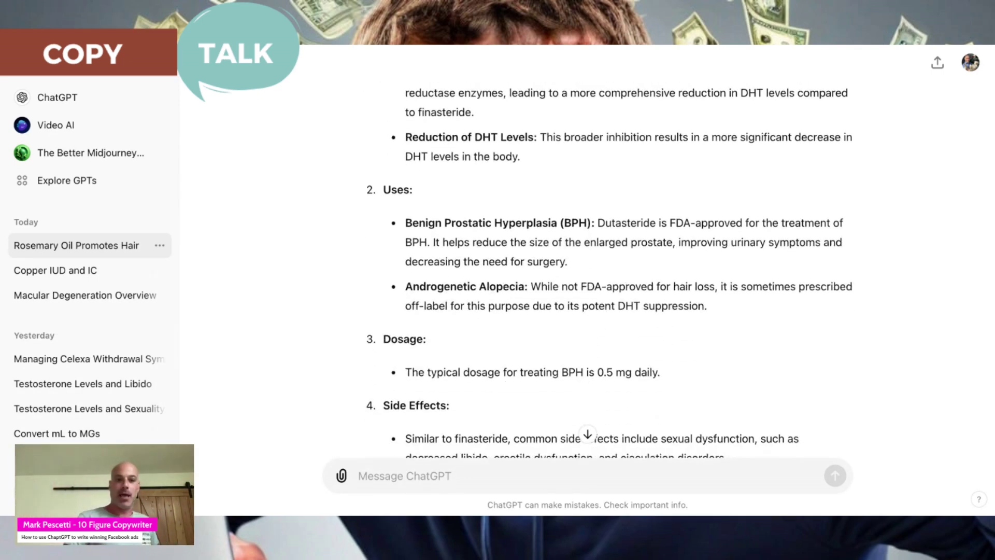
scroll(606, 270, down, 10)
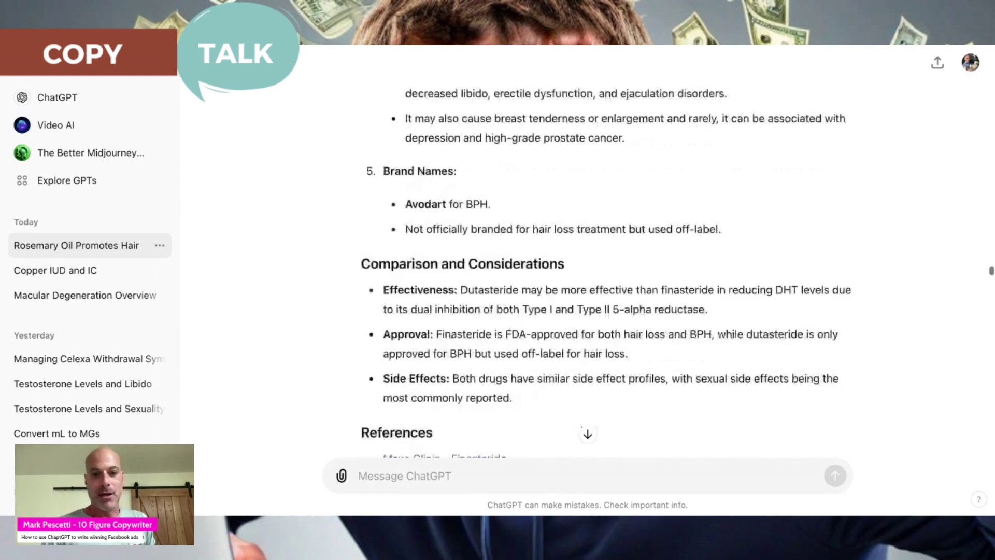
scroll(607, 269, down, 7)
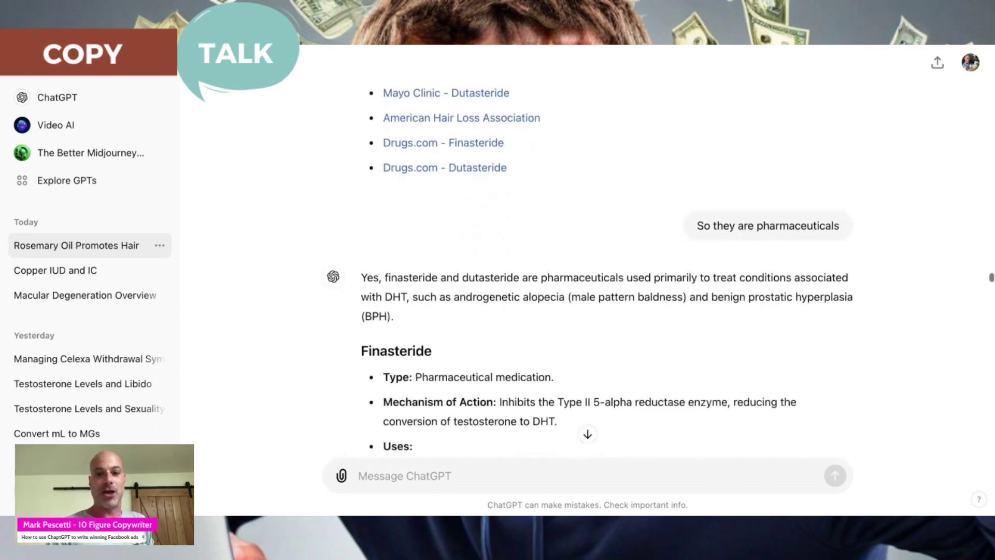
scroll(606, 270, down, 1)
scroll(606, 269, up, 1)
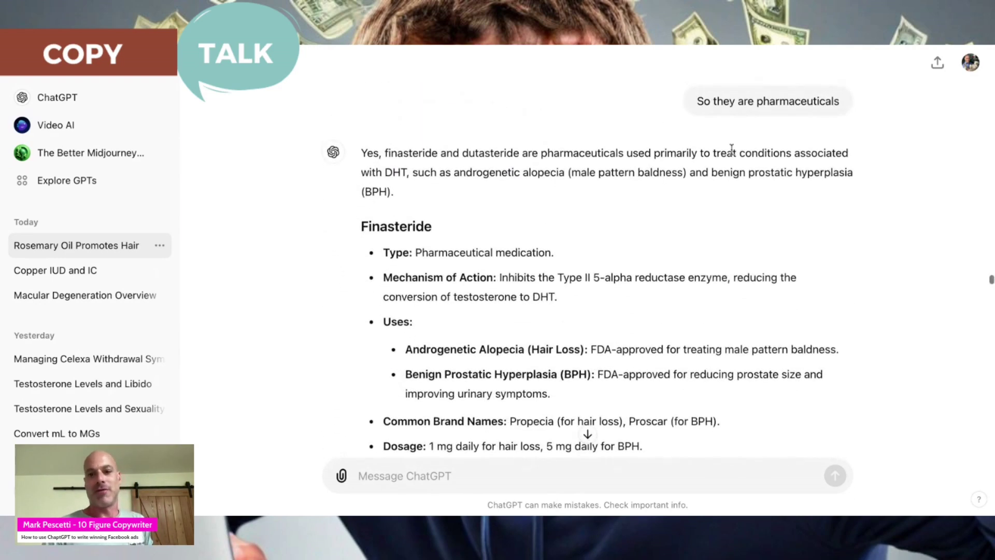
scroll(696, 109, down, 3)
scroll(696, 100, down, 2)
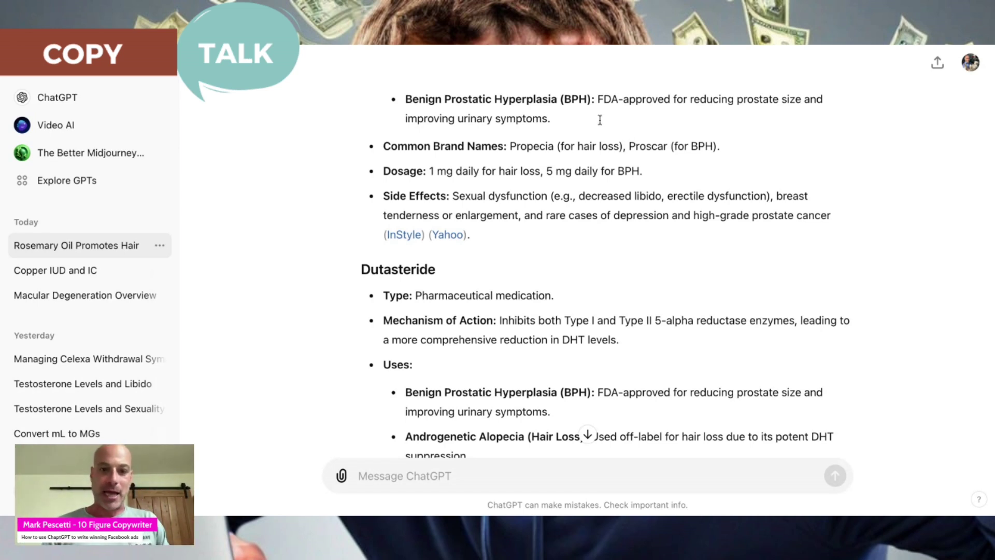
scroll(489, 162, down, 1)
scroll(489, 163, down, 5)
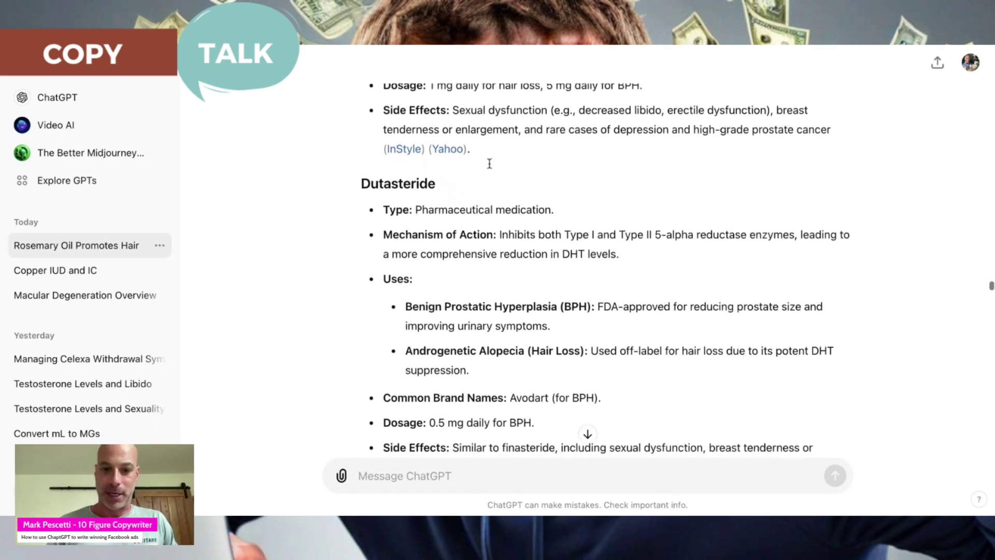
scroll(489, 162, down, 1)
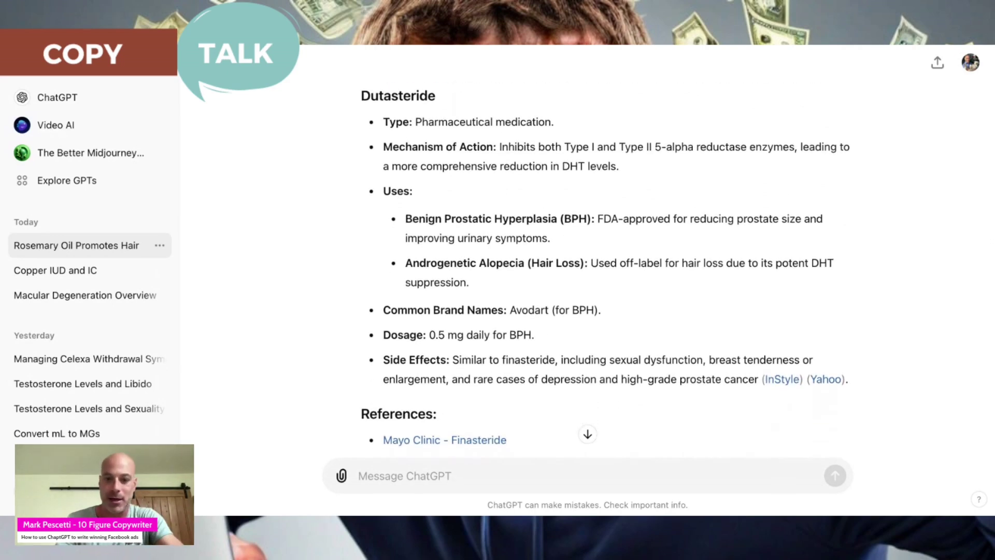
scroll(489, 163, down, 12)
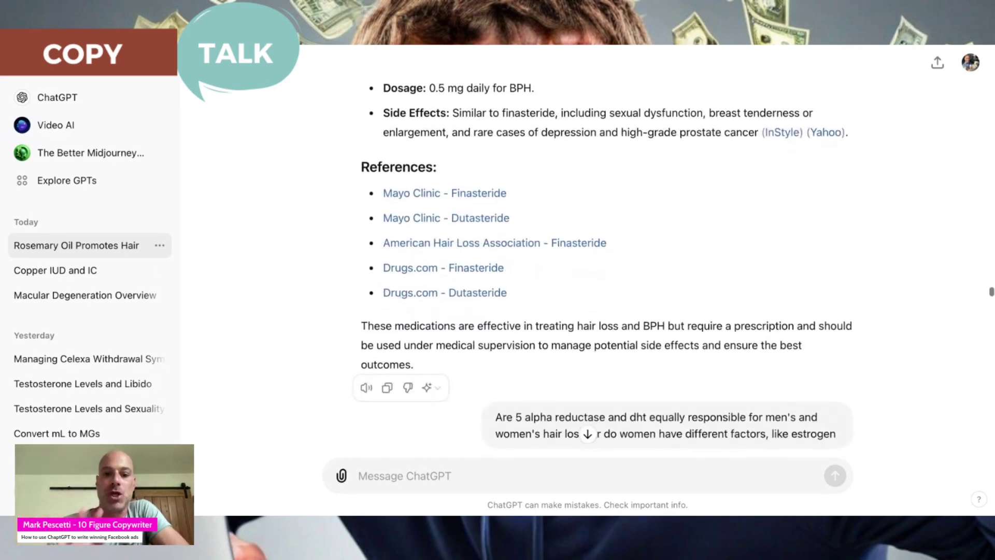
scroll(555, 192, down, 1)
drag(496, 240, 851, 280)
scroll(850, 280, down, 6)
scroll(851, 284, down, 20)
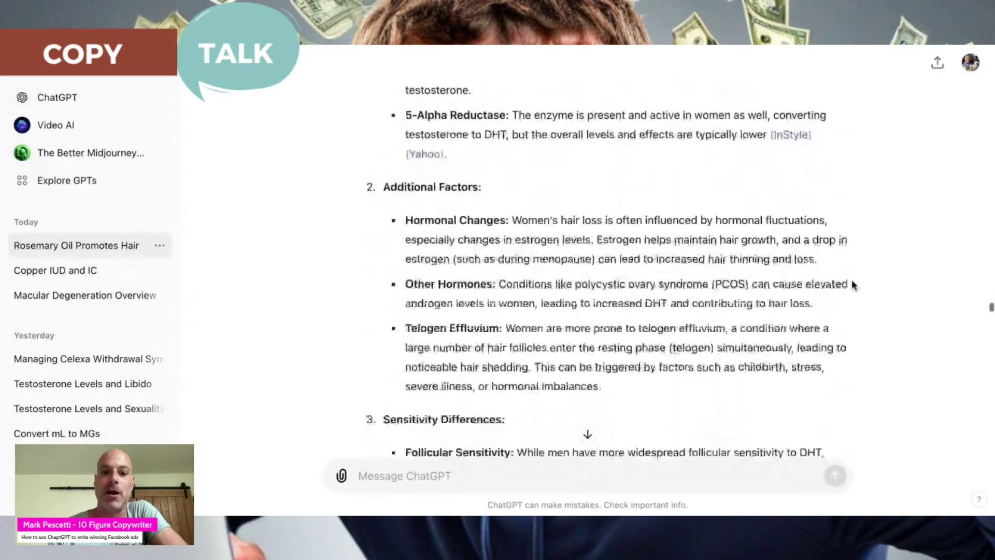
scroll(851, 285, down, 8)
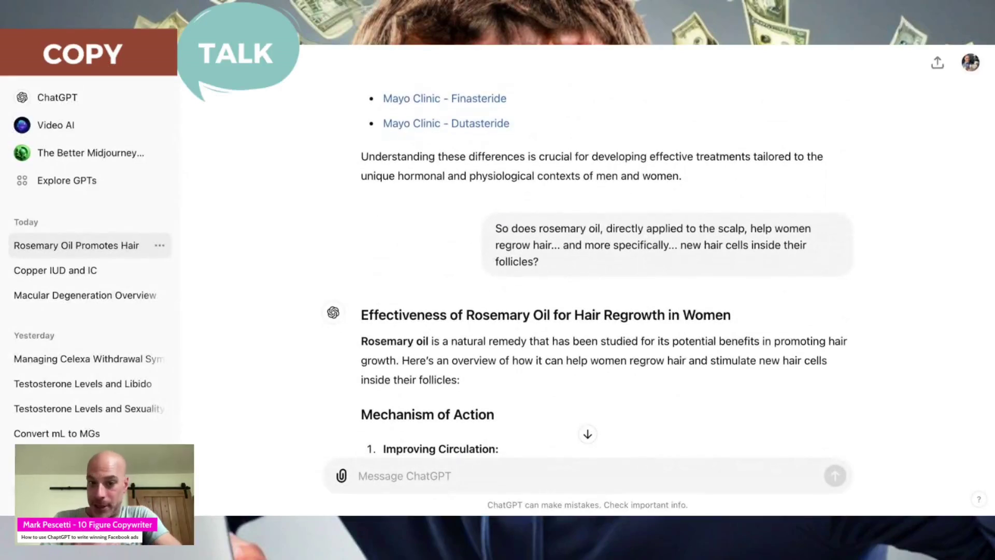
scroll(587, 275, down, 4)
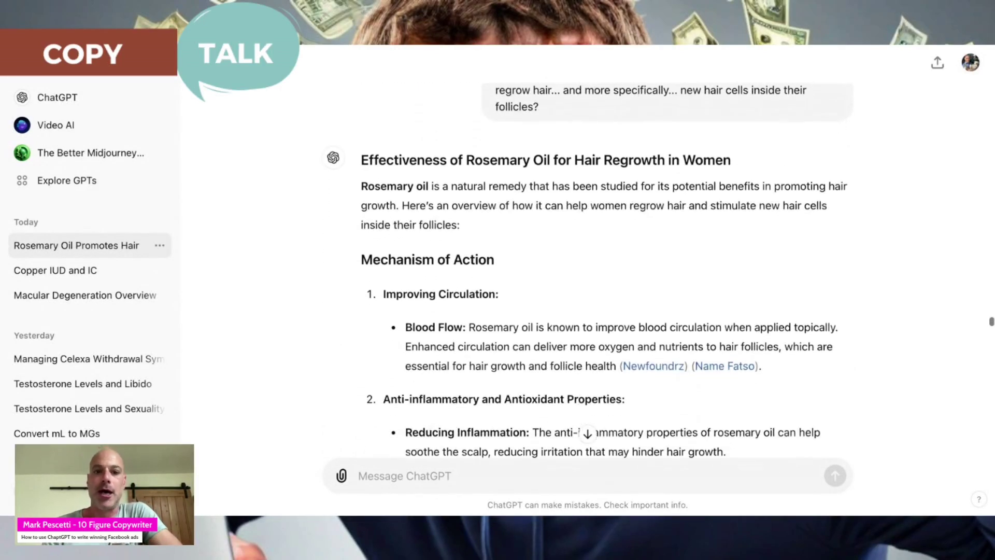
scroll(587, 275, down, 6)
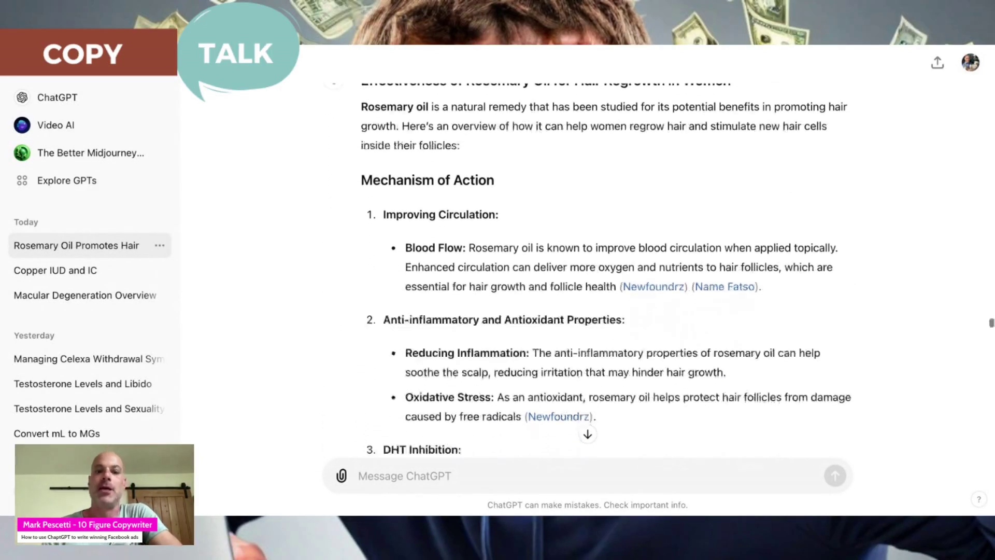
scroll(587, 275, down, 14)
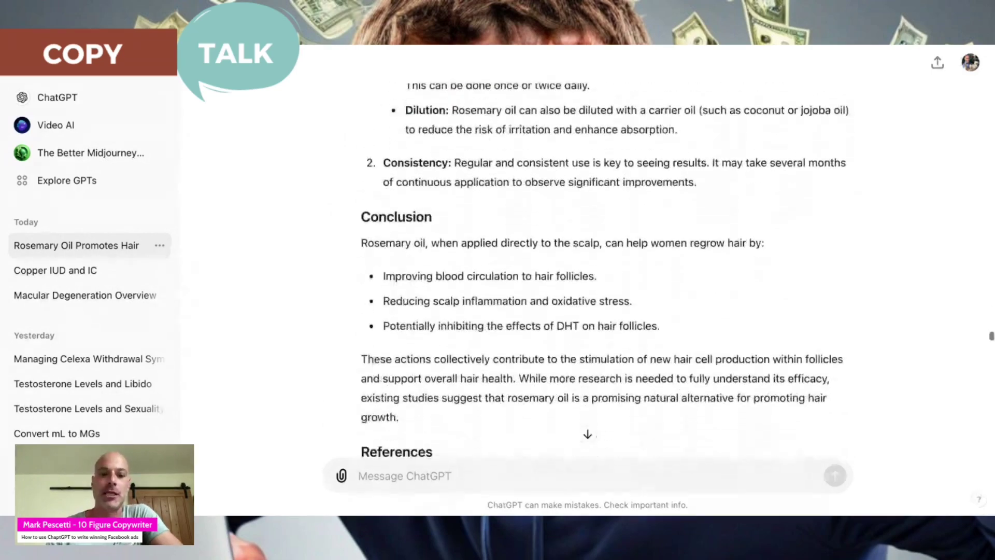
scroll(587, 274, down, 5)
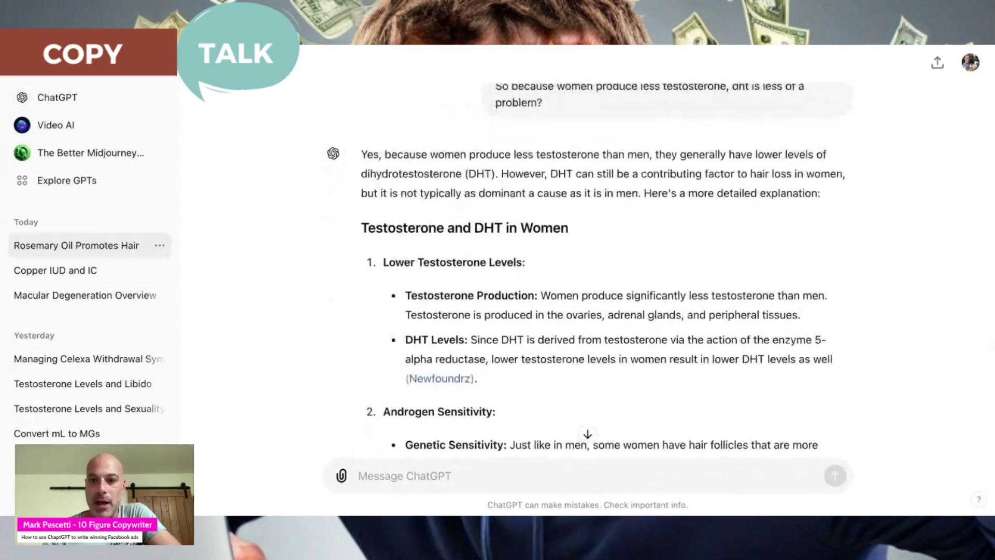
scroll(587, 274, down, 14)
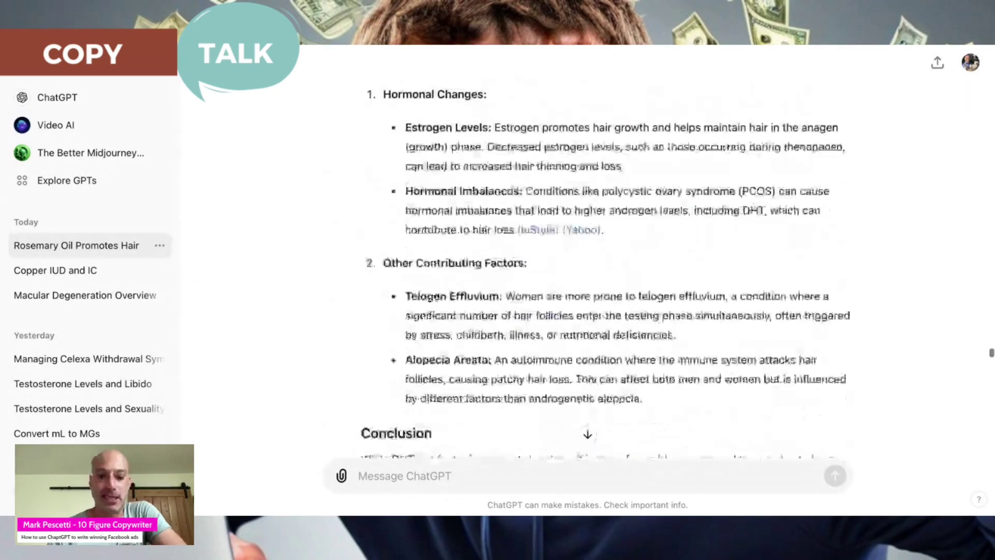
scroll(587, 275, down, 3)
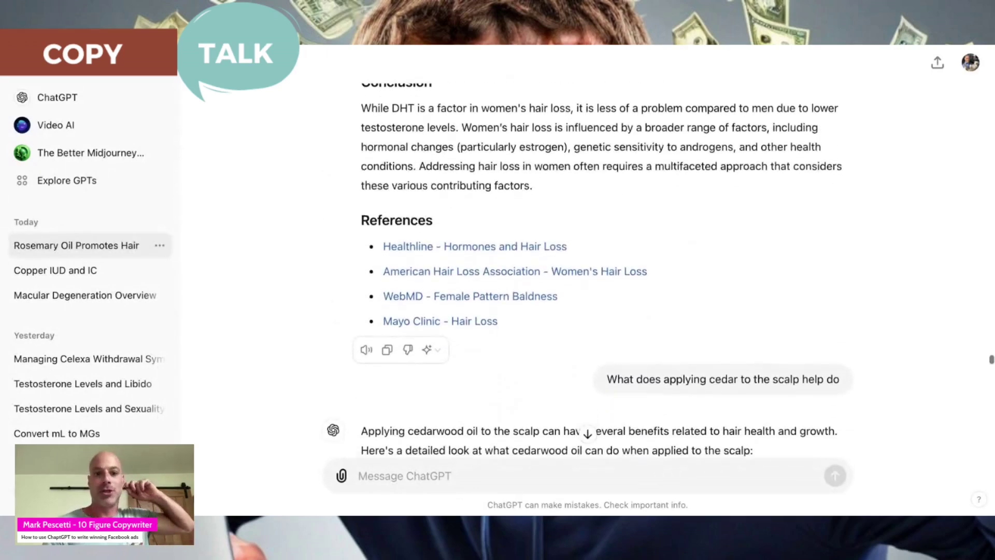
Scroll through the ChatGPT replies about cedarwood, bamboo, thyme and lavender oils.
scroll(587, 275, down, 7)
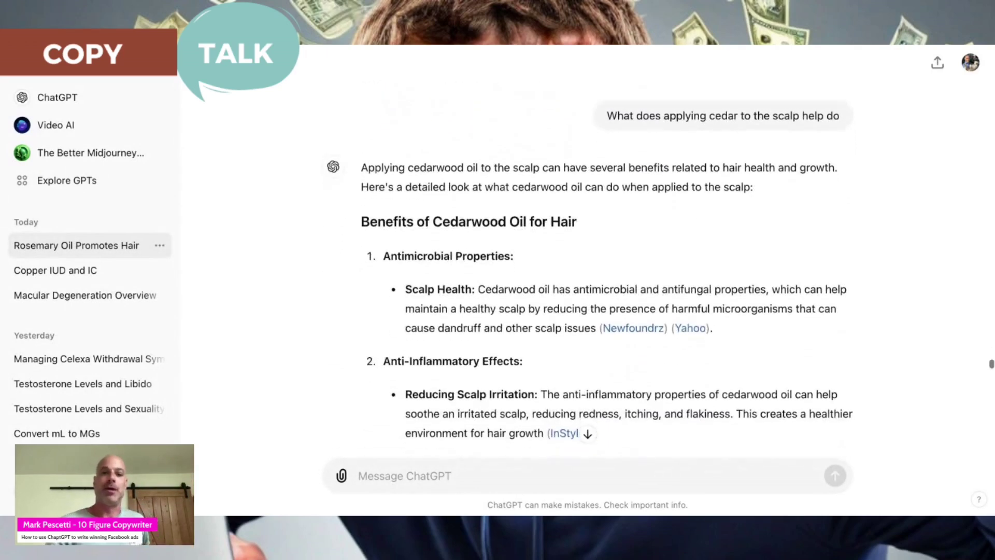
scroll(587, 275, down, 1)
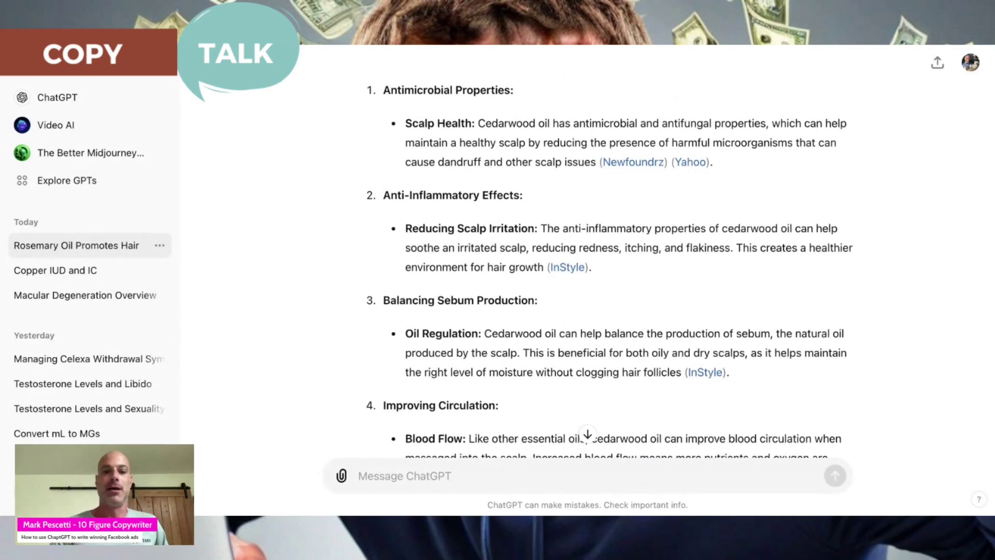
scroll(587, 275, down, 4)
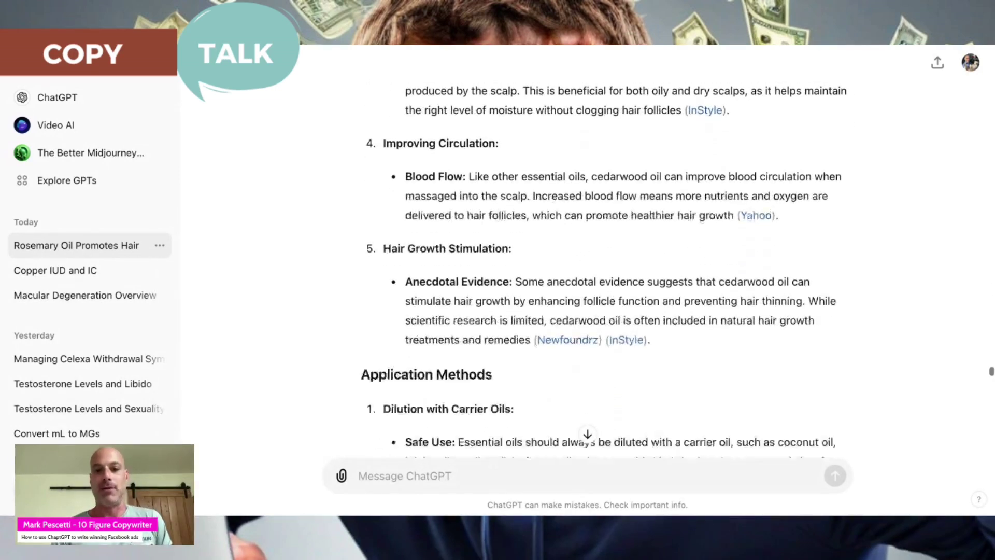
scroll(587, 275, down, 8)
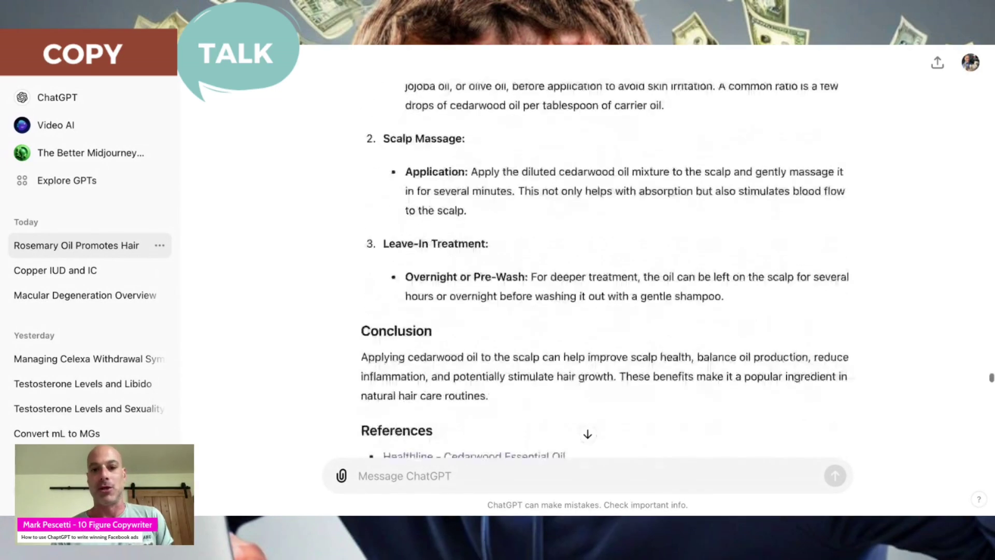
scroll(587, 275, down, 9)
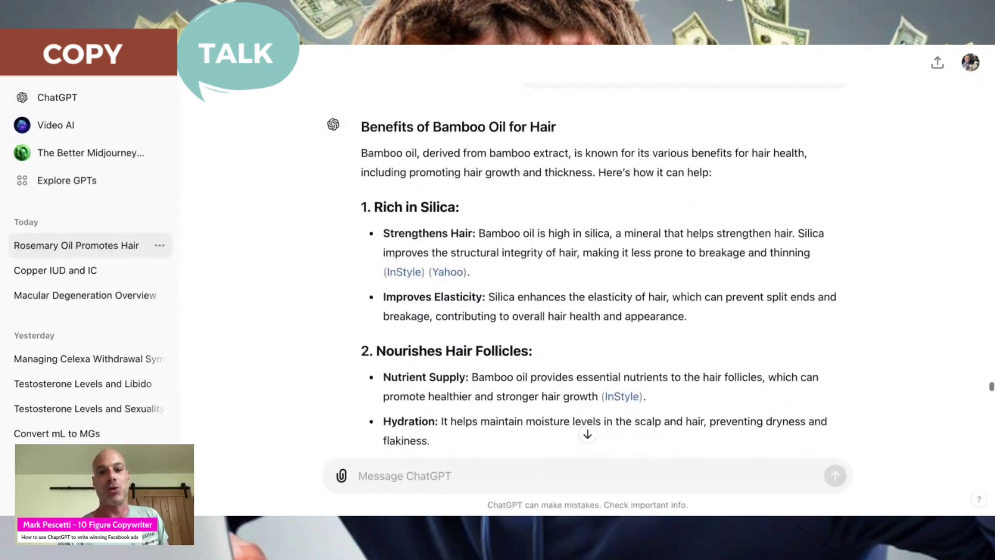
scroll(587, 275, down, 10)
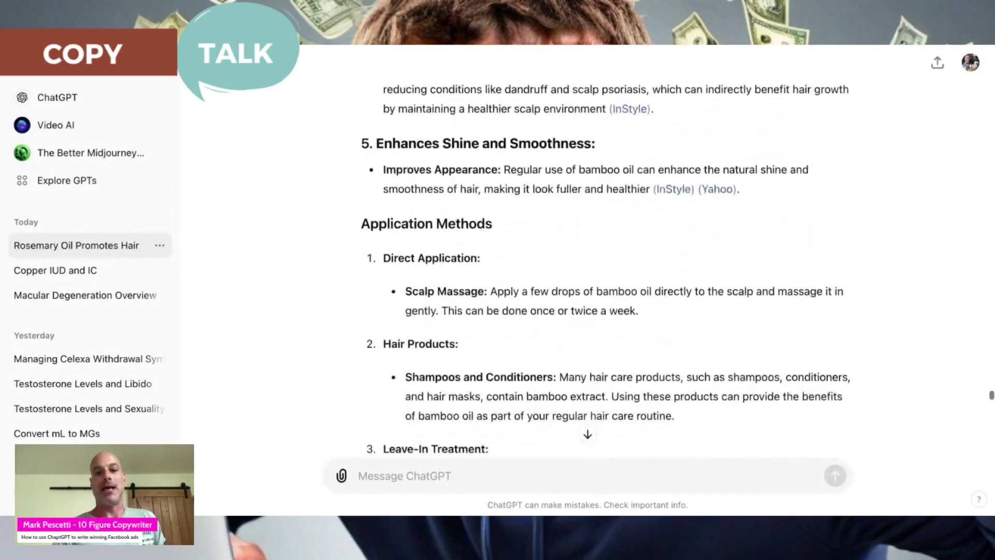
scroll(587, 275, down, 10)
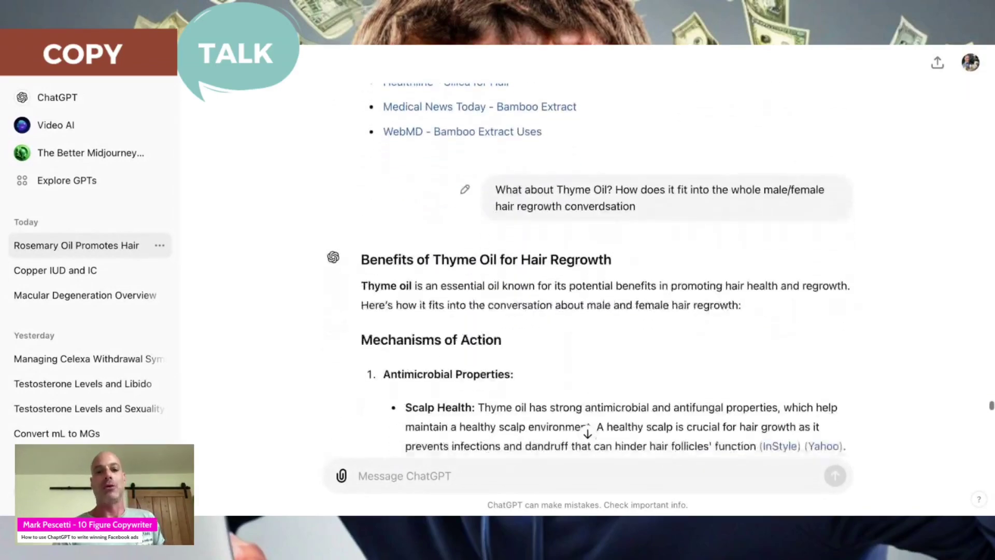
scroll(851, 257, down, 10)
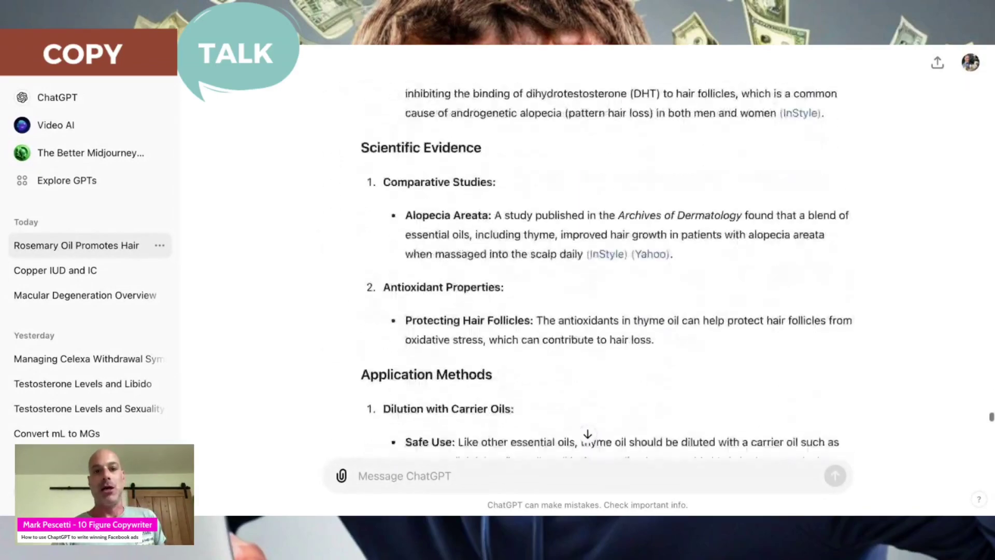
scroll(587, 275, down, 10)
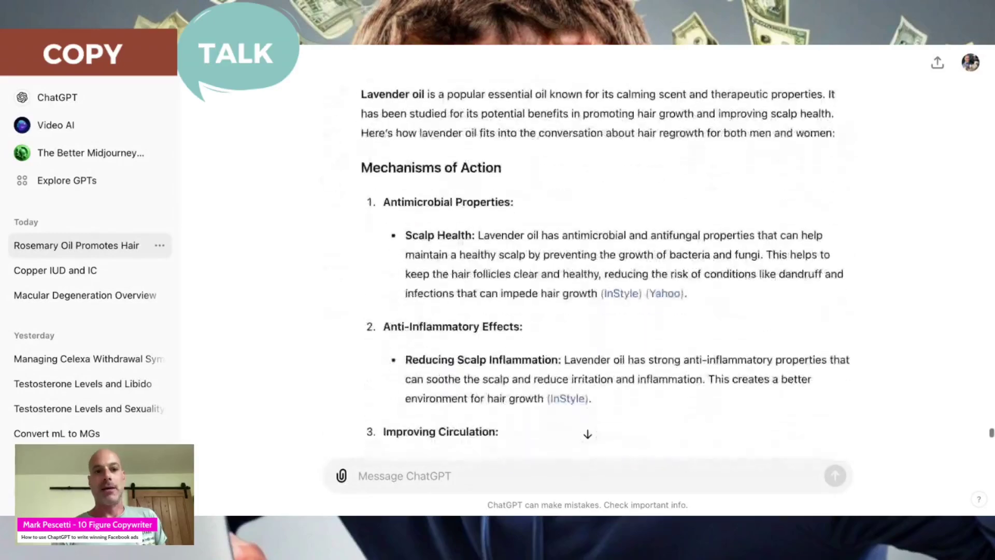
scroll(587, 274, down, 10)
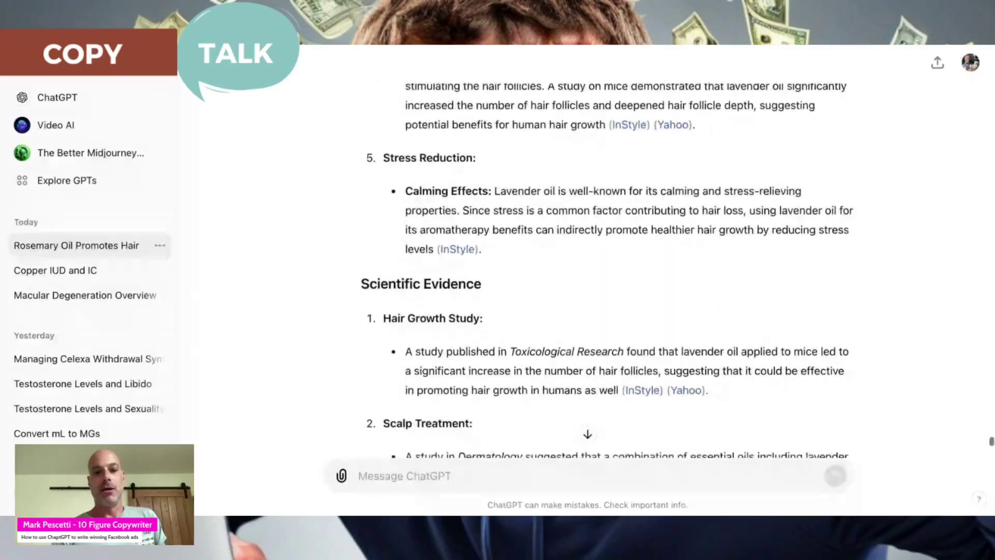
scroll(587, 274, down, 5)
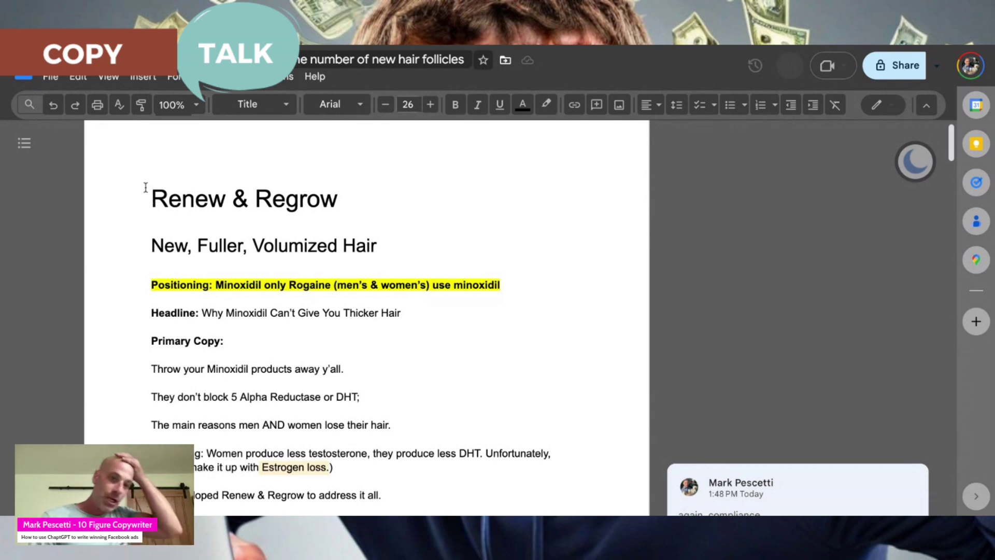
drag(147, 196, 467, 193)
drag(155, 244, 420, 256)
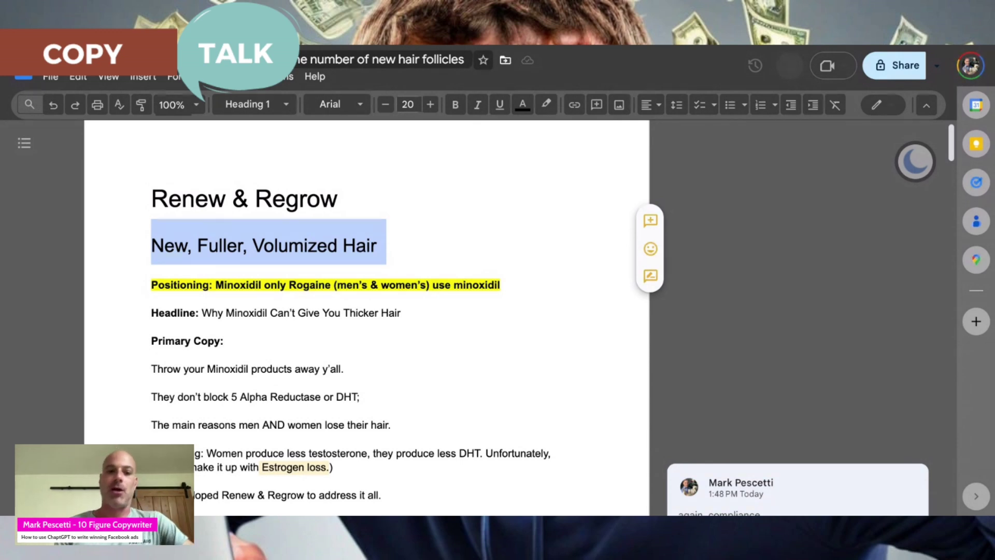
click(378, 245)
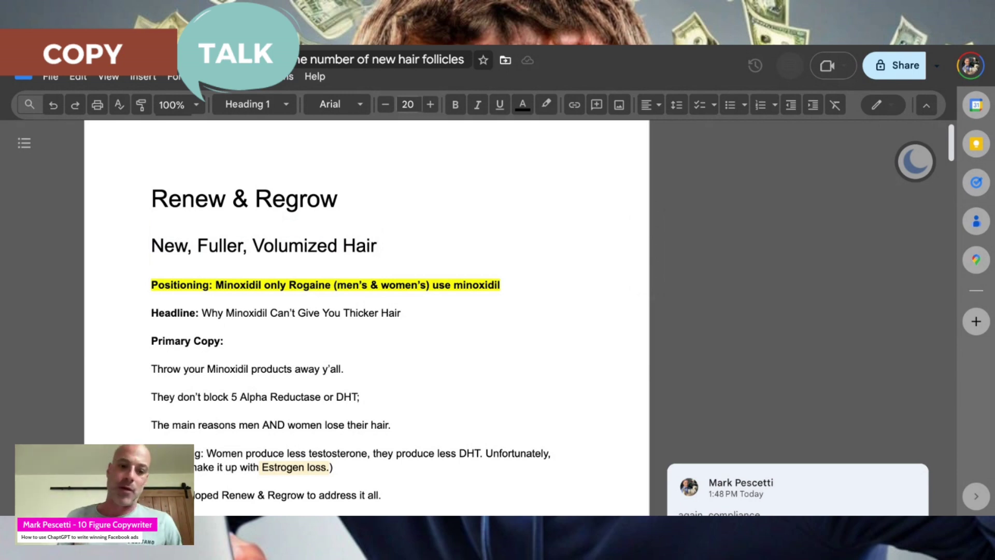
scroll(363, 310, down, 1)
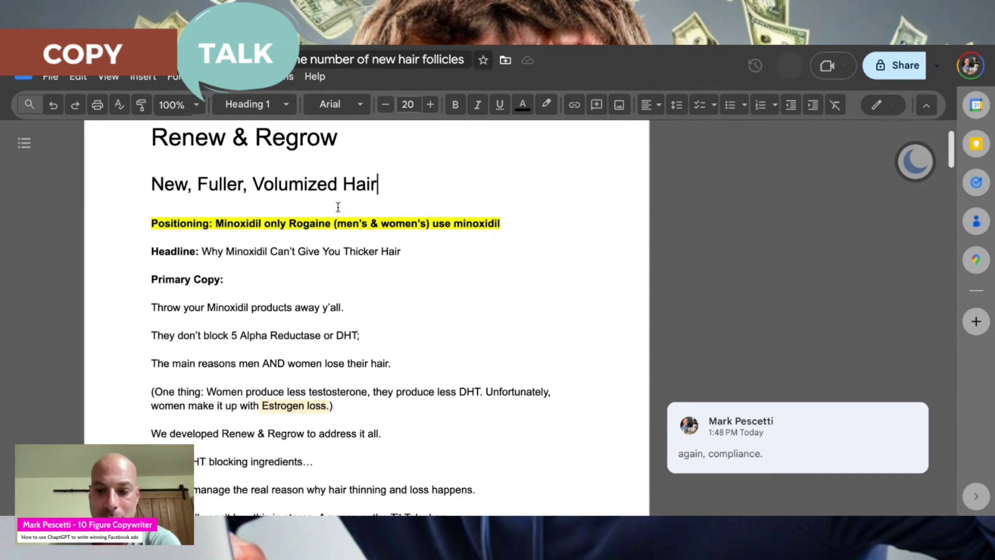
scroll(338, 207, down, 2)
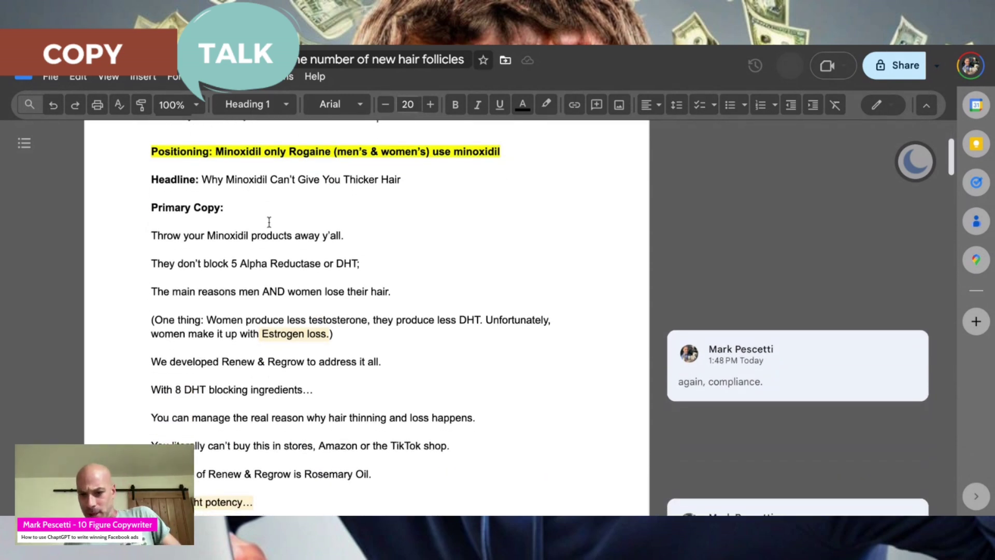
scroll(333, 316, down, 5)
scroll(334, 317, down, 20)
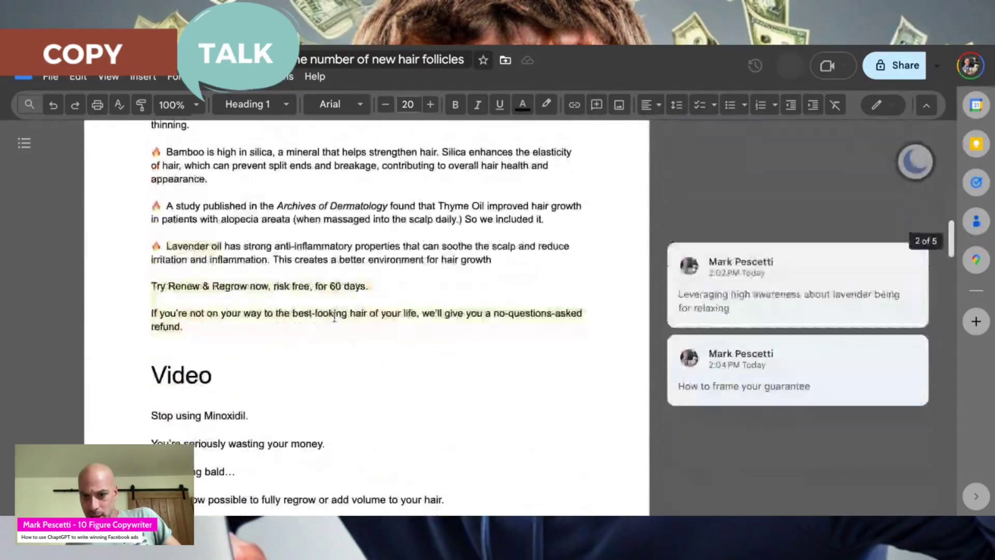
scroll(334, 317, down, 15)
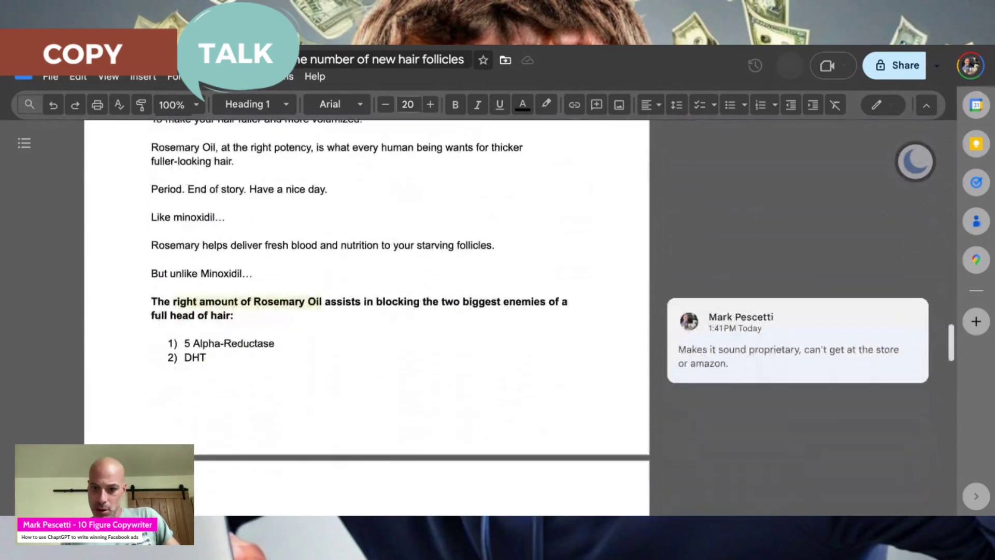
scroll(367, 290, down, 20)
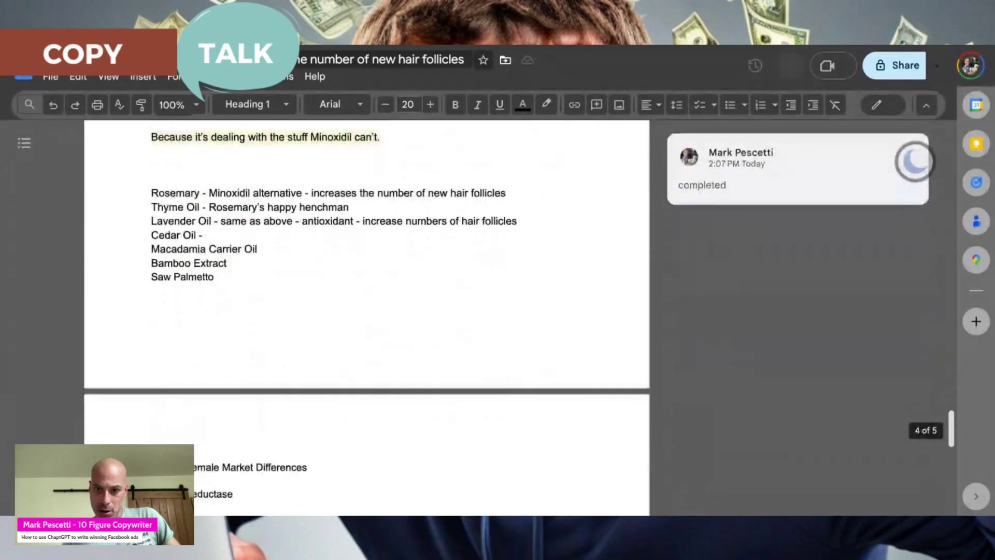
scroll(915, 162, up, 20)
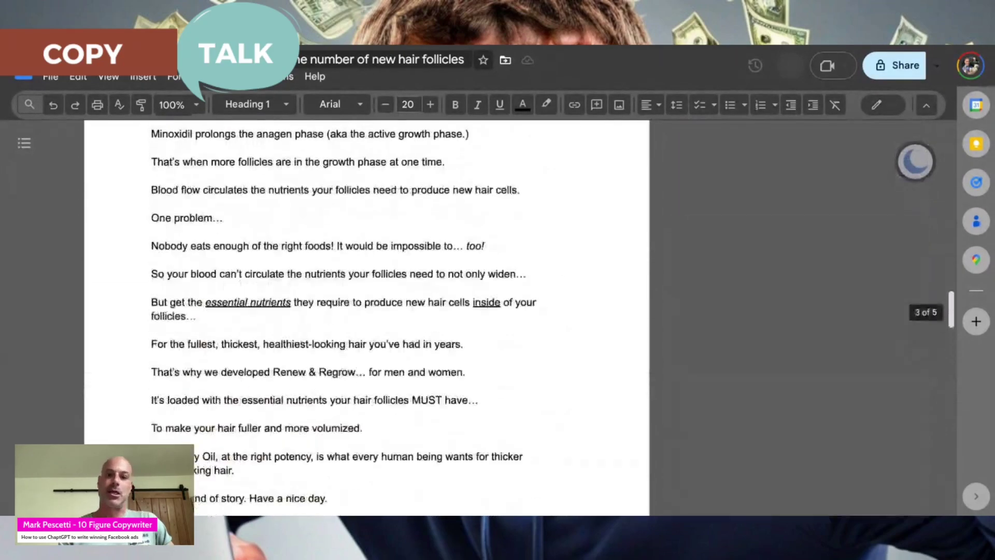
scroll(693, 473, up, 20)
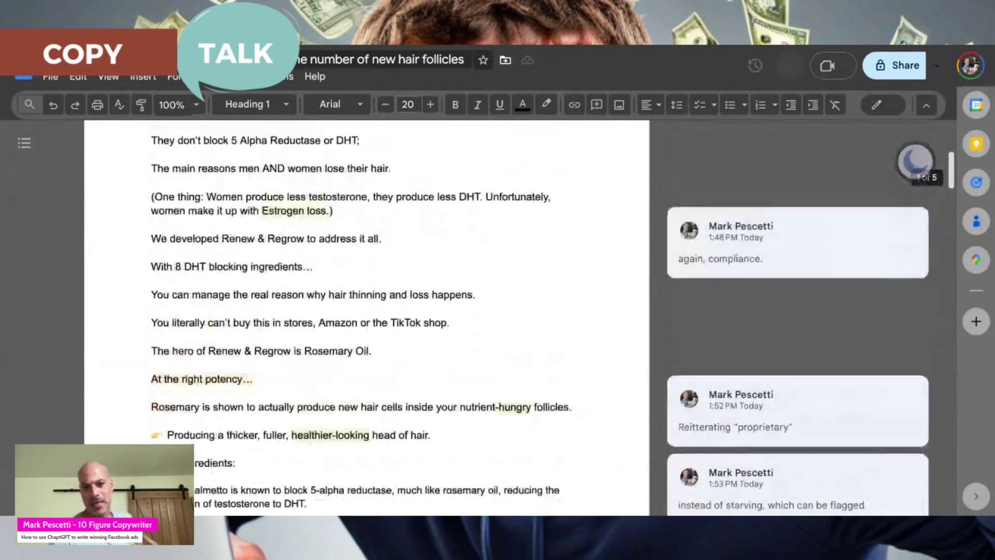
mouse_move(643, 448)
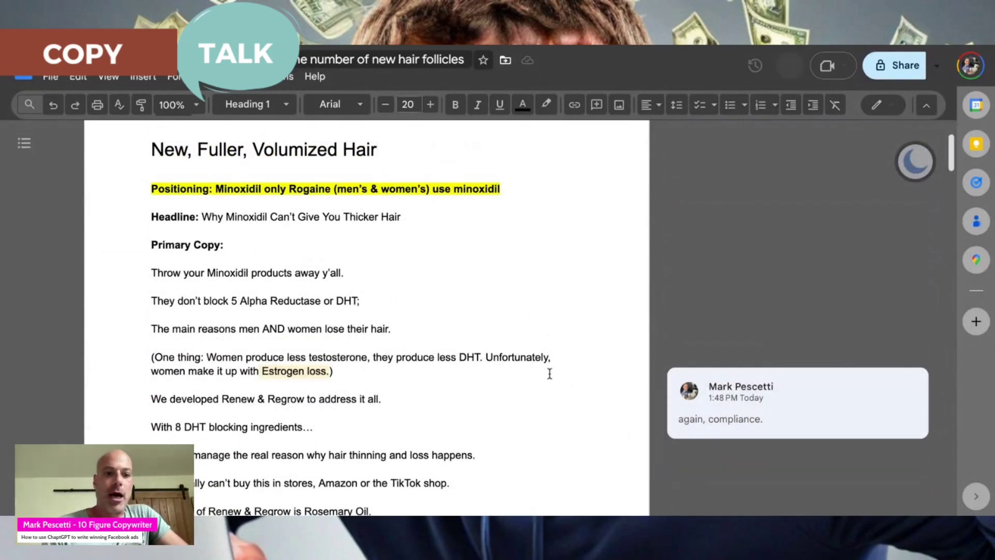
drag(144, 260, 367, 282)
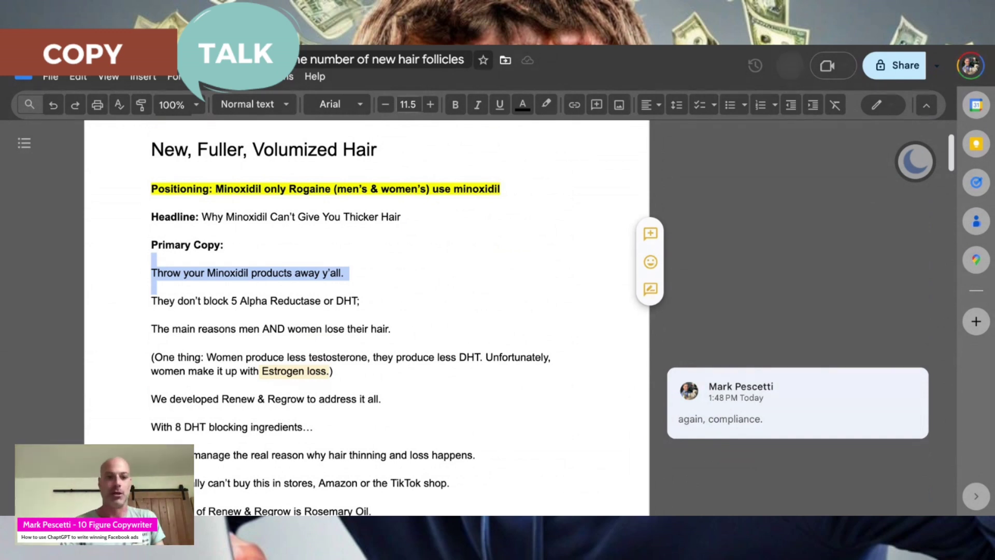
Select the three opening lines under Primary Copy in the ad document, then switch back to ChatGPT.
click(271, 287)
drag(152, 273, 356, 274)
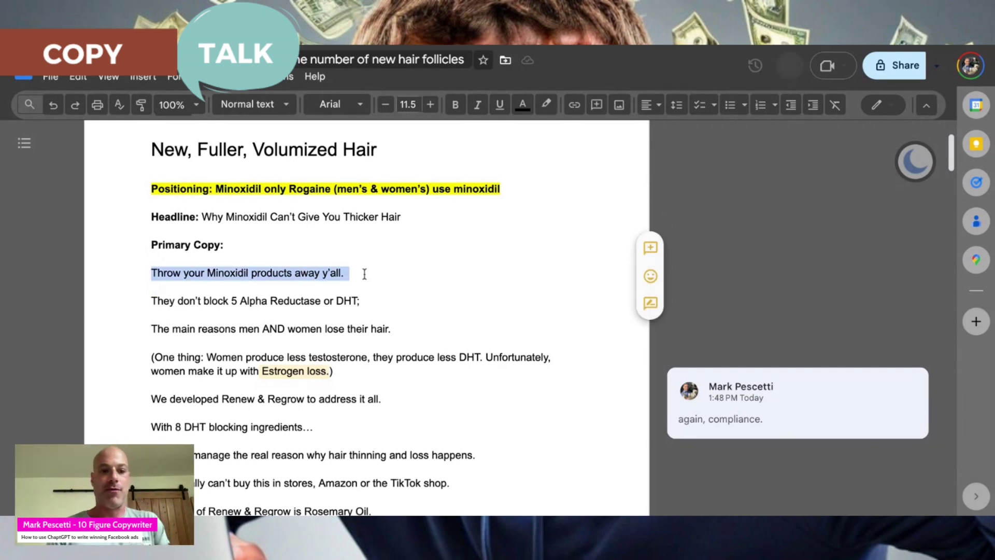
click(363, 274)
drag(151, 259, 398, 327)
key(ctrl+c)
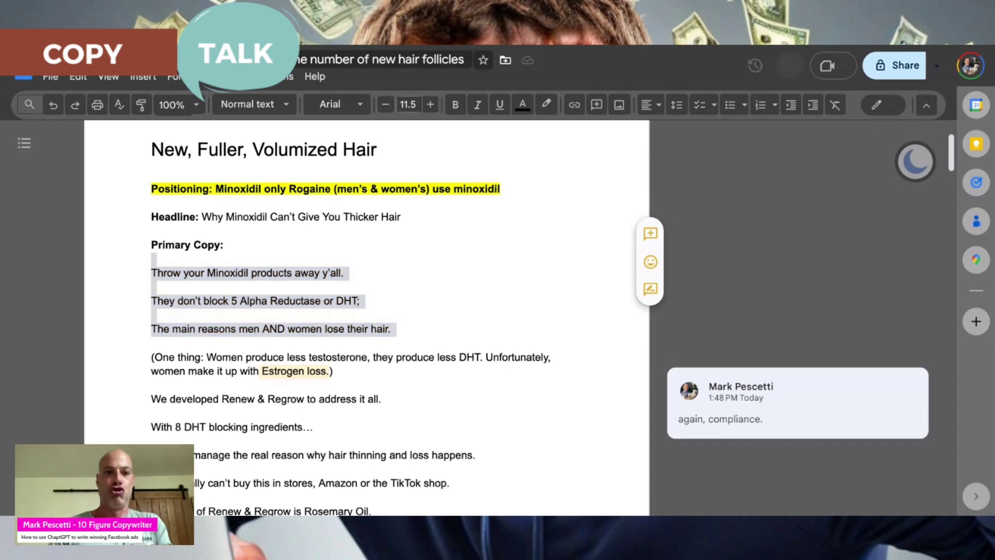
key(super+Tab)
Ask ChatGPT to rewrite the Facebook ad's opening lines several ways, harnessing the positioning for both men and women.
scroll(366, 349, down, 10)
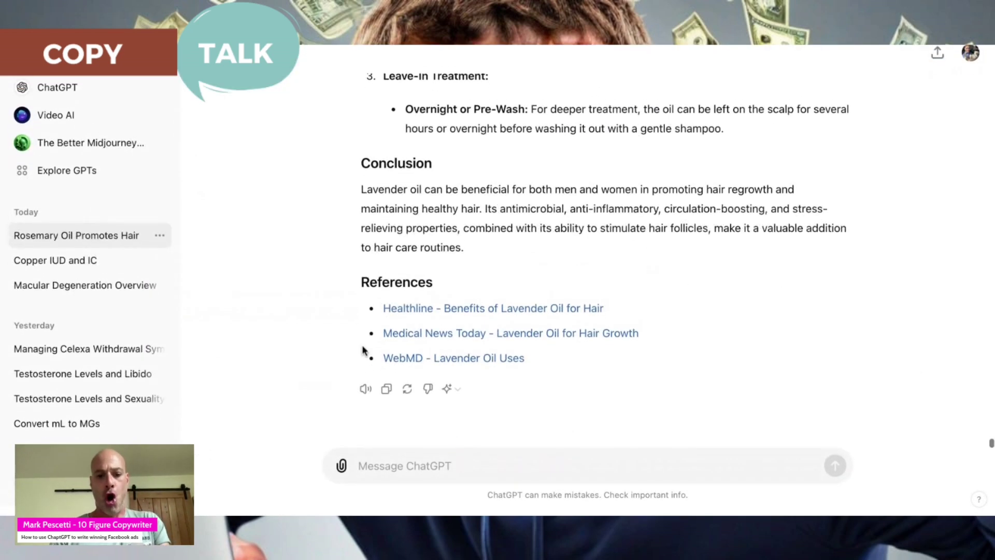
click(378, 484)
text(Re)
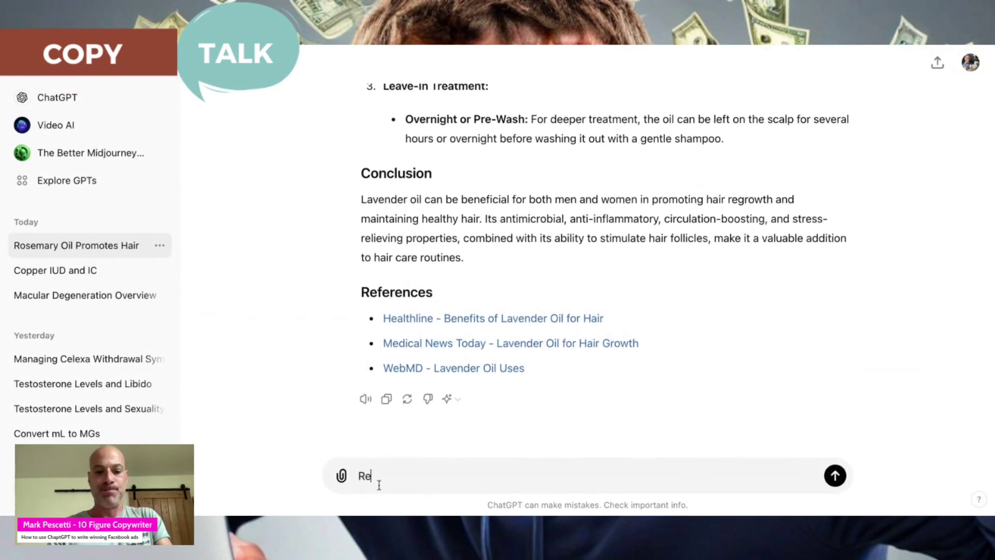
text(write)
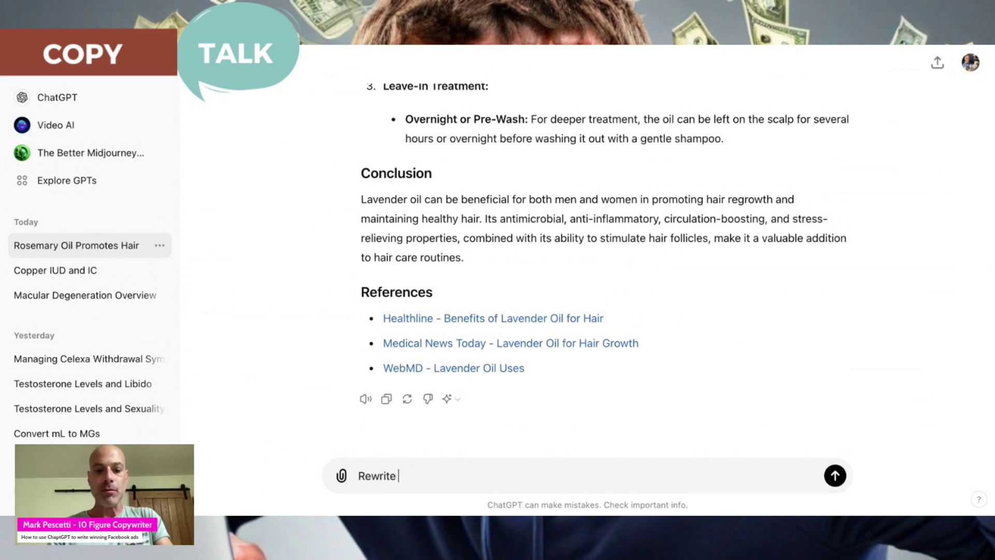
text( these opening lines in my Faceb)
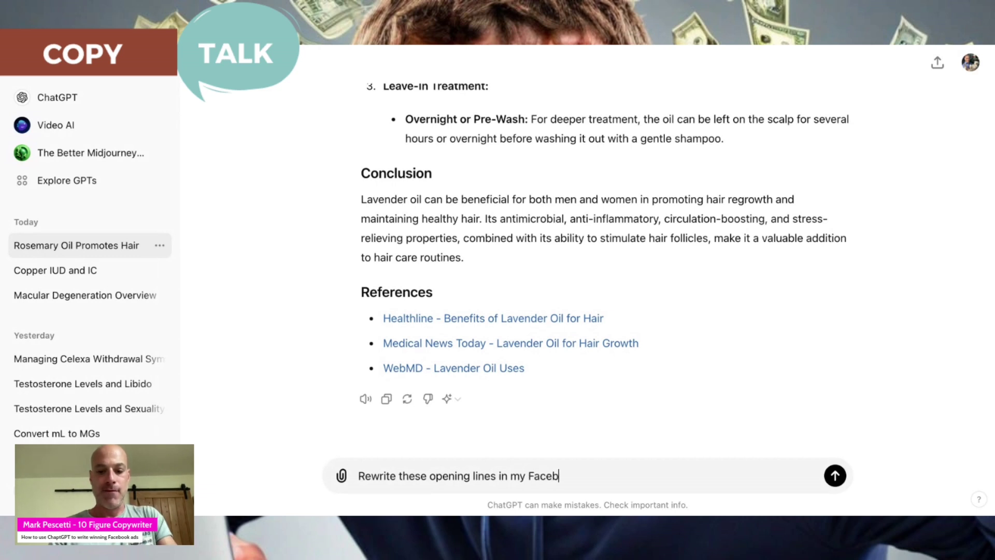
text(ook ad)
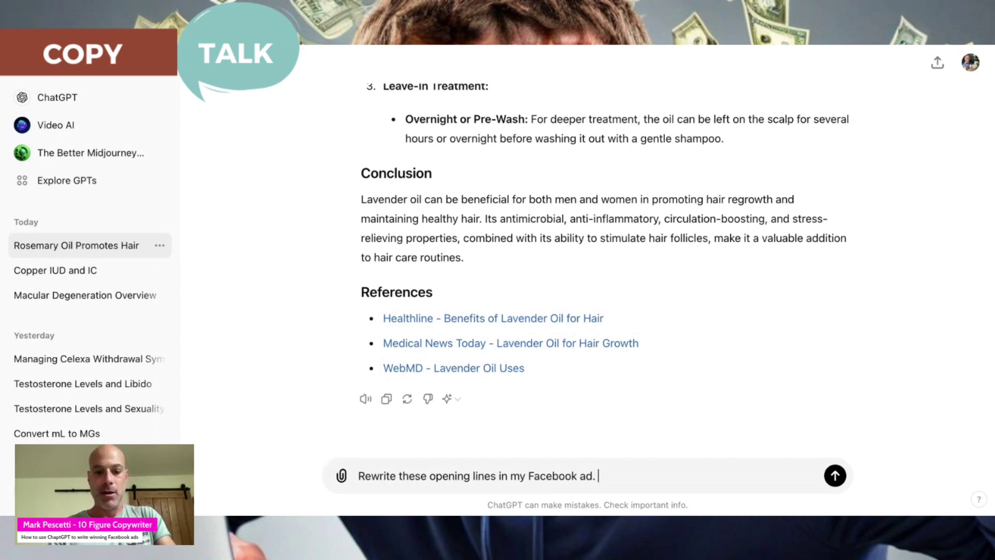
text(. Harness)
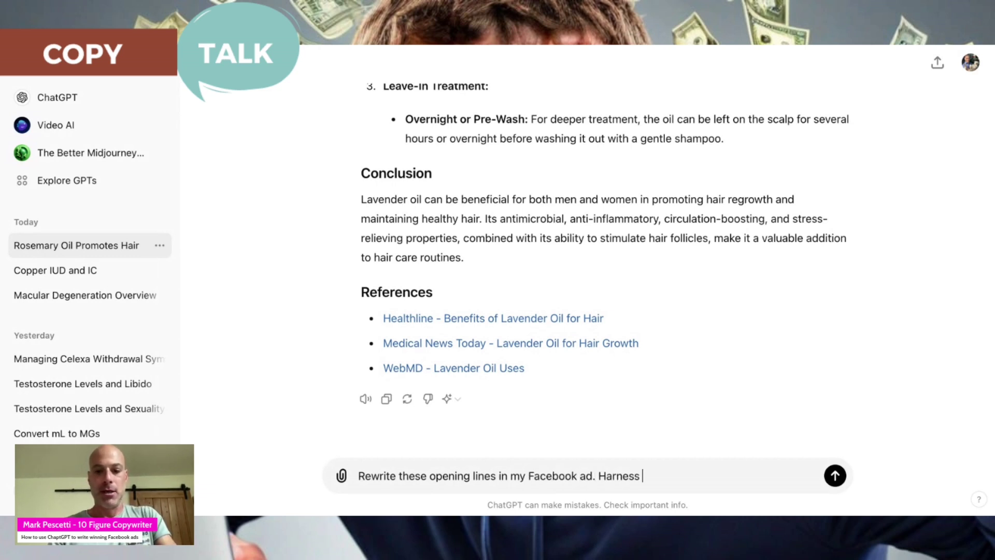
text( the positioning )
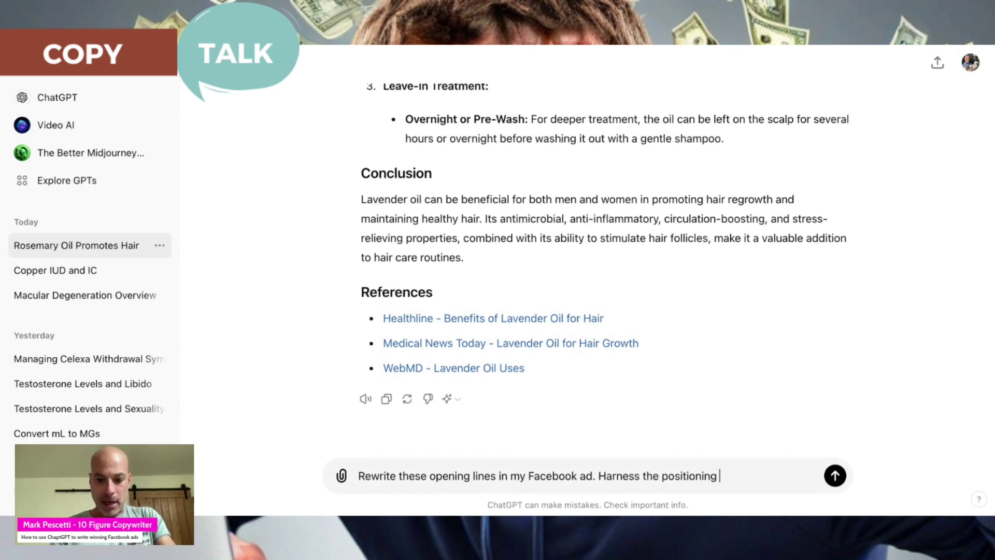
text(I'm )
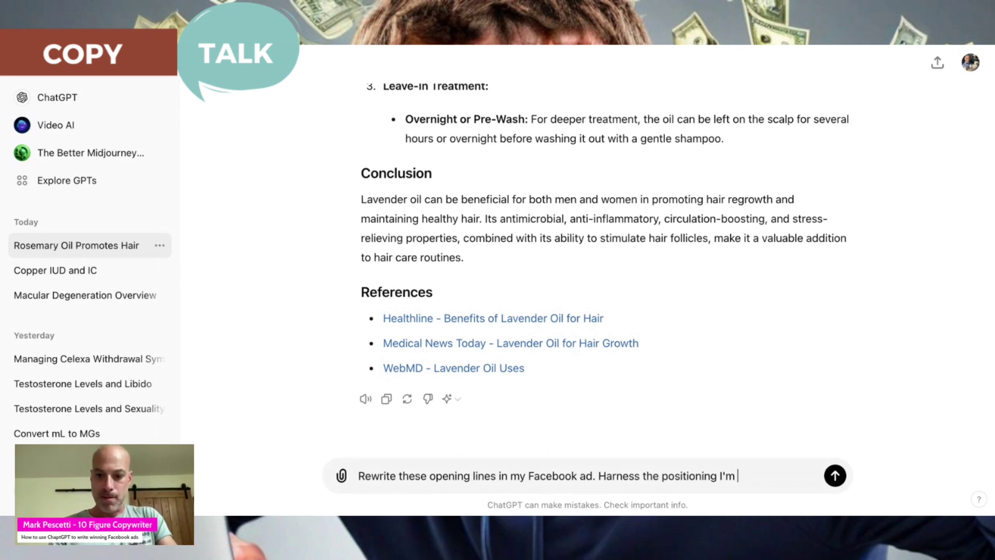
text(unpacking)
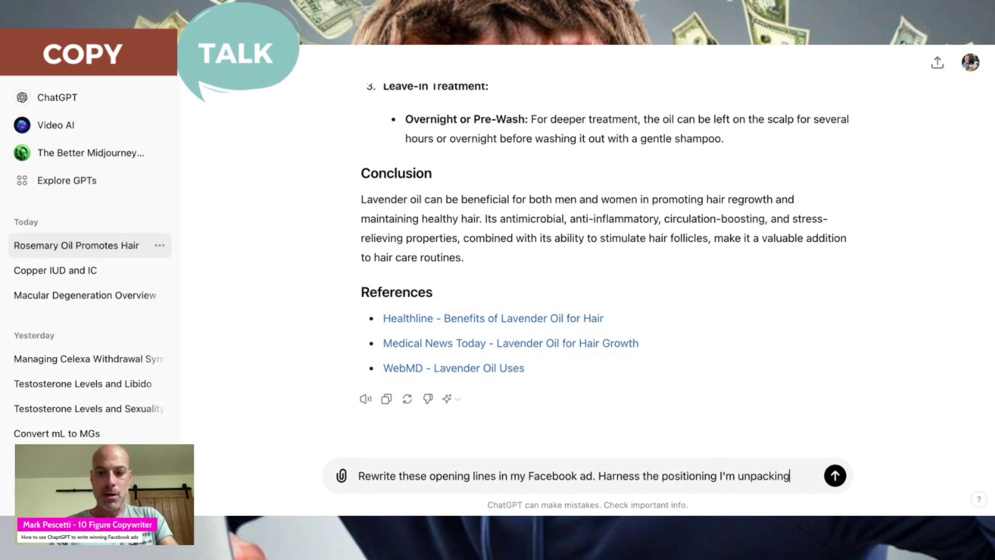
text( in differ)
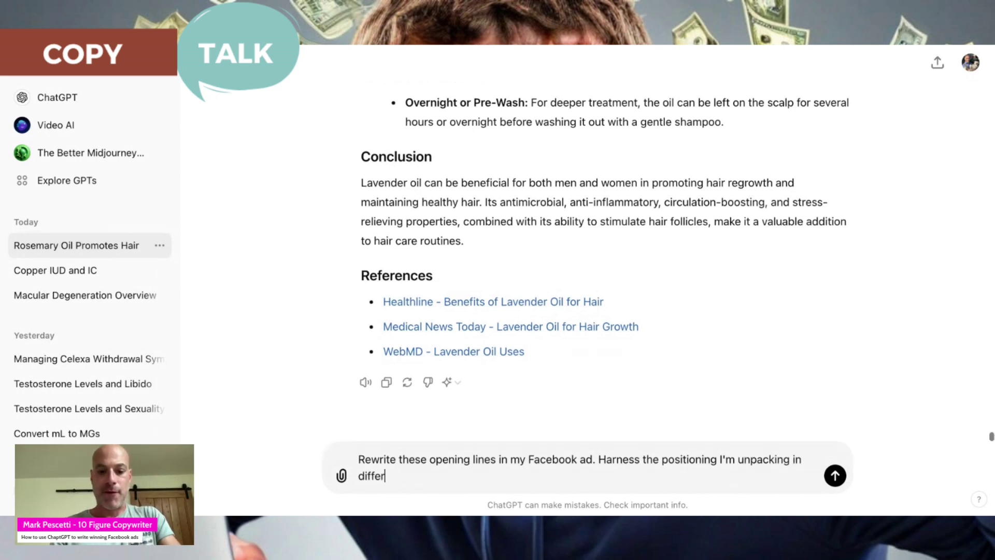
text(ent ways, so different peop)
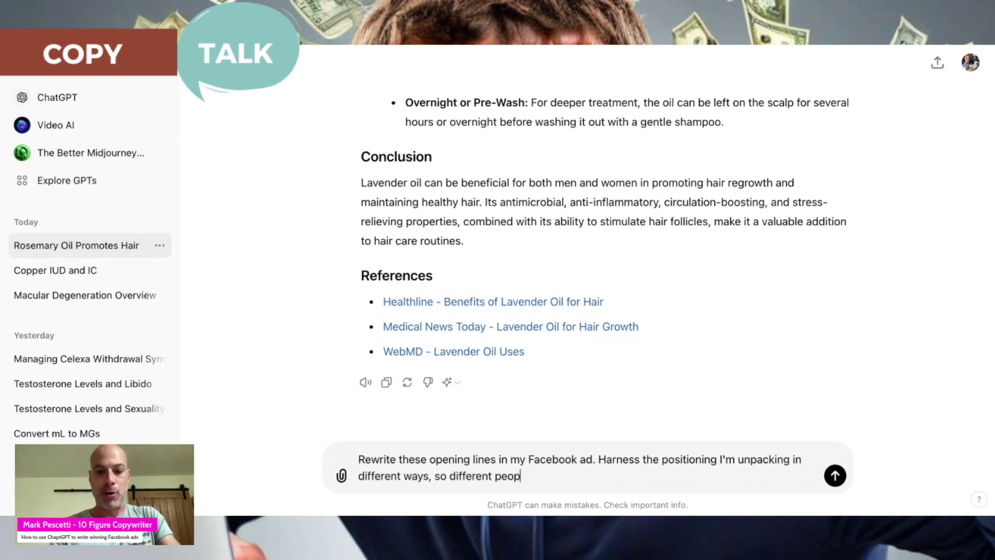
text(le, men and women, can relate)
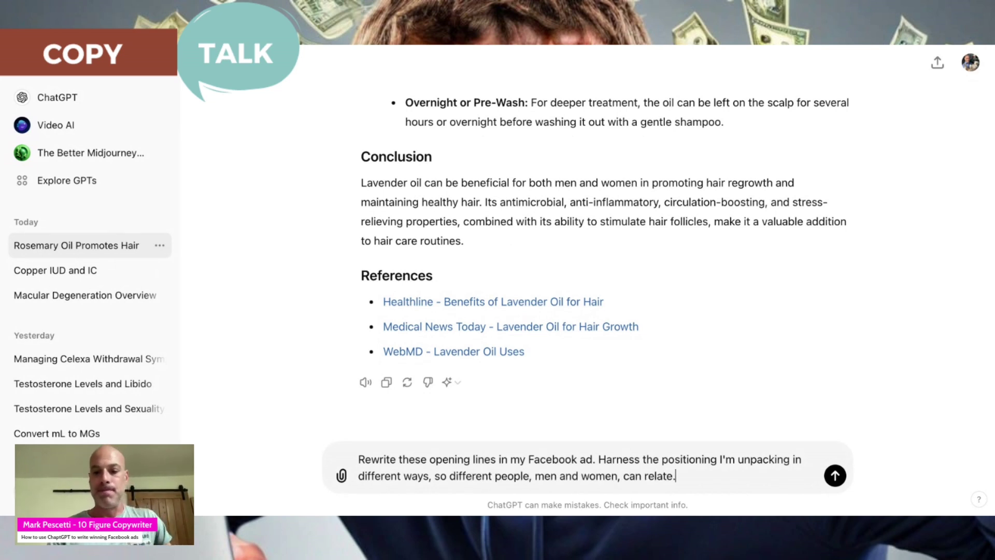
text(.)
key(Return)
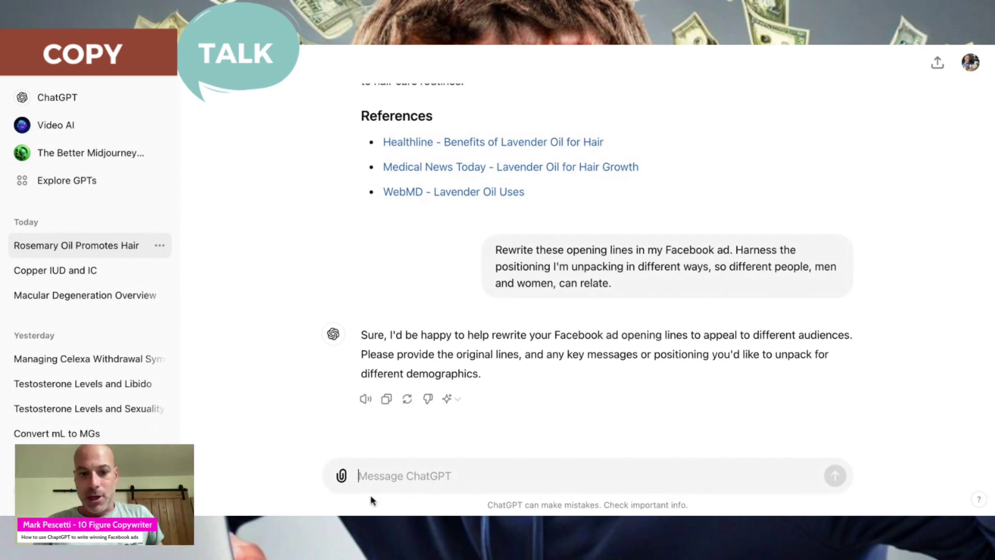
Reply 'Here' with the ad's three pasted Minoxidil opening lines for rewriting.
text(Here:)
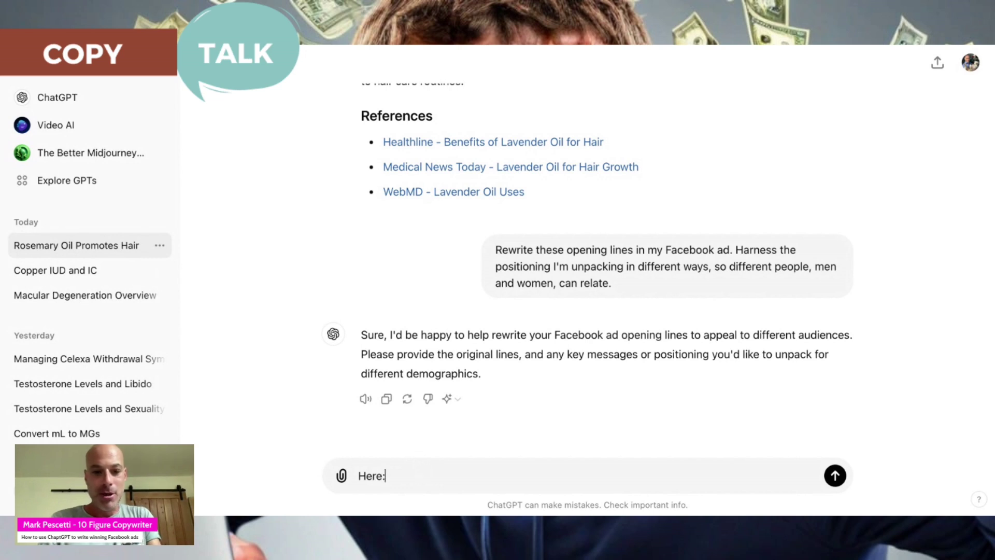
key(ctrl+v)
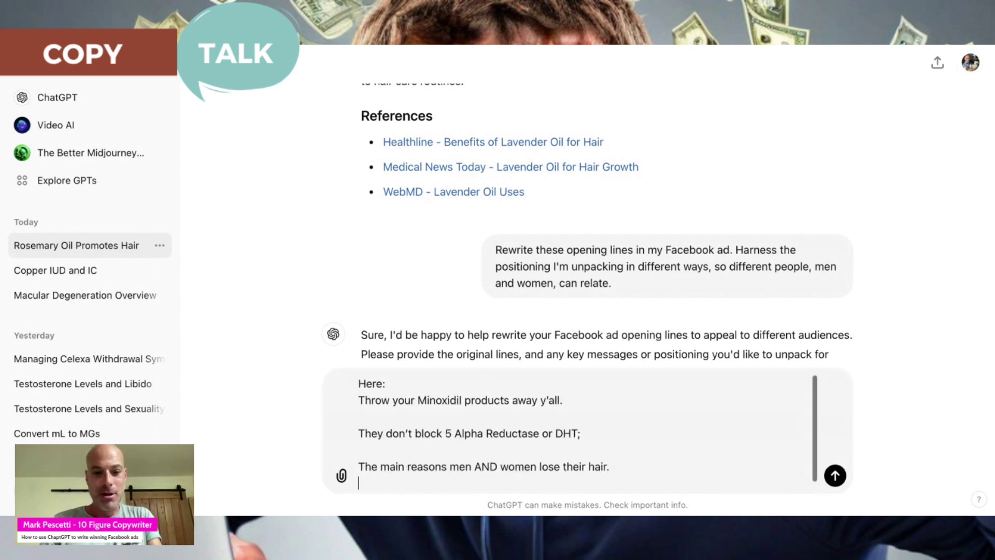
key(Return)
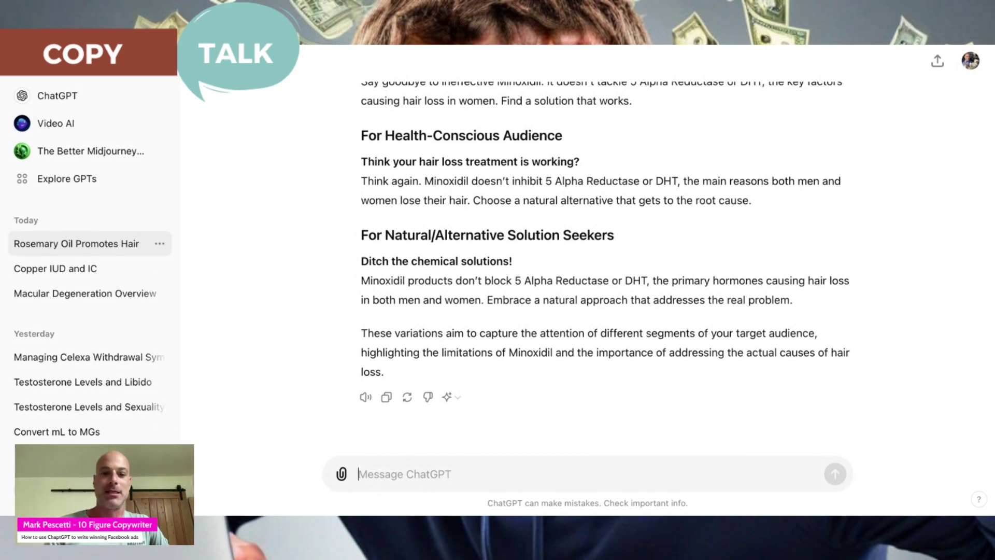
scroll(492, 280, up, 2)
scroll(491, 280, up, 5)
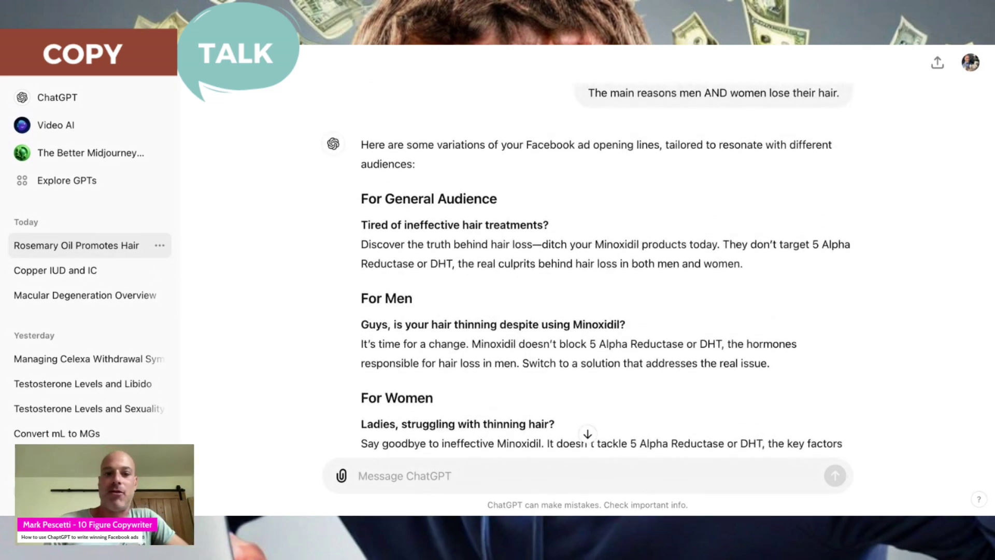
scroll(601, 269, down, 2)
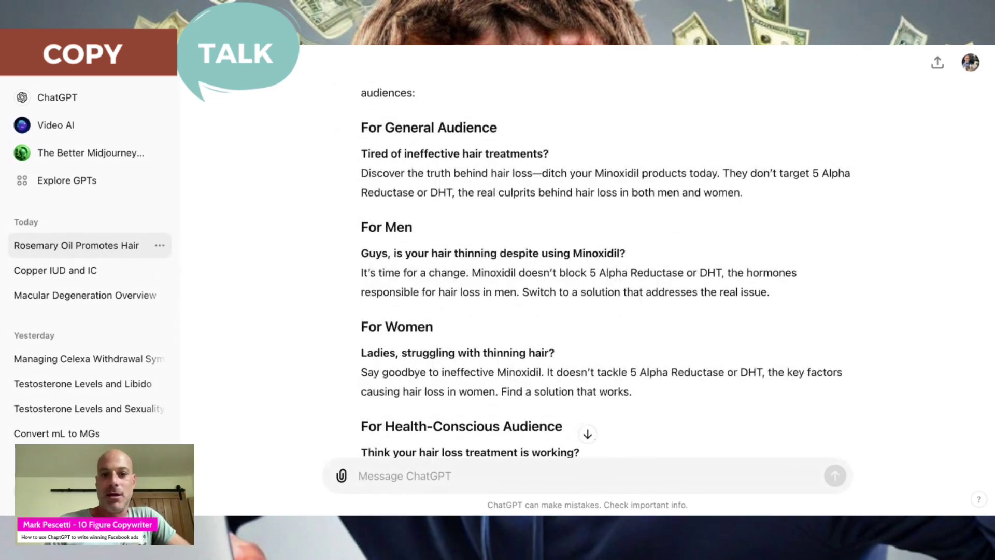
scroll(601, 270, down, 3)
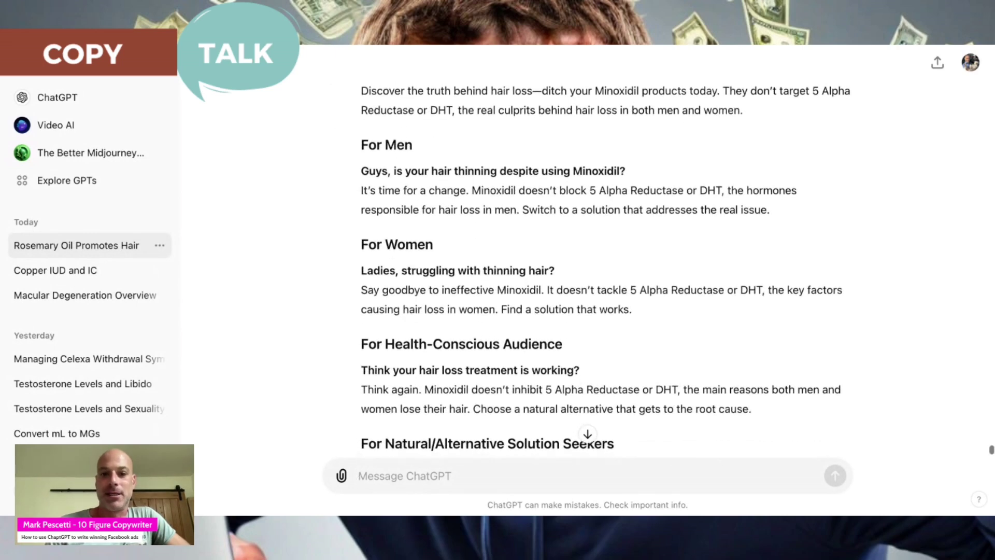
scroll(601, 269, down, 4)
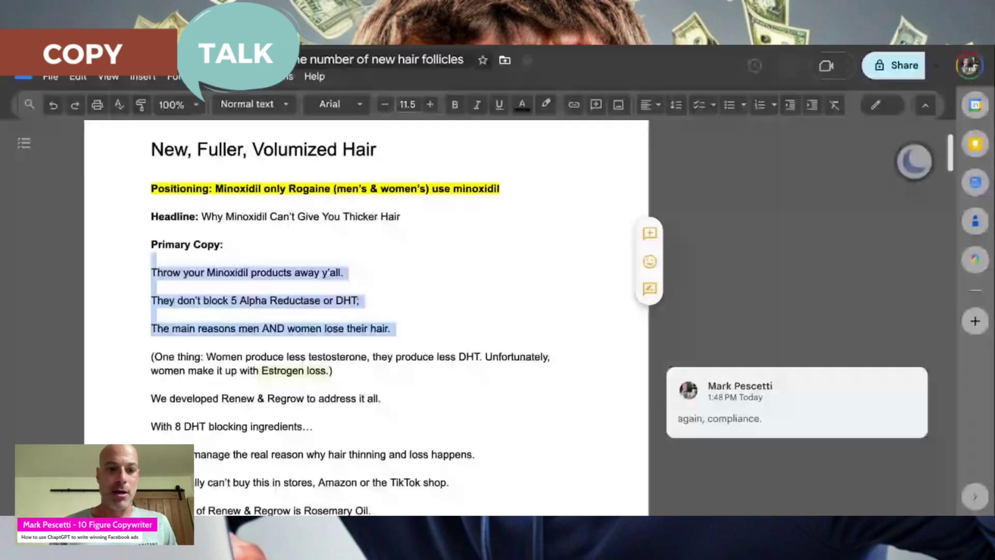
Open the compliance comment on the 'Estrogen loss.' line in the primary copy.
click(224, 276)
scroll(227, 280, down, 2)
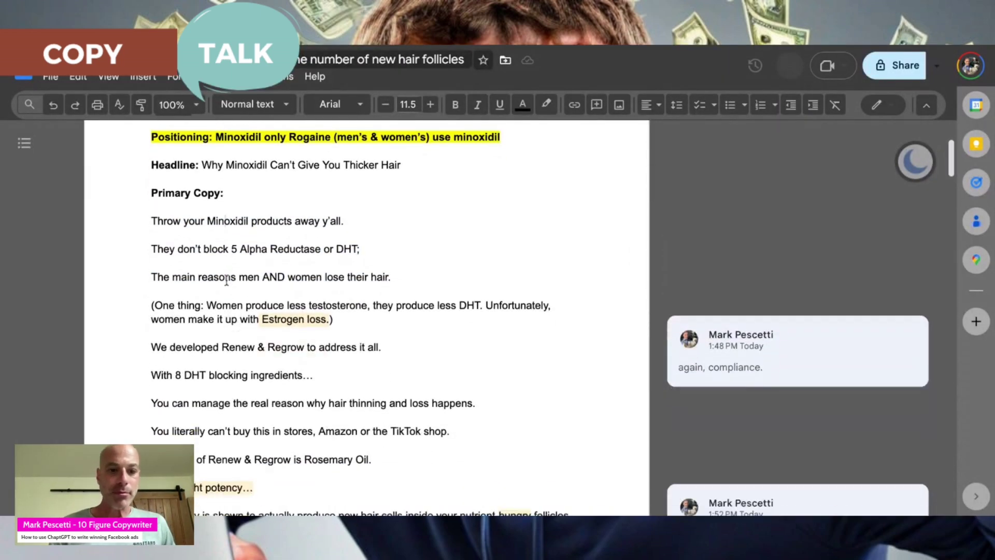
scroll(226, 280, down, 1)
drag(151, 246, 399, 262)
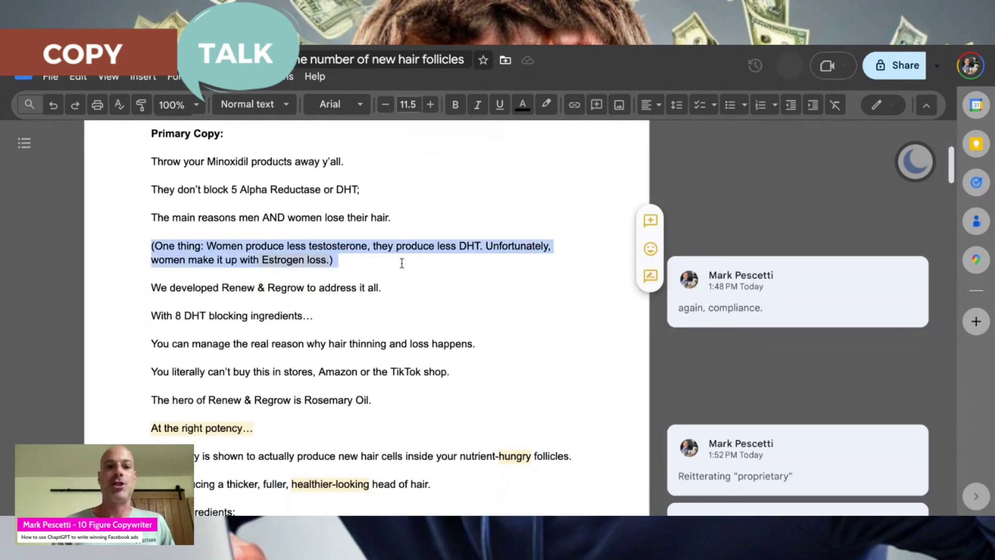
click(278, 266)
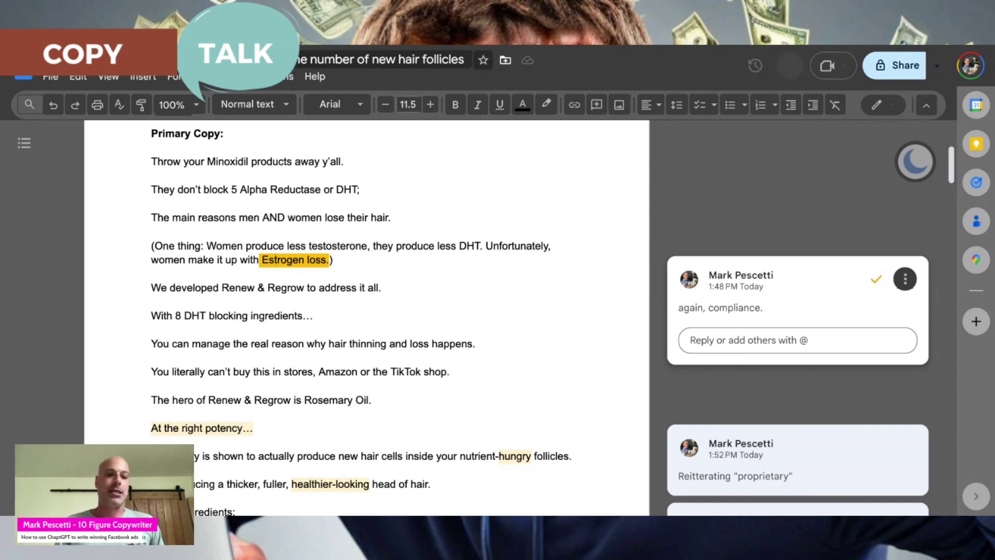
Move down the primary copy, selecting the next line on the way to the saw palmetto ingredient.
click(287, 260)
scroll(363, 311, down, 2)
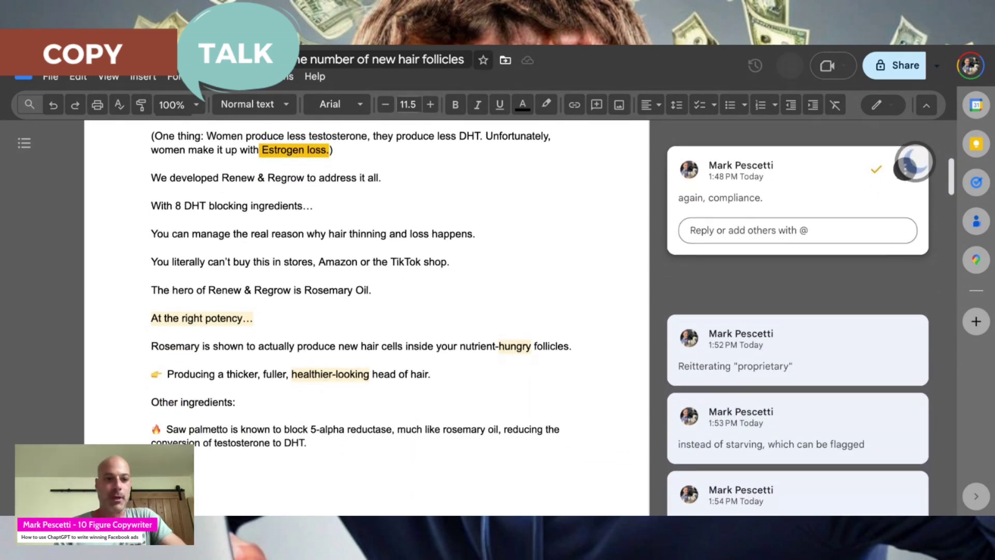
scroll(540, 183, down, 1)
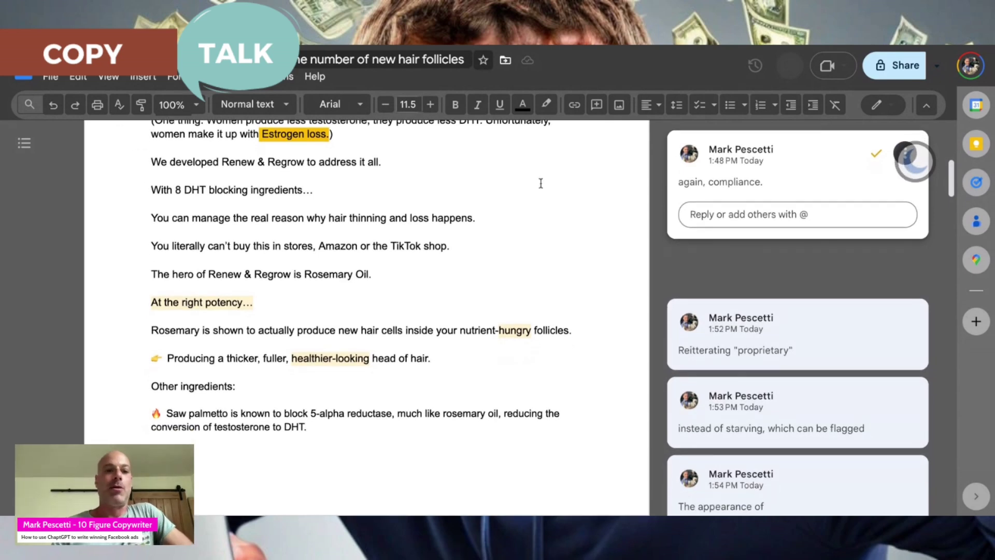
scroll(241, 179, down, 1)
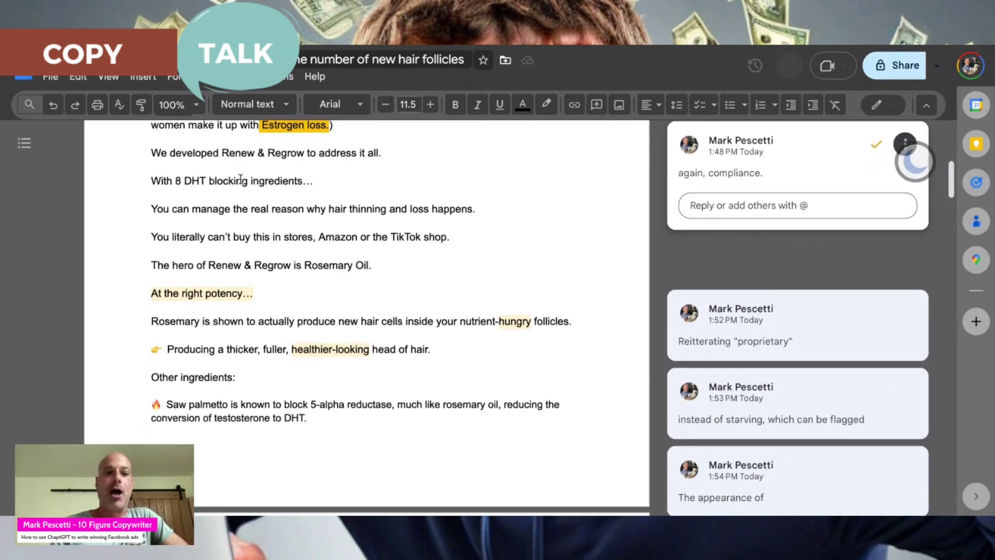
drag(146, 182, 338, 186)
scroll(337, 187, down, 1)
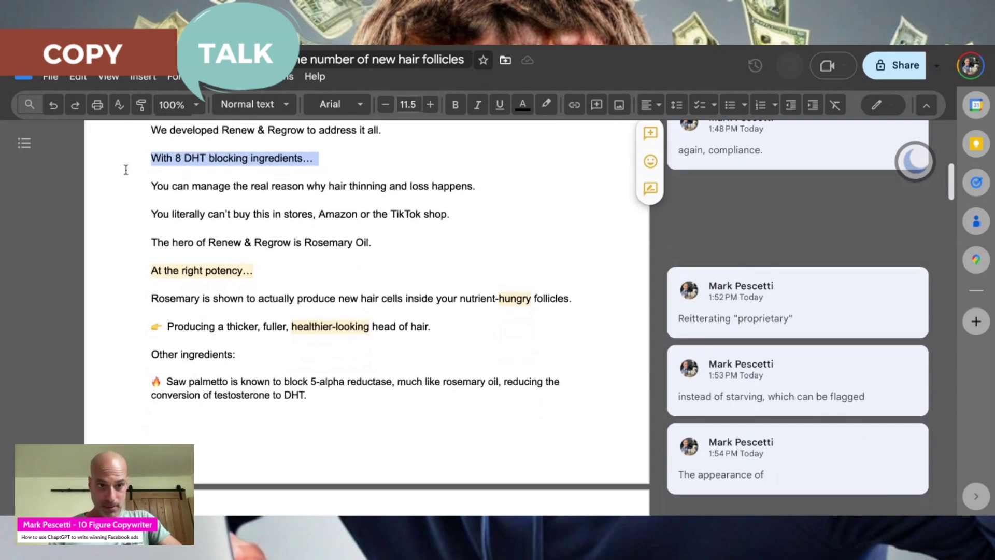
Insert 'help' before 'manage' so the line reads 'You can help manage the real reason…'.
drag(206, 190, 476, 188)
click(207, 189)
text(help)
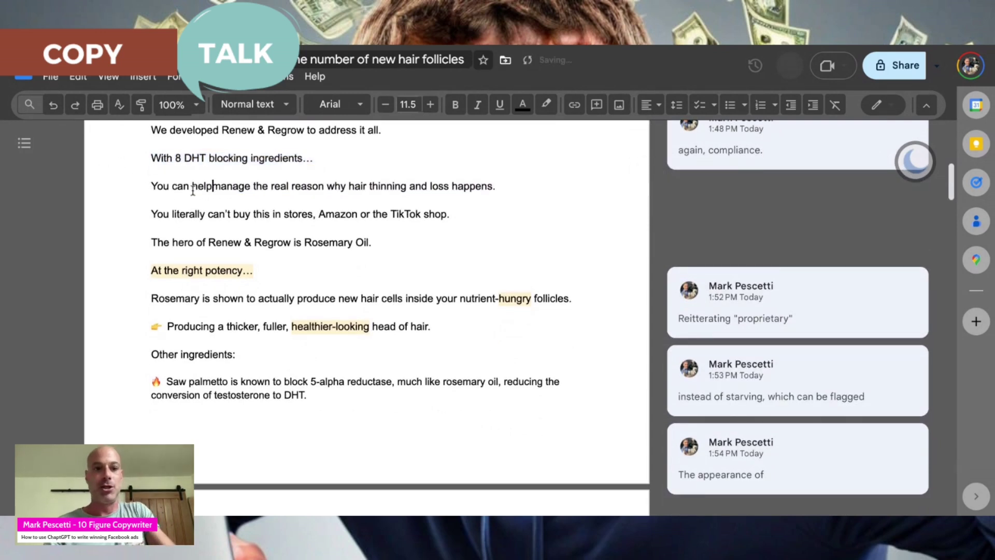
scroll(207, 190, down, 1)
scroll(367, 295, down, 1)
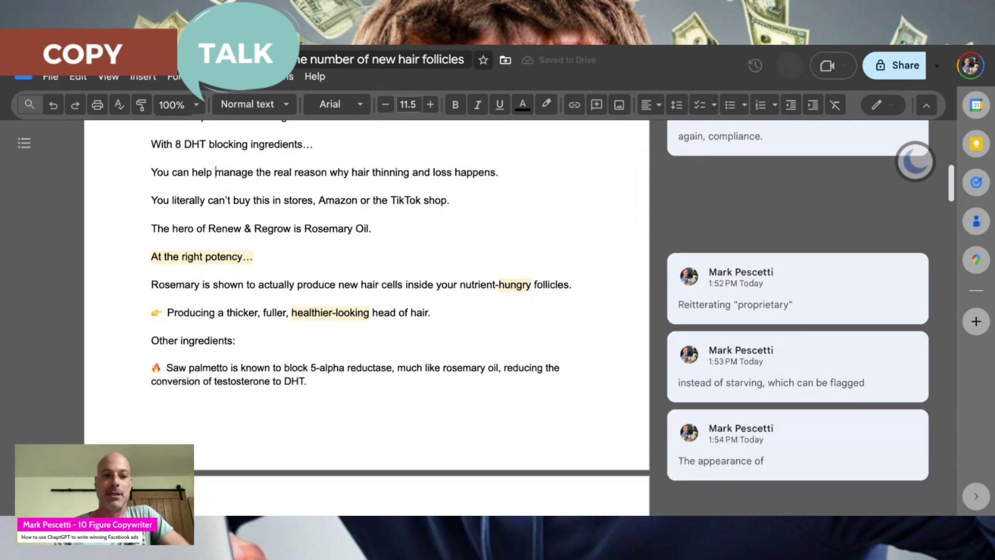
scroll(366, 295, down, 1)
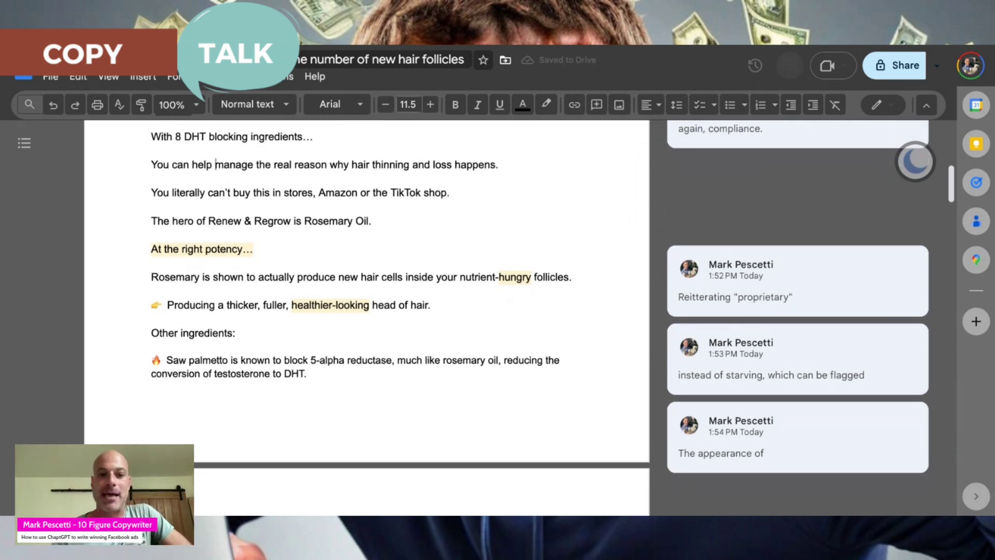
scroll(367, 296, down, 1)
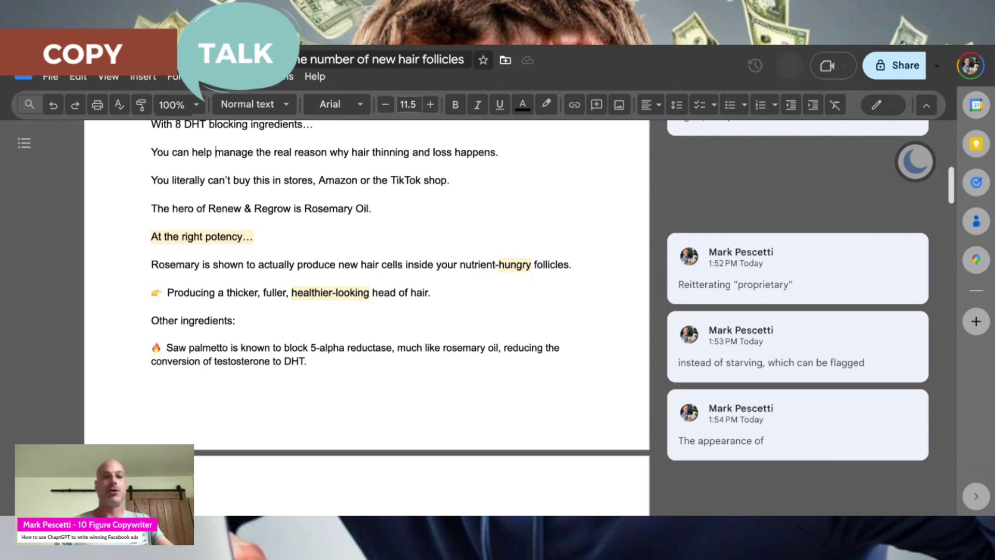
scroll(318, 263, down, 1)
scroll(318, 263, down, 1)
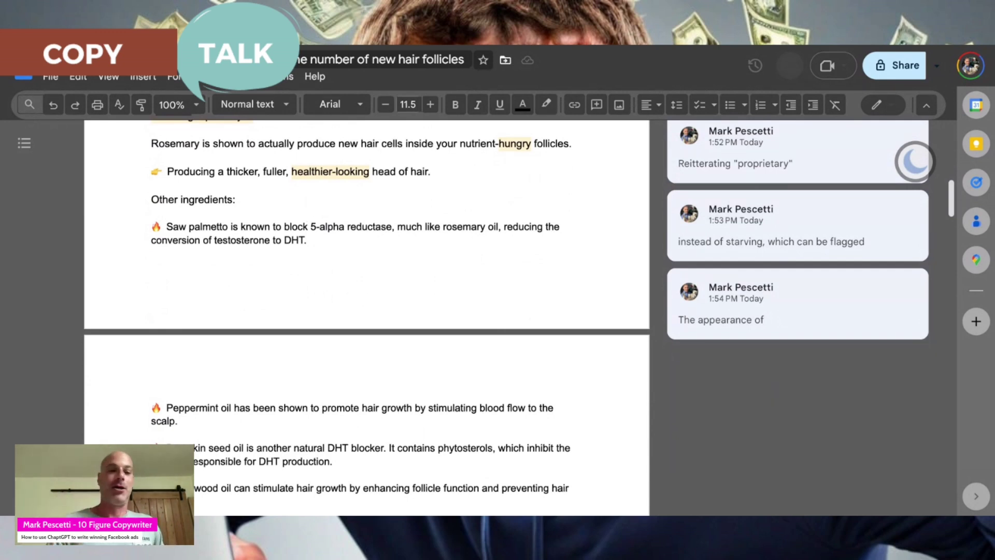
scroll(366, 311, up, 1)
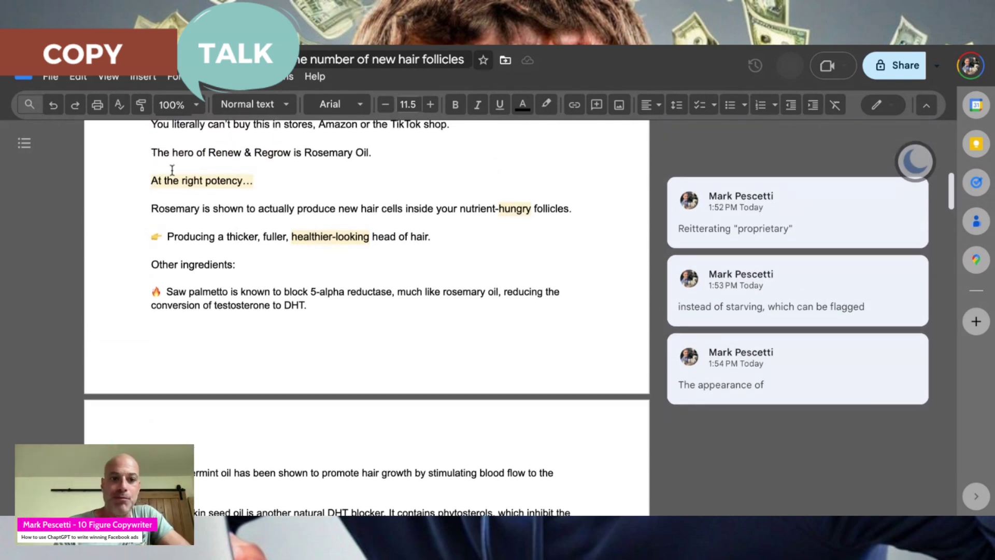
drag(146, 182, 331, 195)
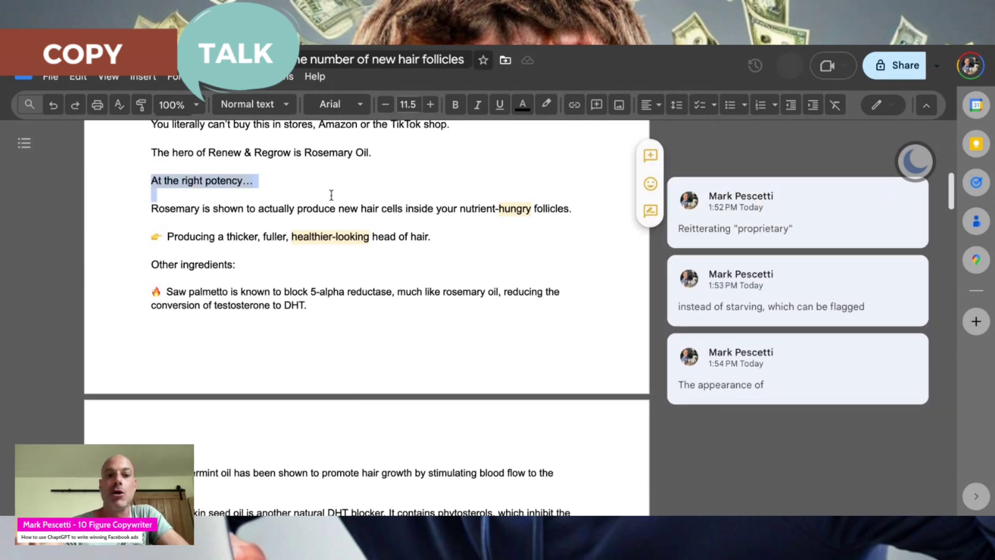
click(722, 238)
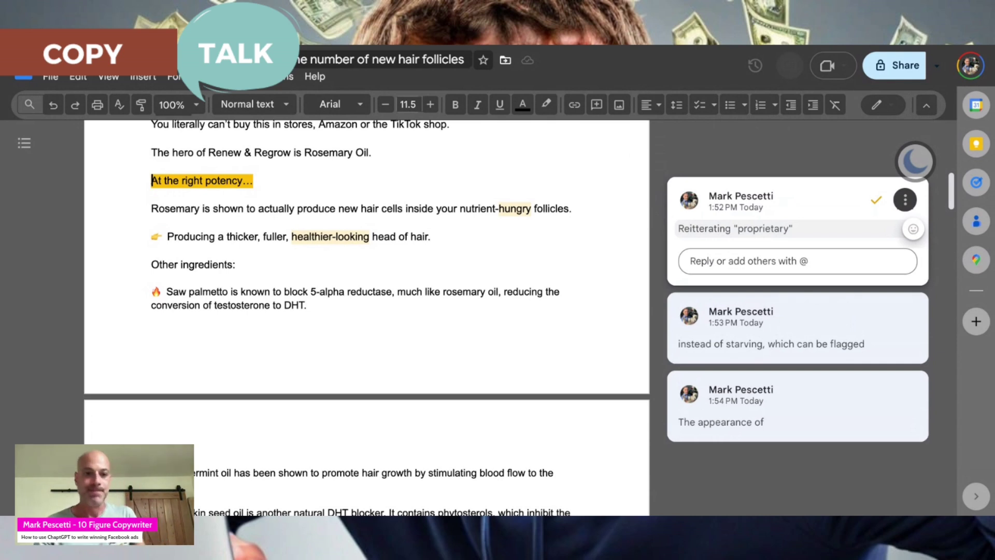
click(230, 220)
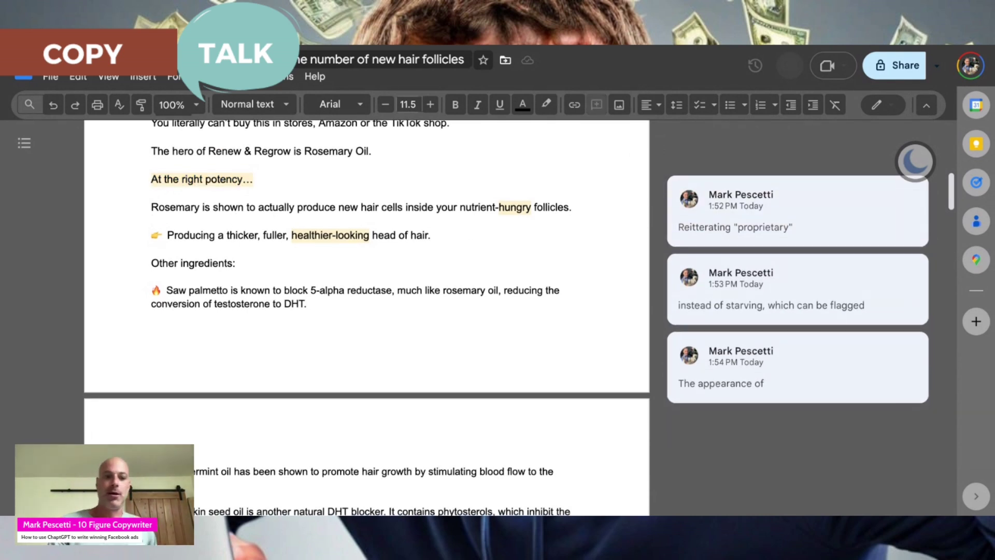
scroll(170, 227, down, 1)
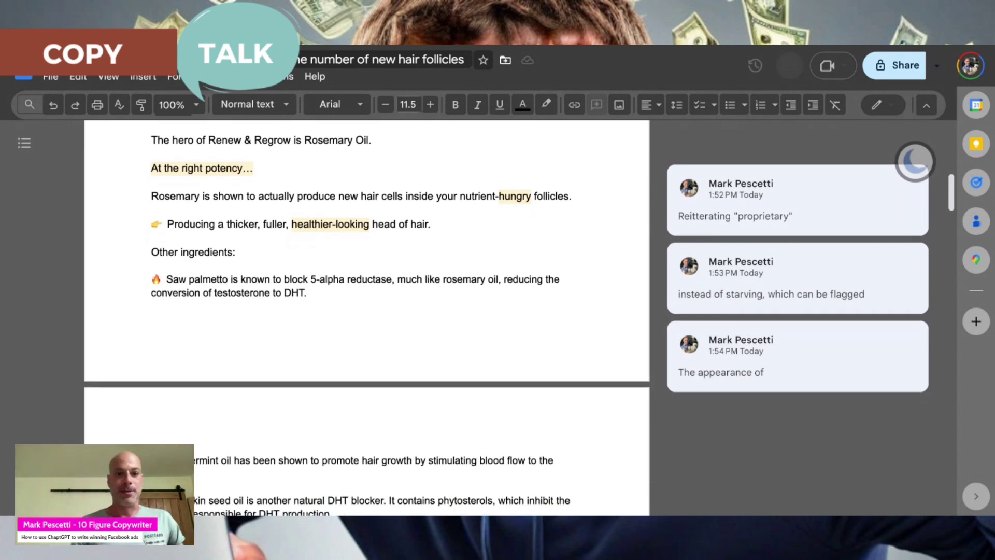
mouse_move(167, 224)
mouse_down()
mouse_move(512, 242)
mouse_move(500, 216)
mouse_move(482, 228)
mouse_up()
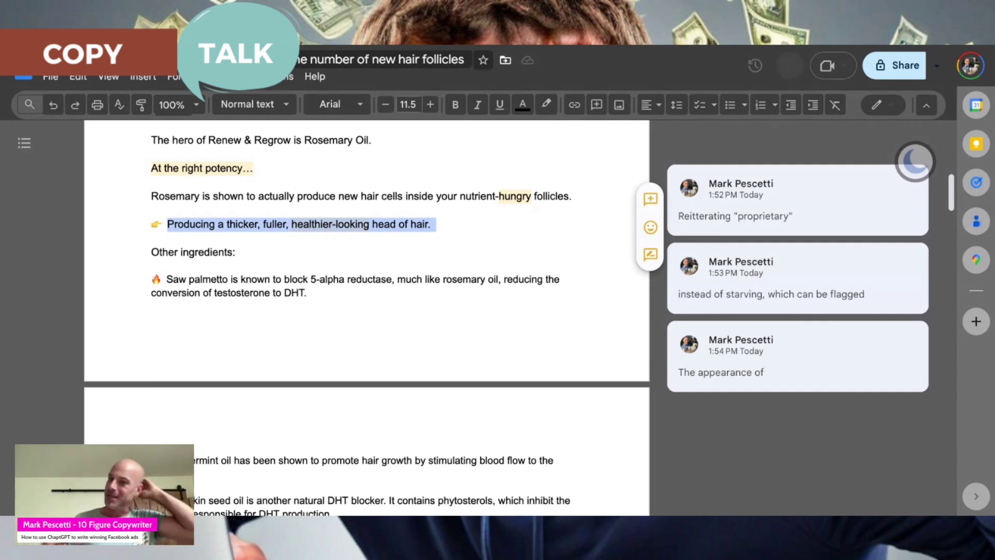
scroll(275, 205, down, 3)
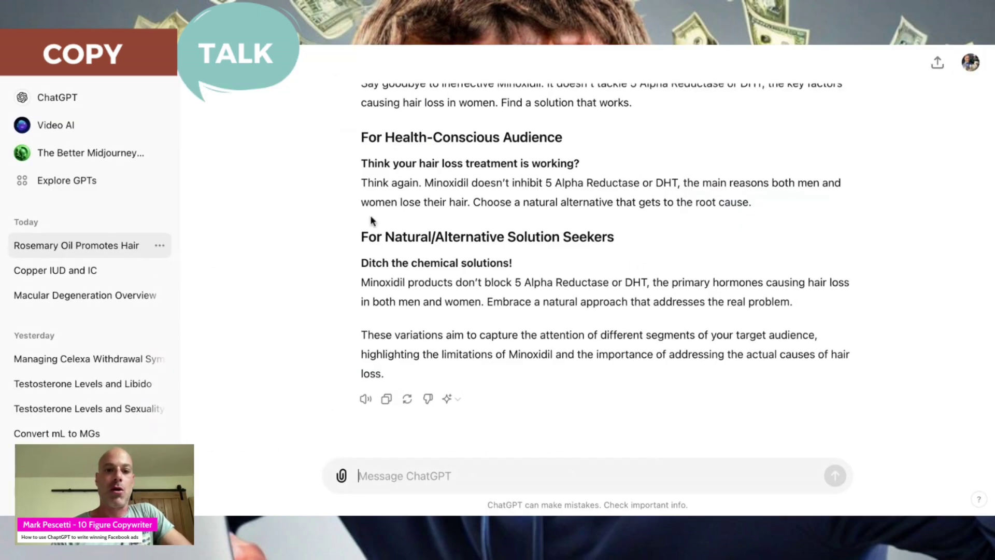
scroll(384, 263, up, 5)
scroll(384, 263, up, 15)
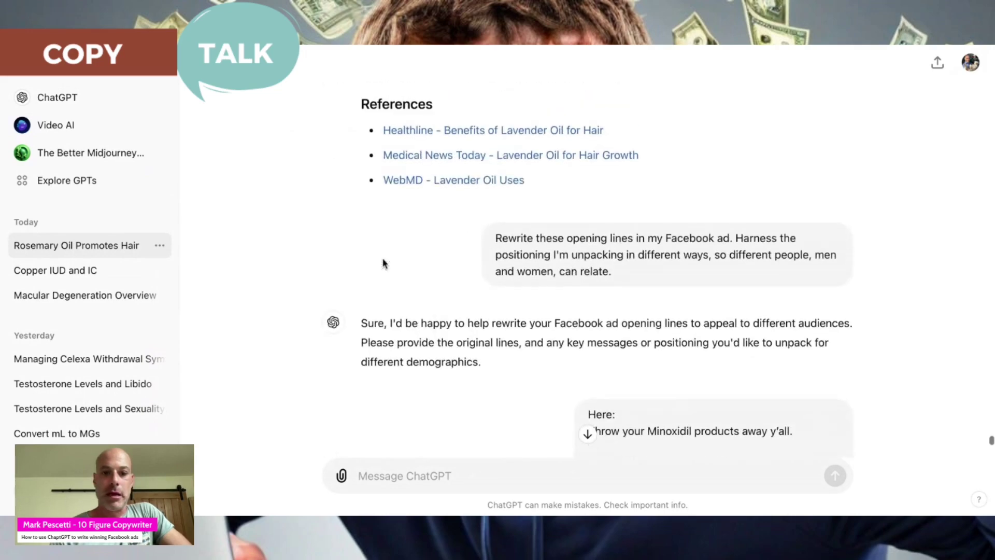
scroll(384, 263, up, 15)
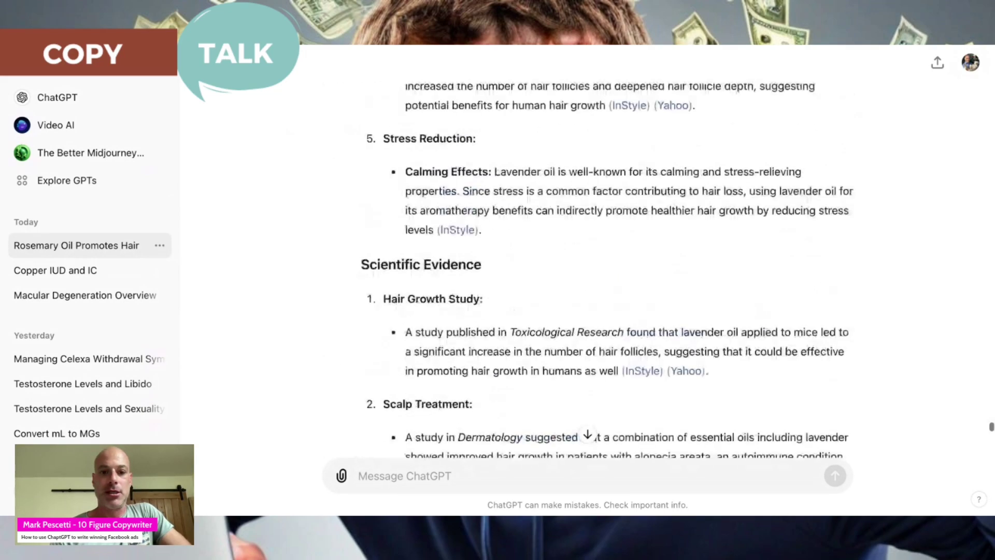
scroll(589, 269, down, 12)
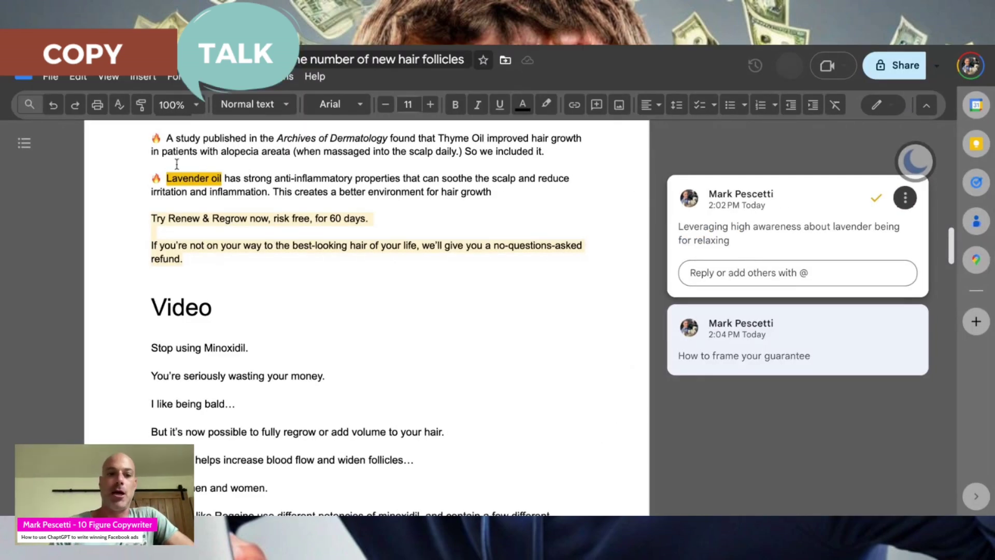
Check the guarantee comment, then bring up the Video script opening 'Stop using Minoxidil.'.
drag(281, 178, 383, 181)
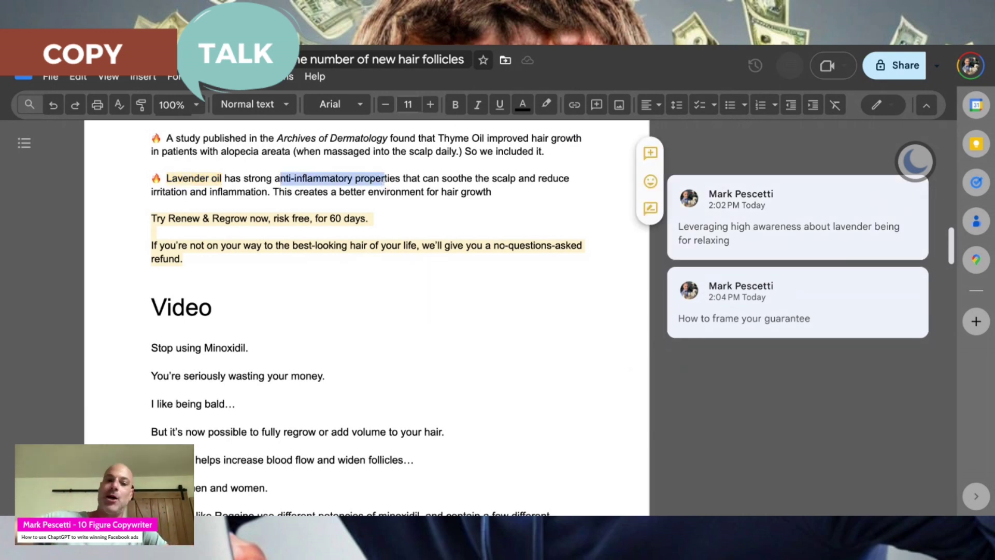
click(327, 214)
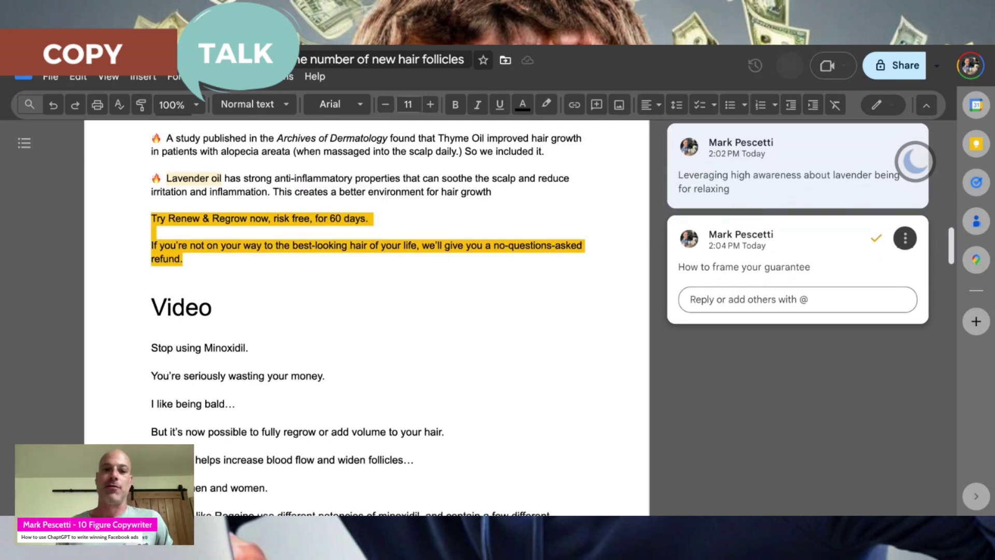
click(335, 258)
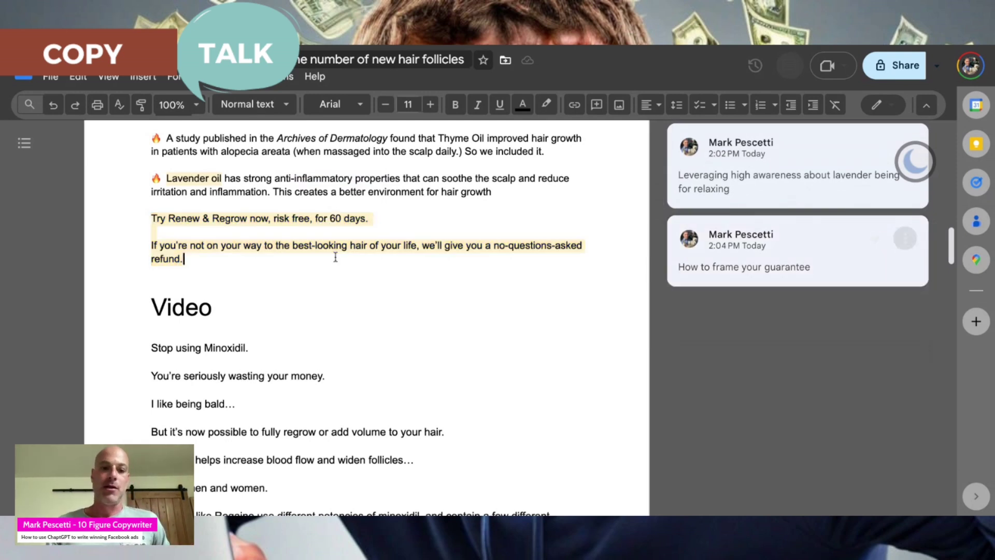
scroll(335, 257, down, 2)
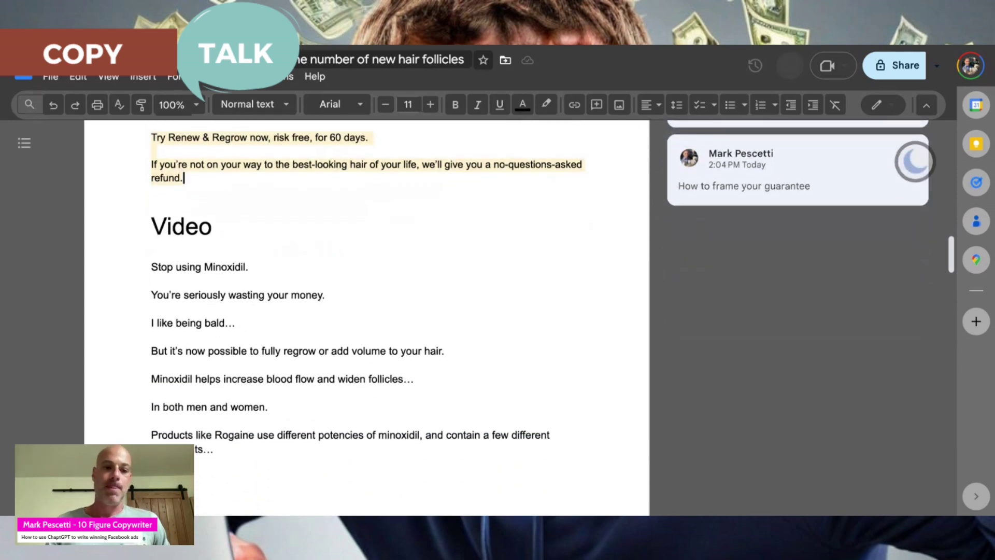
scroll(366, 317, down, 3)
scroll(366, 259, up, 1)
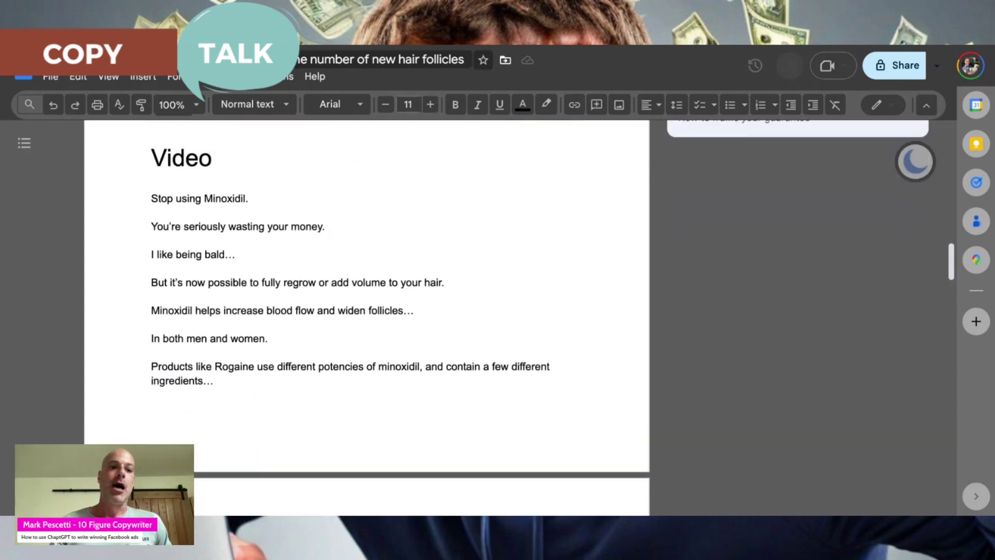
Compare the video line 'Stop using Minoxidil.' with the ad's opening line about throwing Minoxidil away.
drag(149, 197, 379, 215)
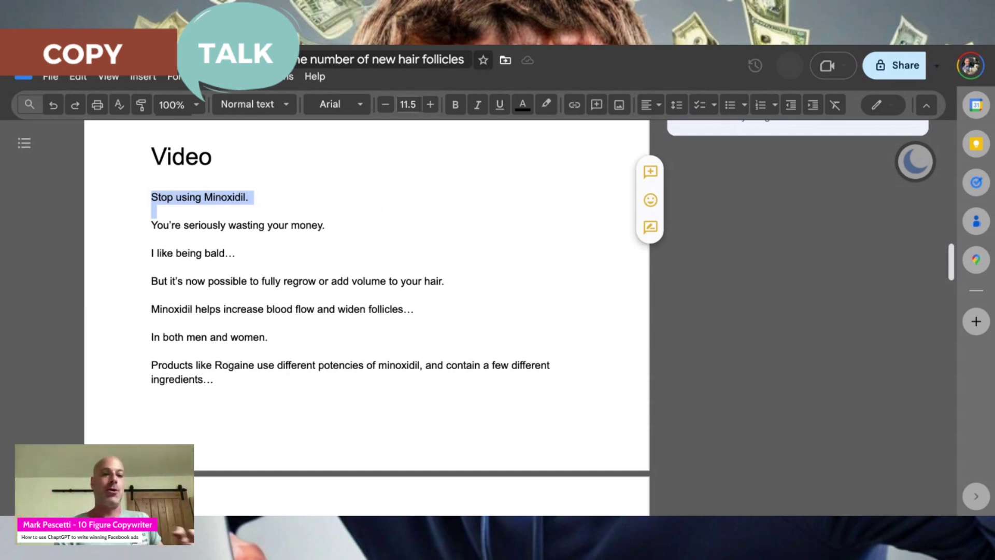
scroll(366, 311, up, 20)
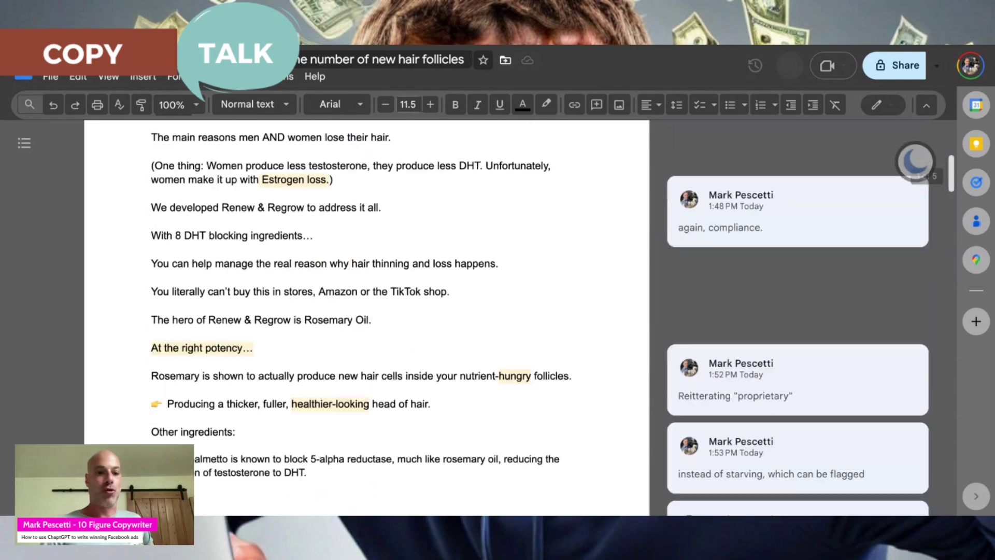
scroll(371, 311, down, 2)
triple_click(371, 262)
scroll(371, 262, down, 20)
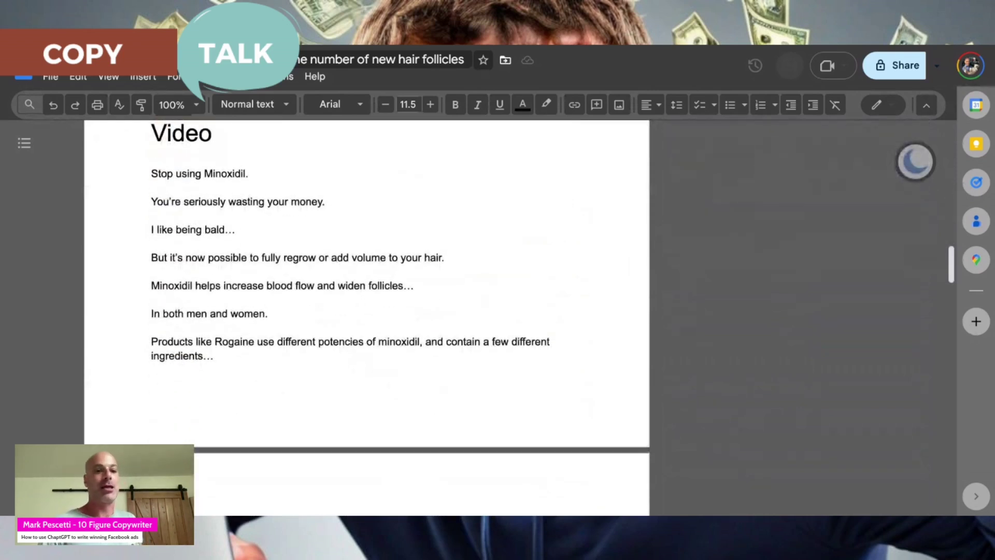
drag(150, 174, 250, 174)
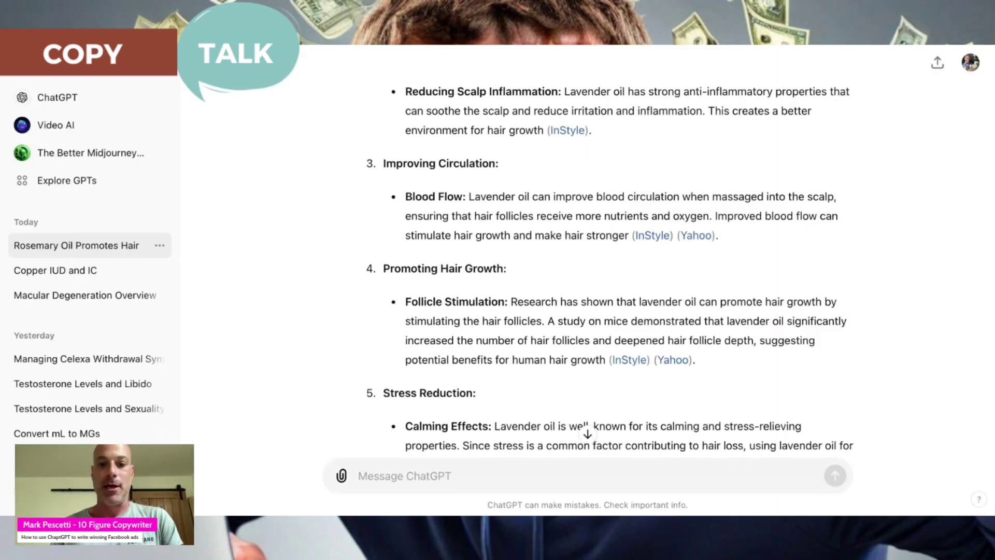
scroll(341, 395, down, 10)
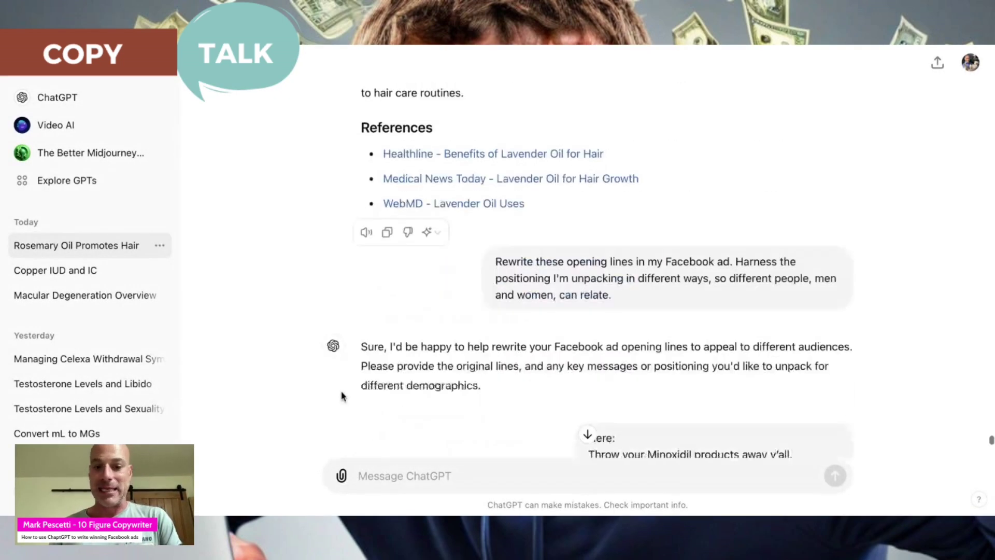
Ask ChatGPT for a better version of the video line 'Stop using Minoxidil.' matching the primary copy.
scroll(341, 396, down, 10)
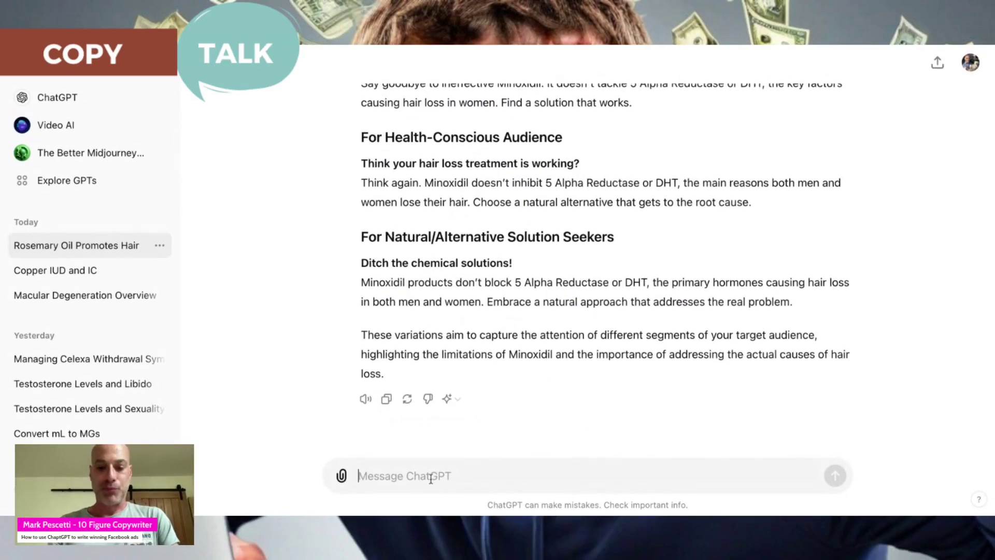
click(430, 477)
text(Okay, so for my video in the same ad I say, "Stop using Minoxidil.)
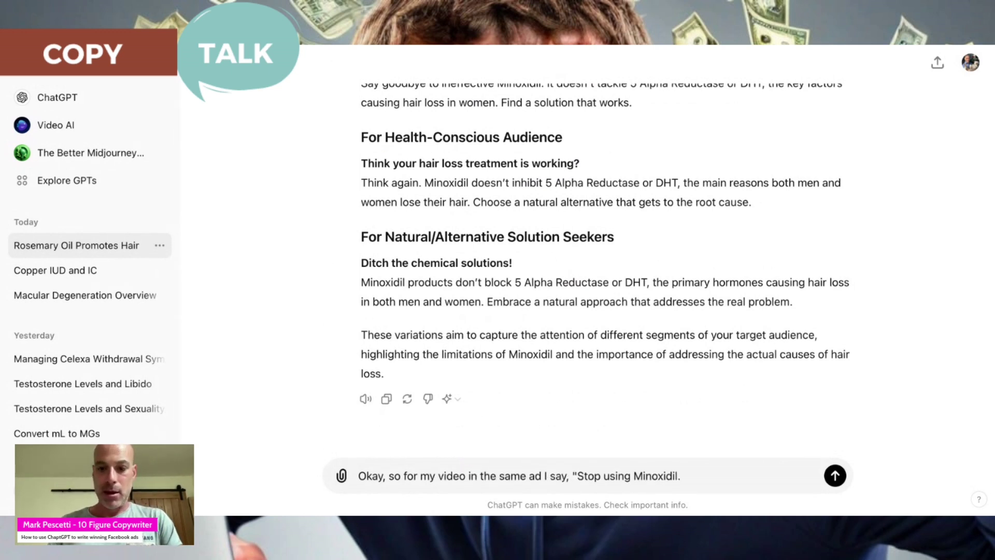
text(" What would be a better way)
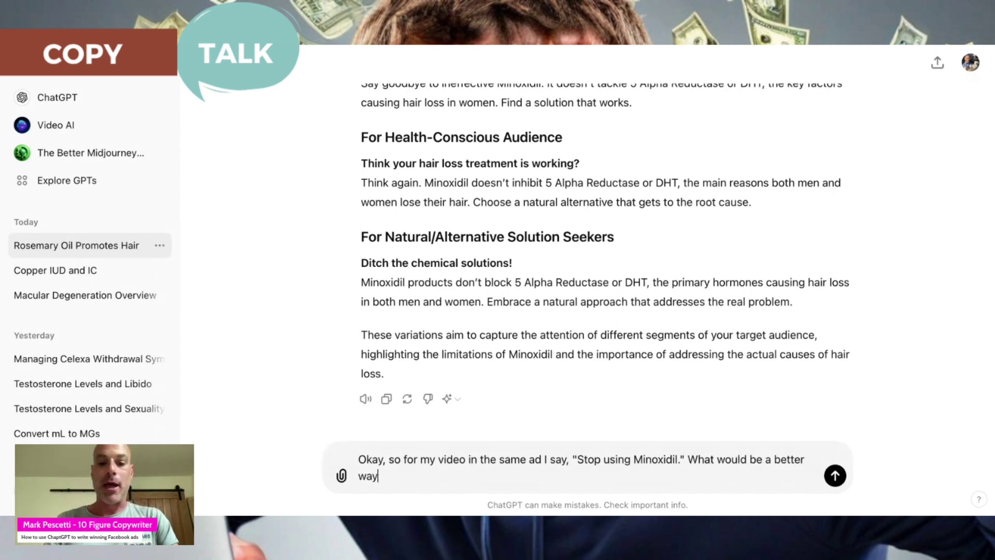
text( of coomplimenting the copy for t)
key(BackSpace)
key(BackSpace)
key(BackSpace)
key(BackSpace)
key(BackSpace)
key(BackSpace)
key(BackSpace)
key(BackSpace)
key(BackSpace)
key(BackSpace)
text(prikary copy?)
key(Return)
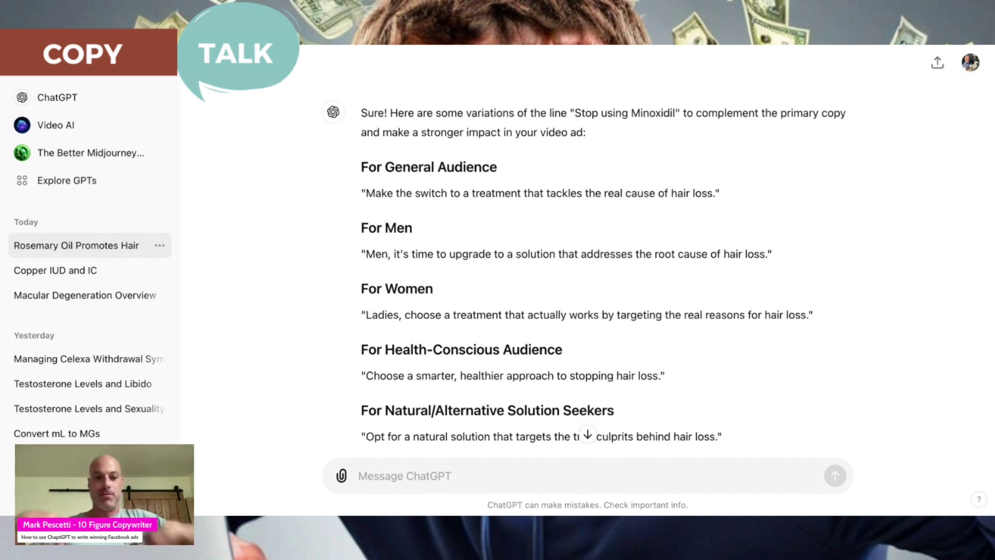
Highlight the For Men and For Women variations of the video line and scroll the reply.
drag(362, 226, 490, 309)
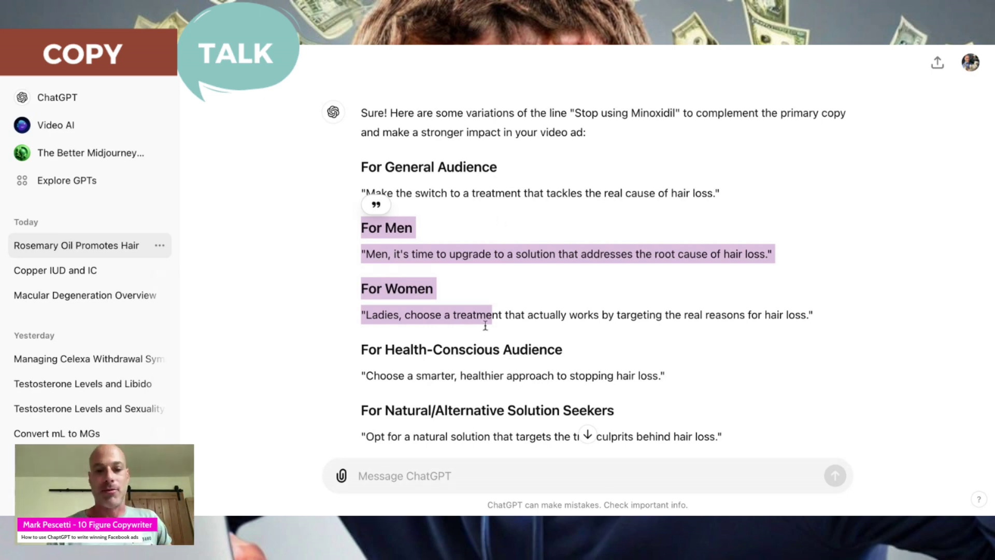
scroll(486, 331, down, 3)
scroll(486, 340, down, 1)
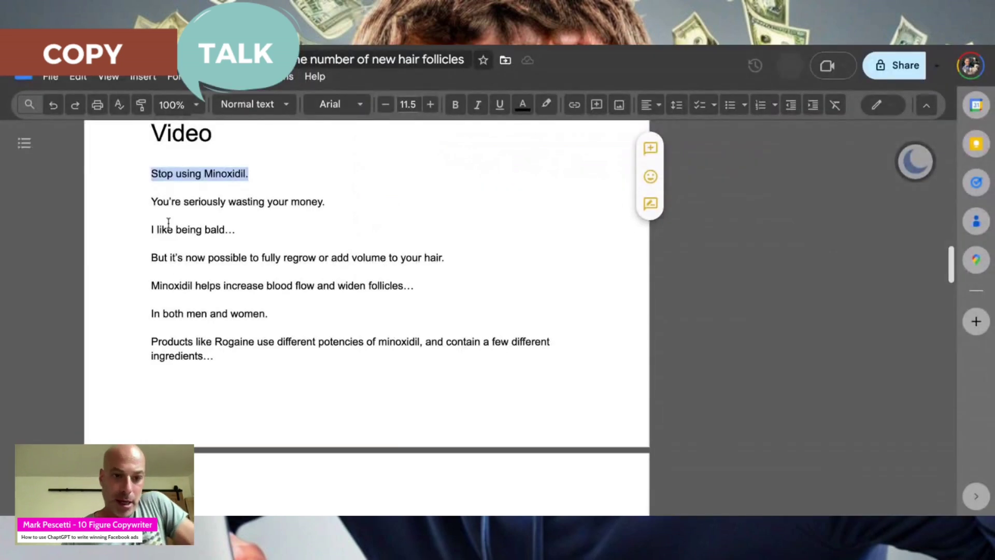
Select 'I like being bald…' and continue down to 'But Minoxidil is the hero.'.
drag(136, 230, 311, 231)
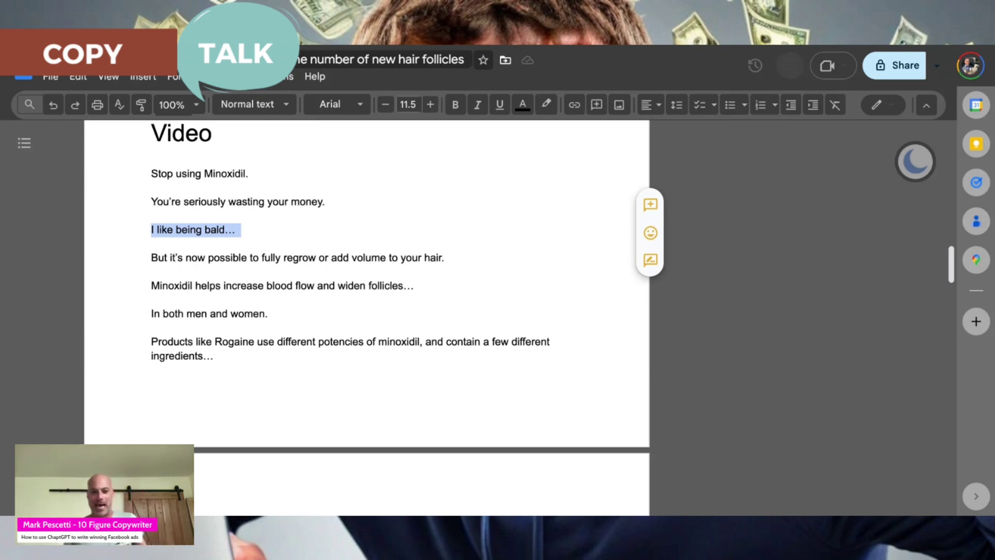
scroll(367, 311, down, 1)
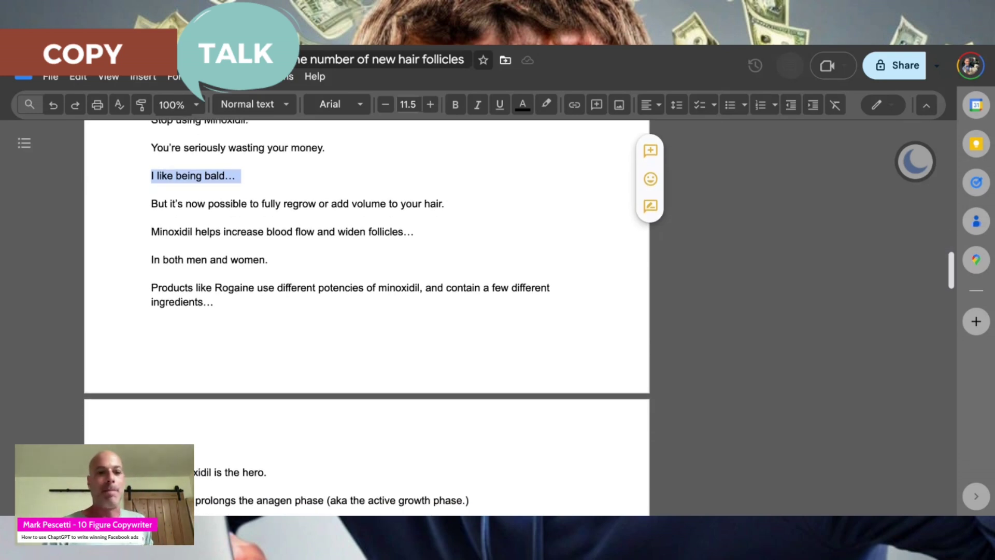
scroll(366, 310, down, 1)
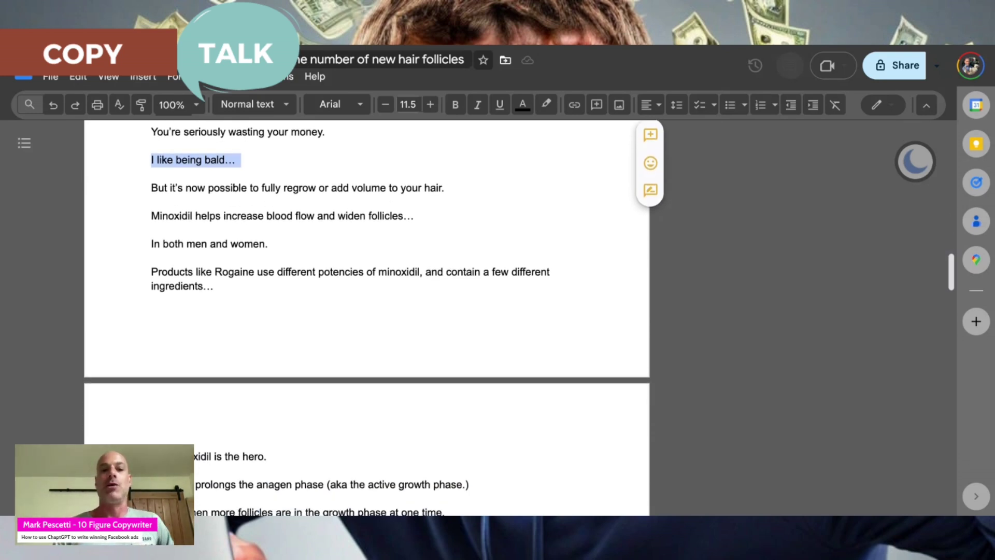
scroll(366, 311, down, 3)
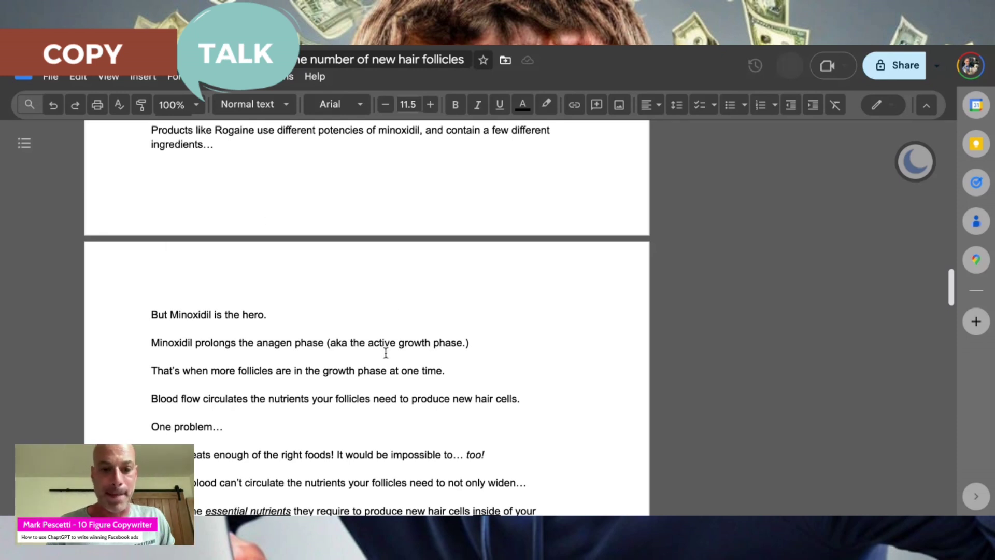
Add 'process' after 'growth phase' in the line about more follicles in the growth phase.
click(386, 371)
text(process)
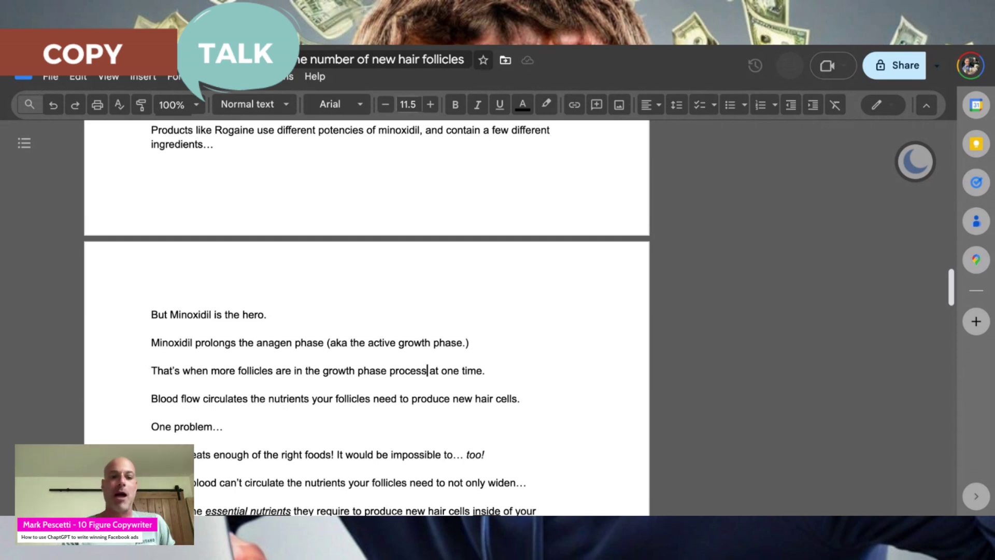
scroll(367, 318, down, 5)
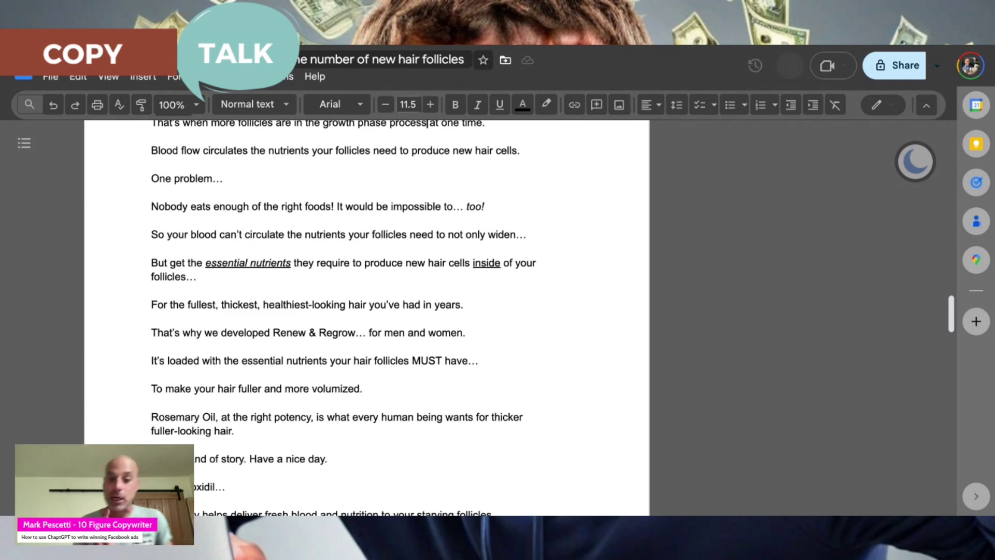
Scroll the video script down to the bold Rosemary Oil claim about blocking 5 Alpha-Reductase and DHT.
scroll(366, 318, down, 3)
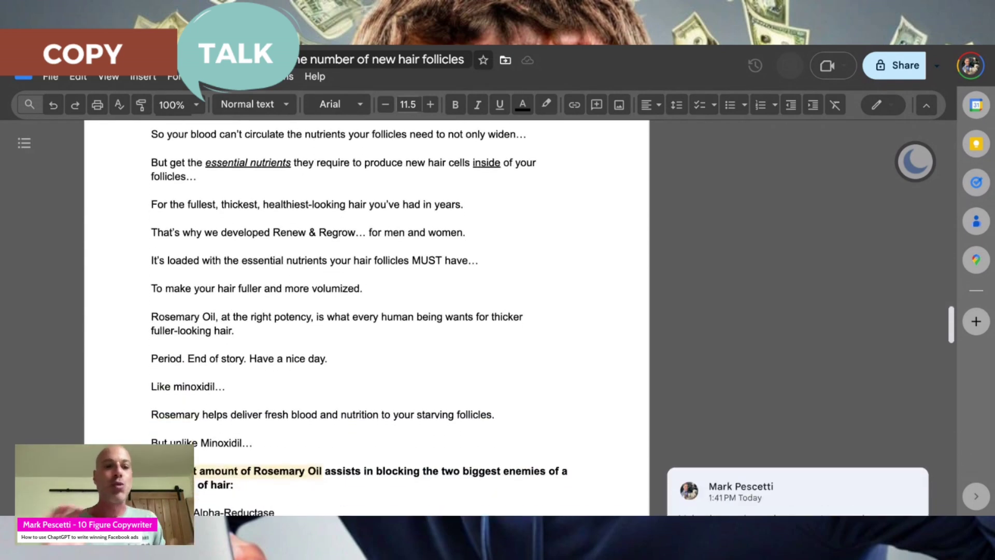
scroll(367, 318, down, 2)
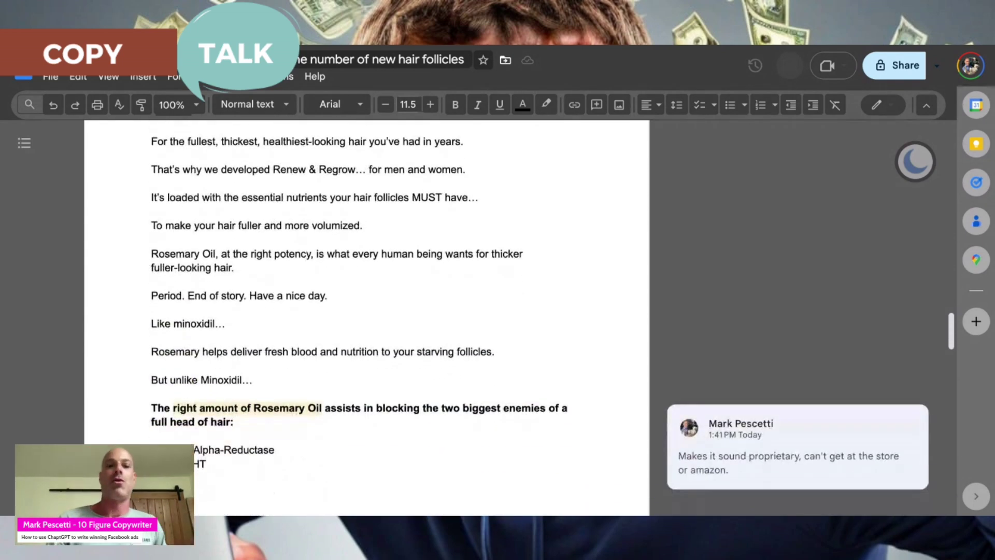
scroll(367, 317, down, 1)
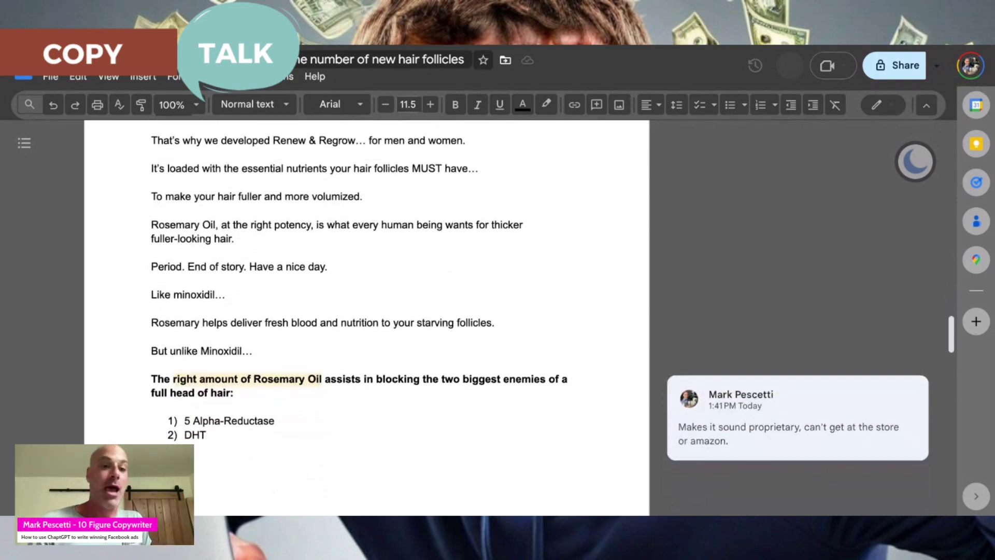
scroll(366, 318, down, 1)
scroll(367, 318, down, 3)
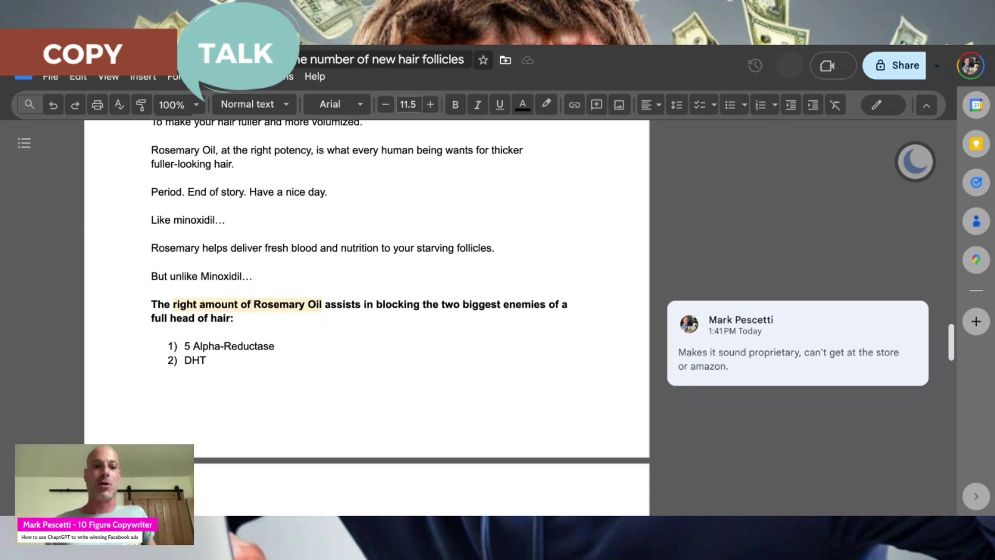
Scroll past the closing Minoxidil line to the ingredient list from Rosemary to Saw Palmetto.
scroll(366, 311, down, 3)
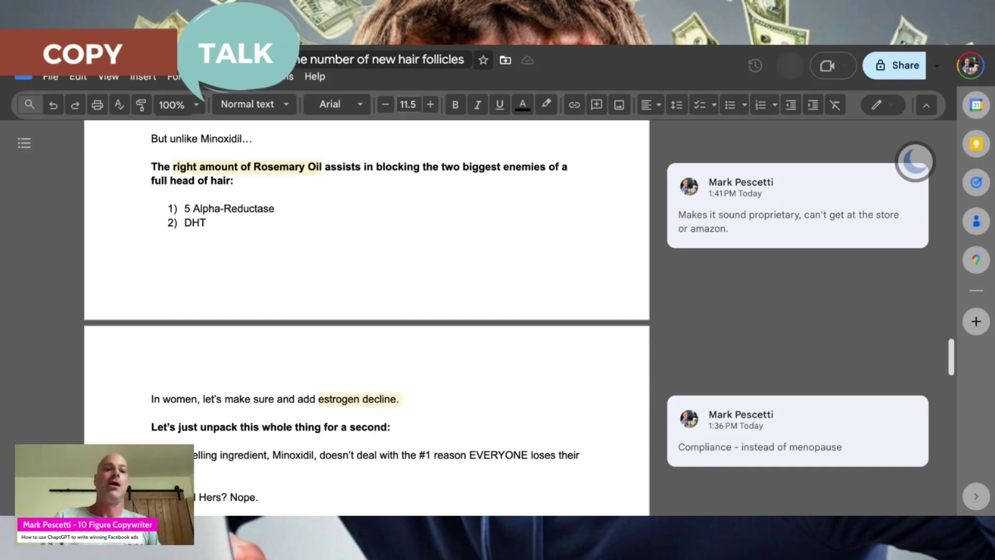
scroll(367, 311, down, 4)
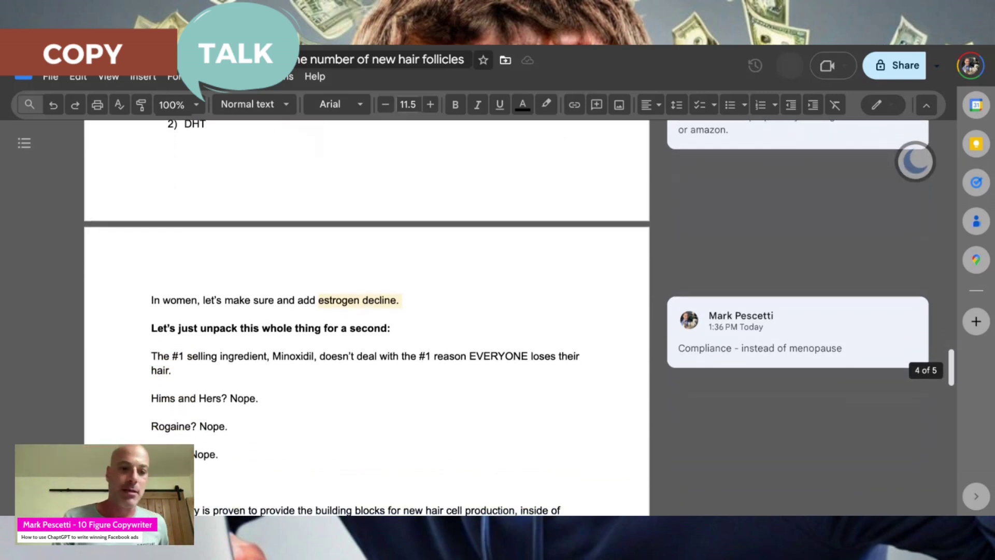
scroll(367, 311, down, 6)
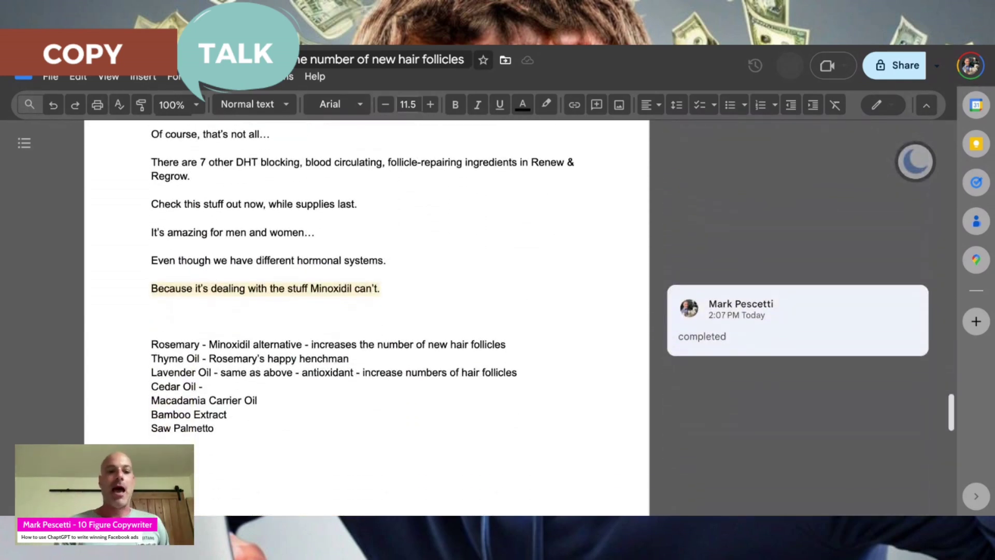